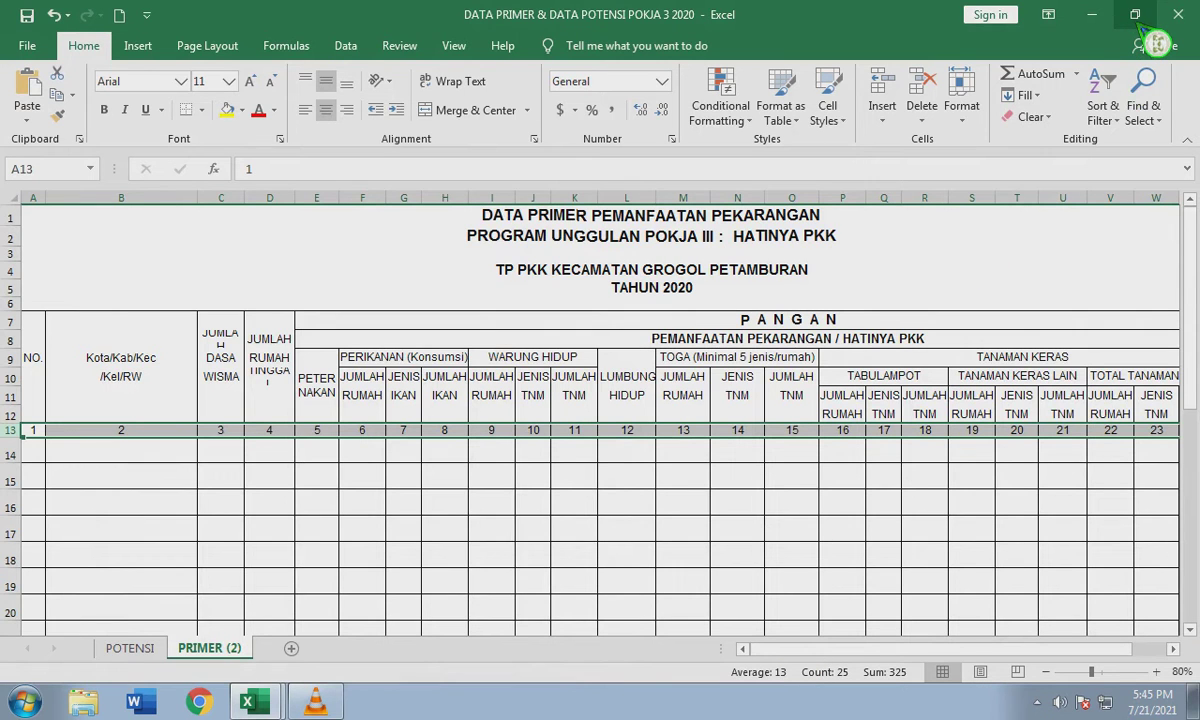
Copy the column-number row 13 from the PRIMER (2) sheet into row 14 of Sheet1 in Book2.
left_click(1135, 14)
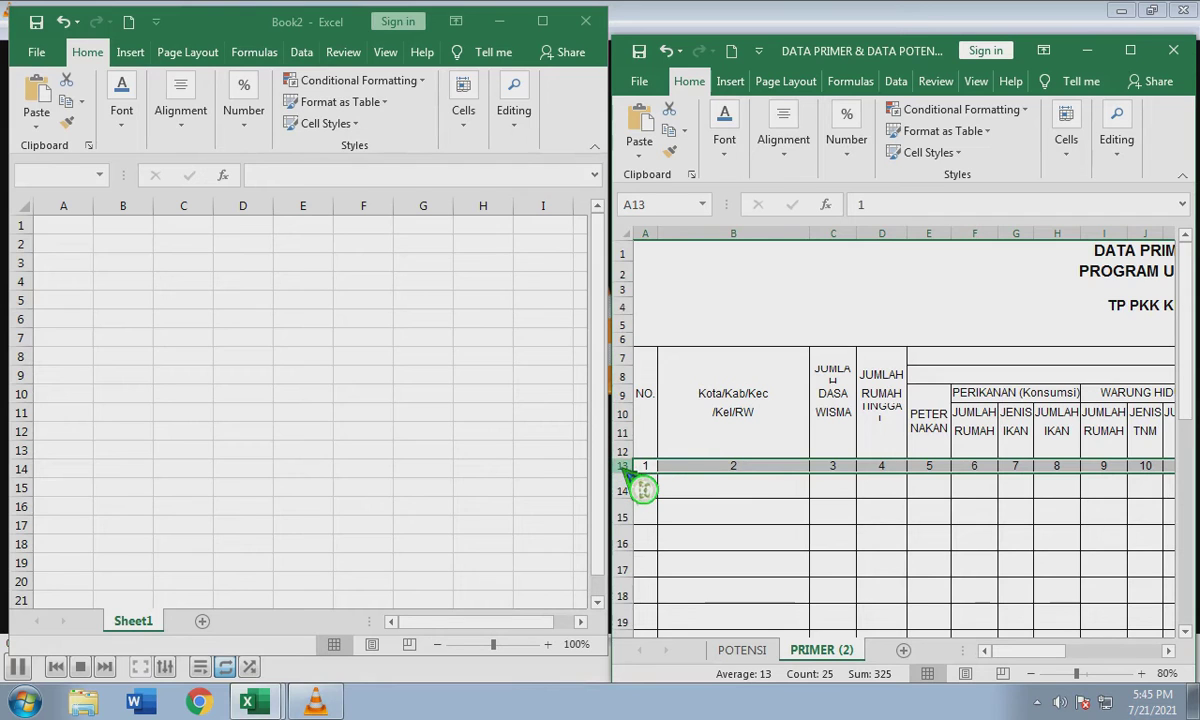
key("ctrl+c")
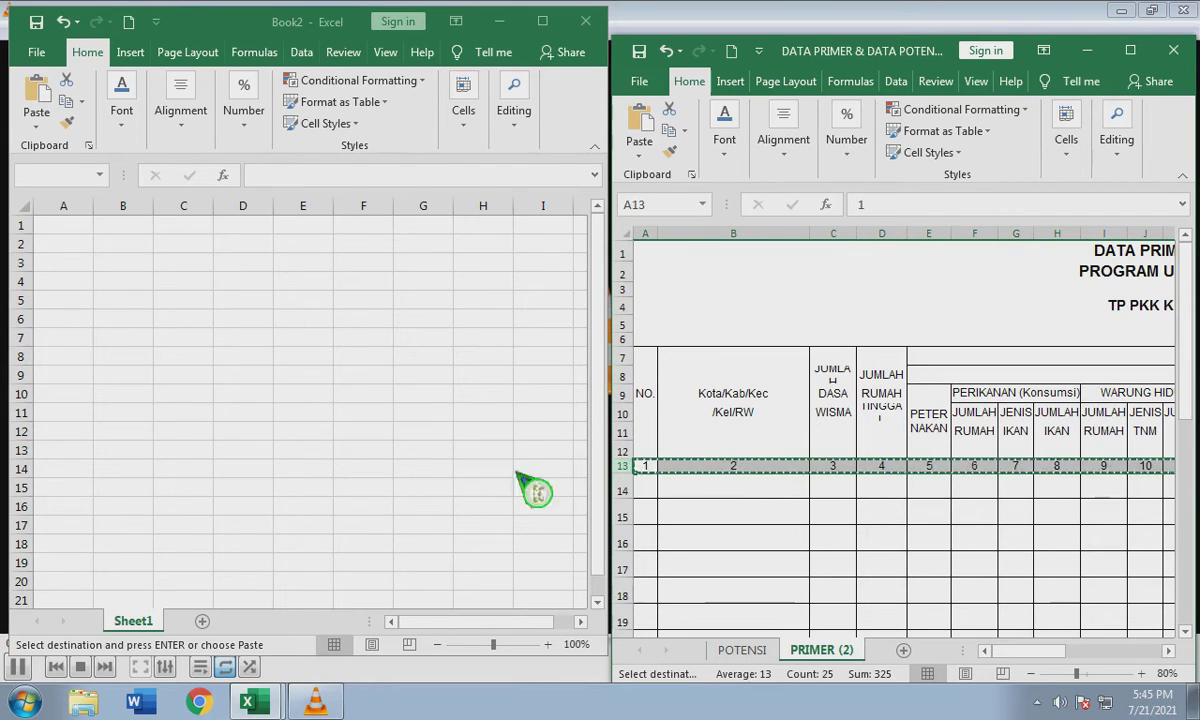
left_click(26, 413)
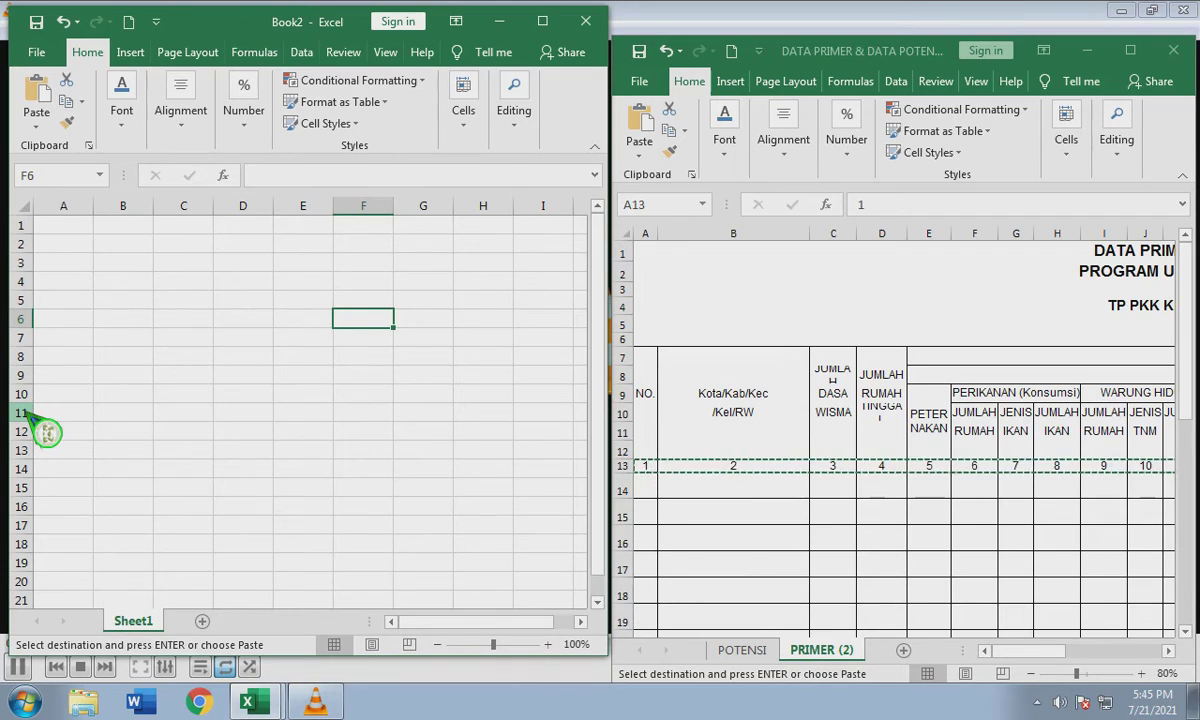
left_click(27, 413)
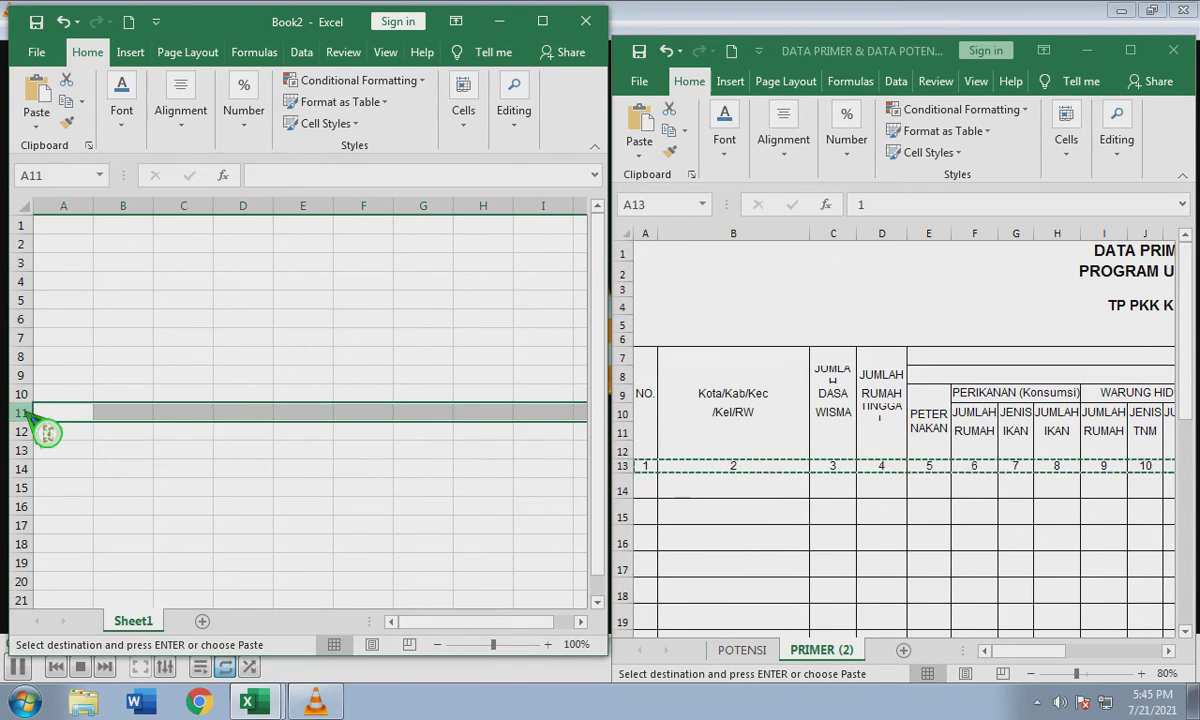
left_click(26, 470)
key("ctrl+v")
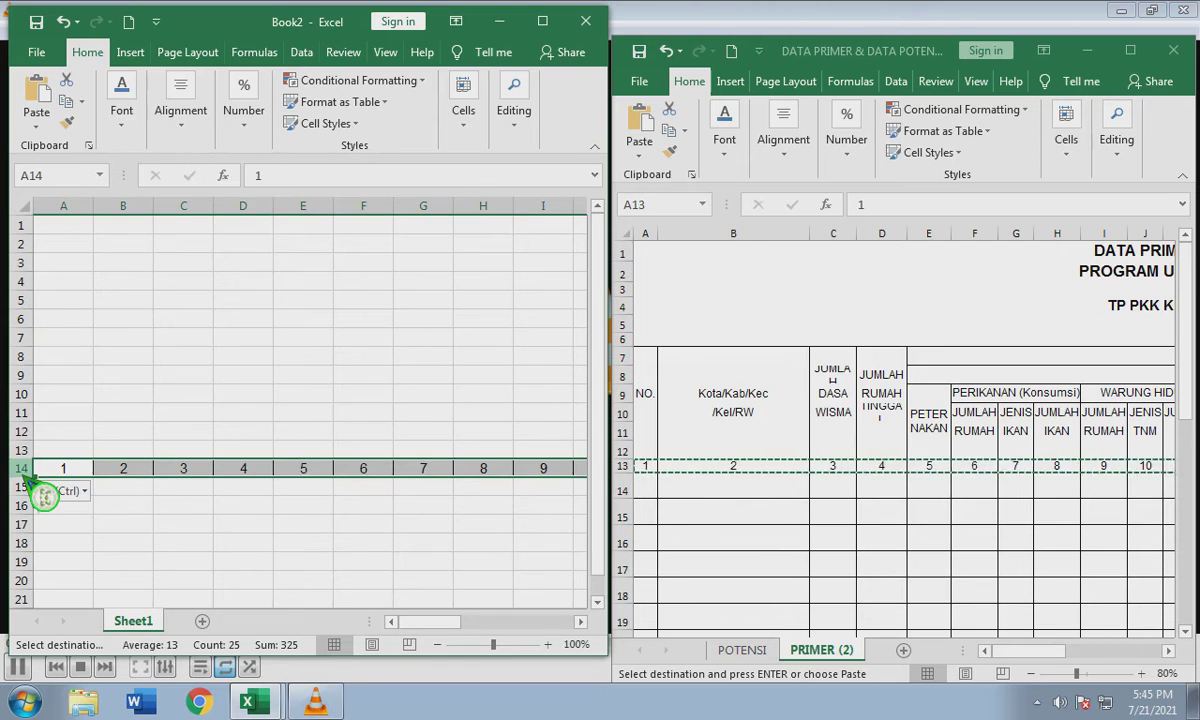
Enter the heading NO in cell A5 of Book2.
left_click(208, 455)
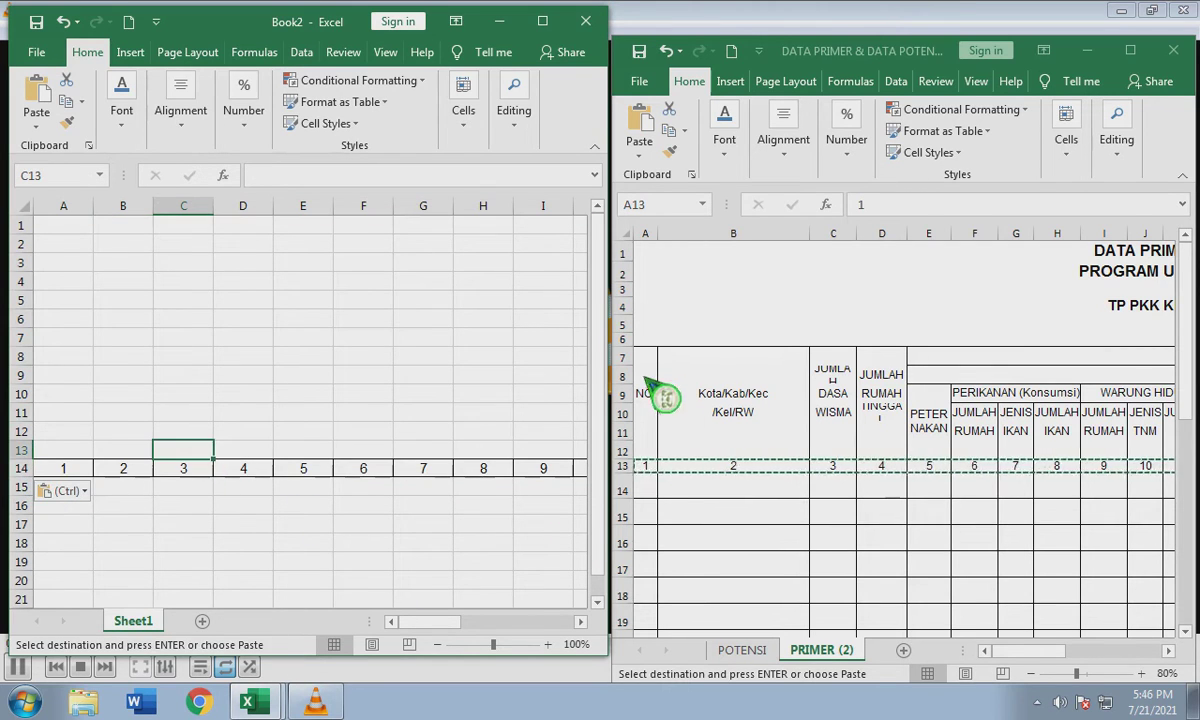
left_click(612, 378)
left_click(62, 305)
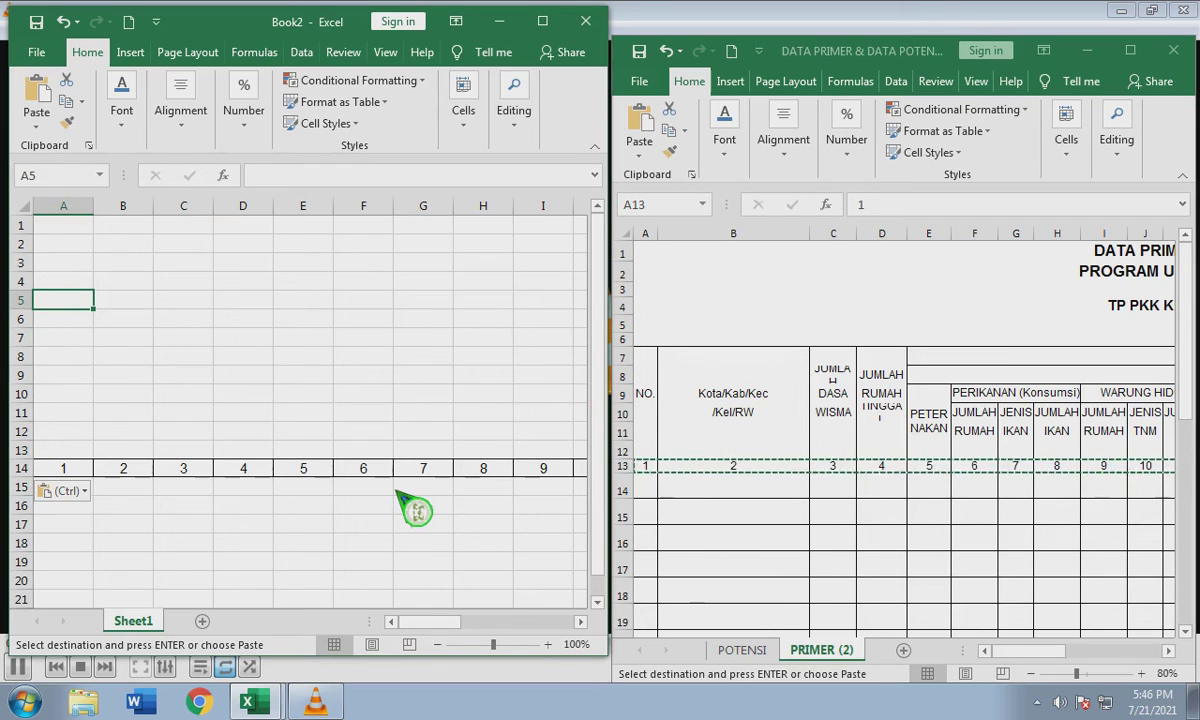
type("NO")
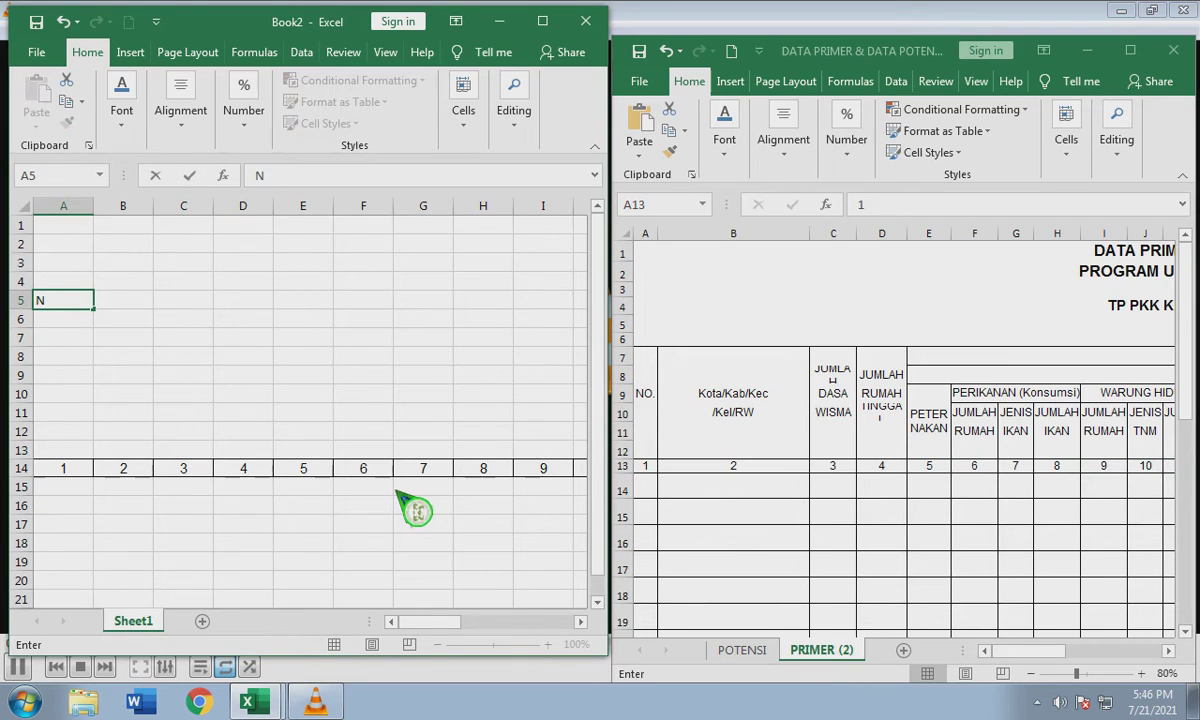
Enter the heading Kota/Kab/Kec in cell B5.
left_click(131, 302)
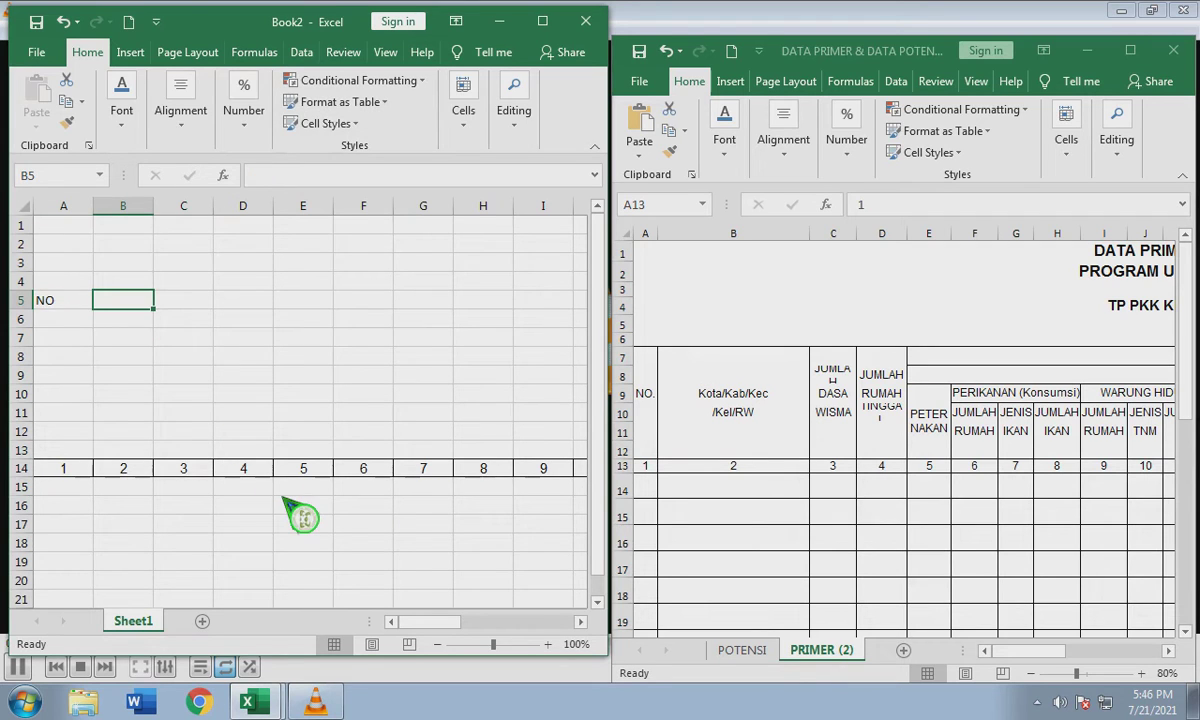
type("KOT")
key("BackSpace")
key("BackSpace")
key("BackSpace")
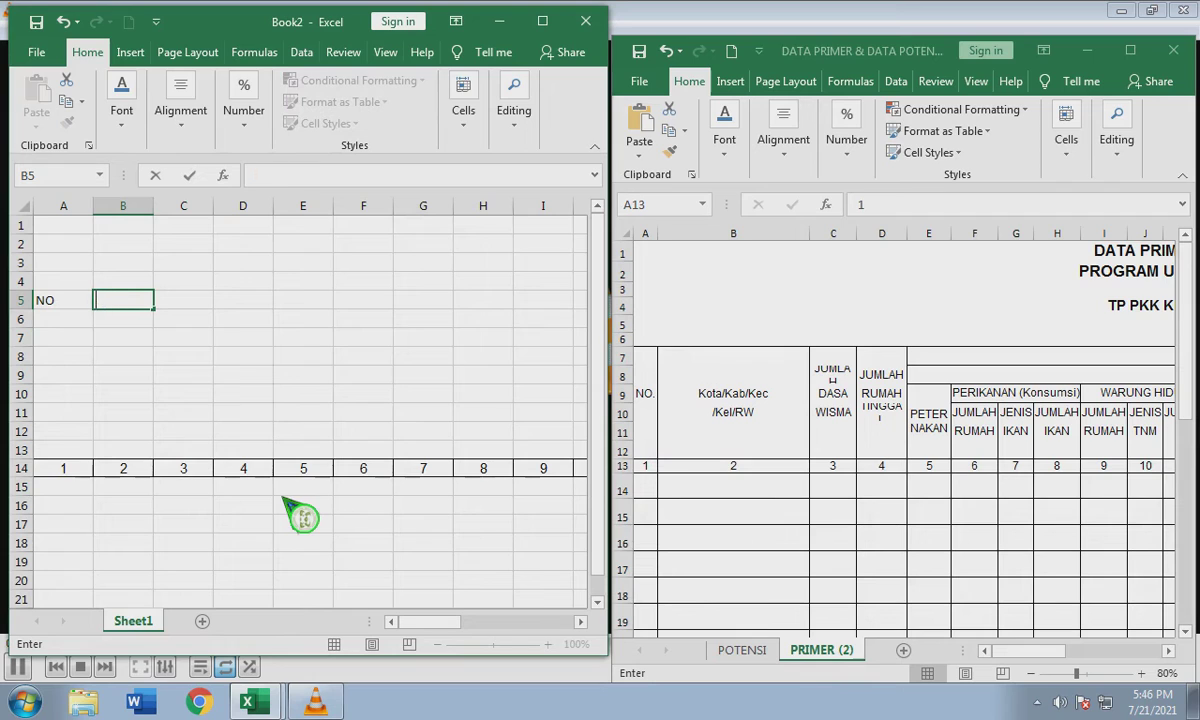
type("Kota/Kab/Kec")
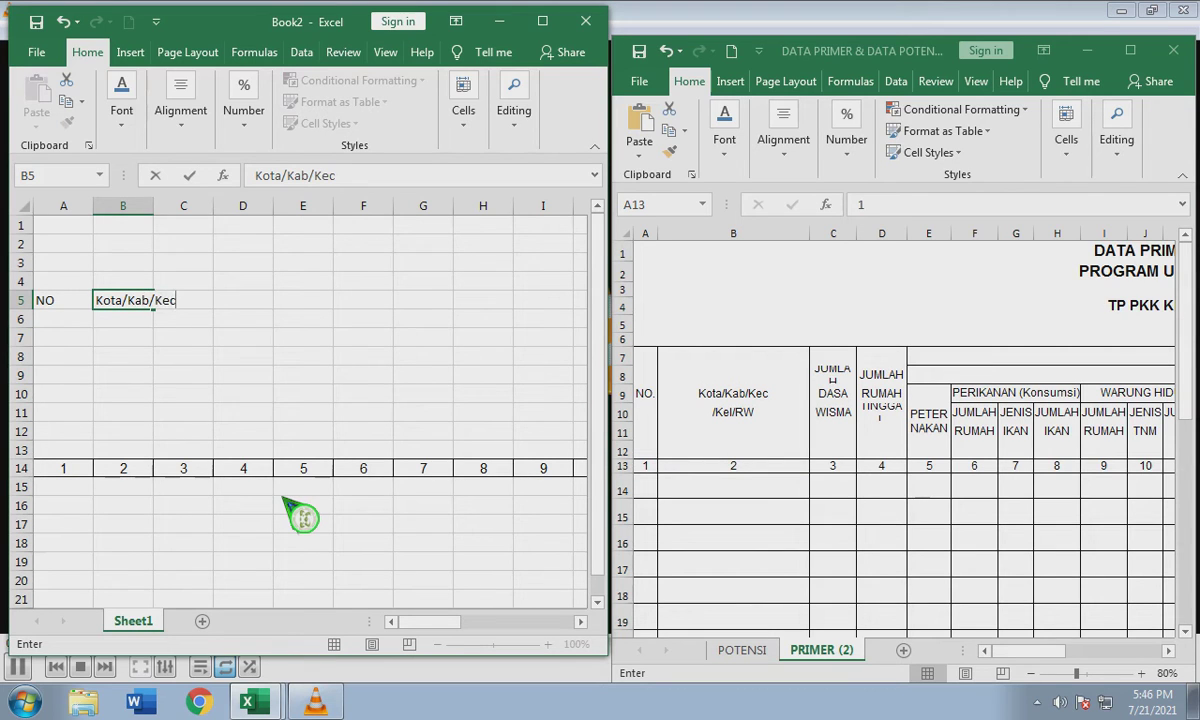
type("/")
key("BackSpace")
key("ctrl+Return")
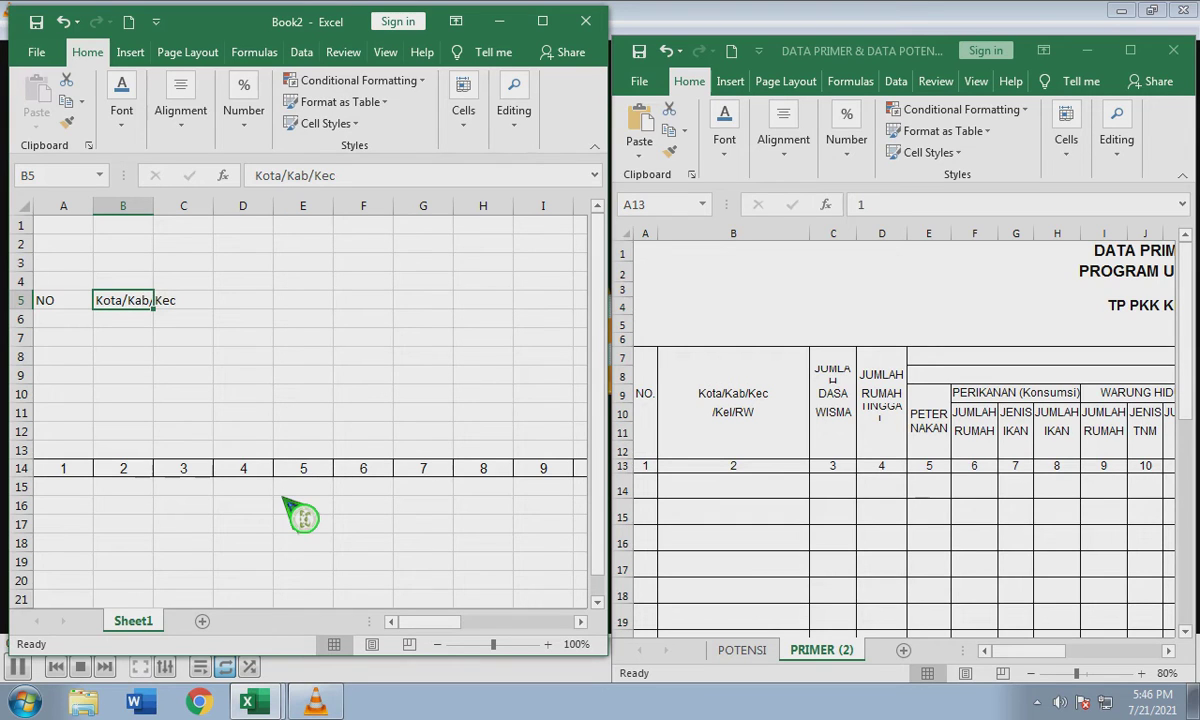
key("alt")
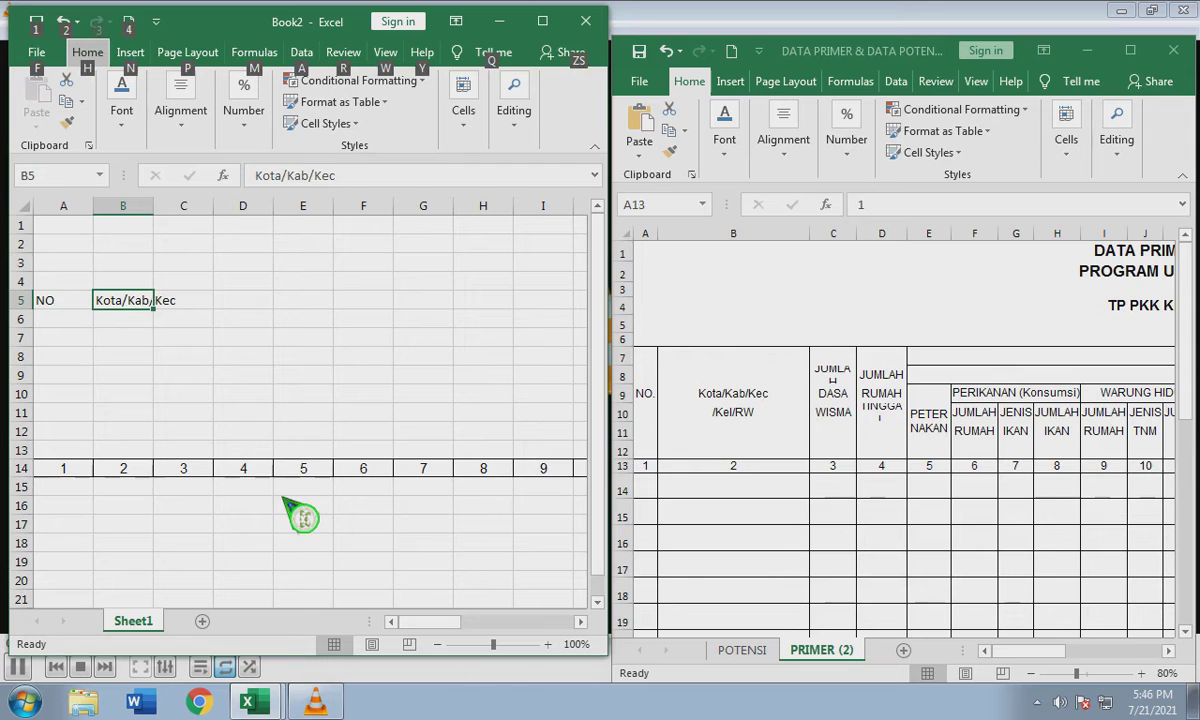
left_click(355, 180)
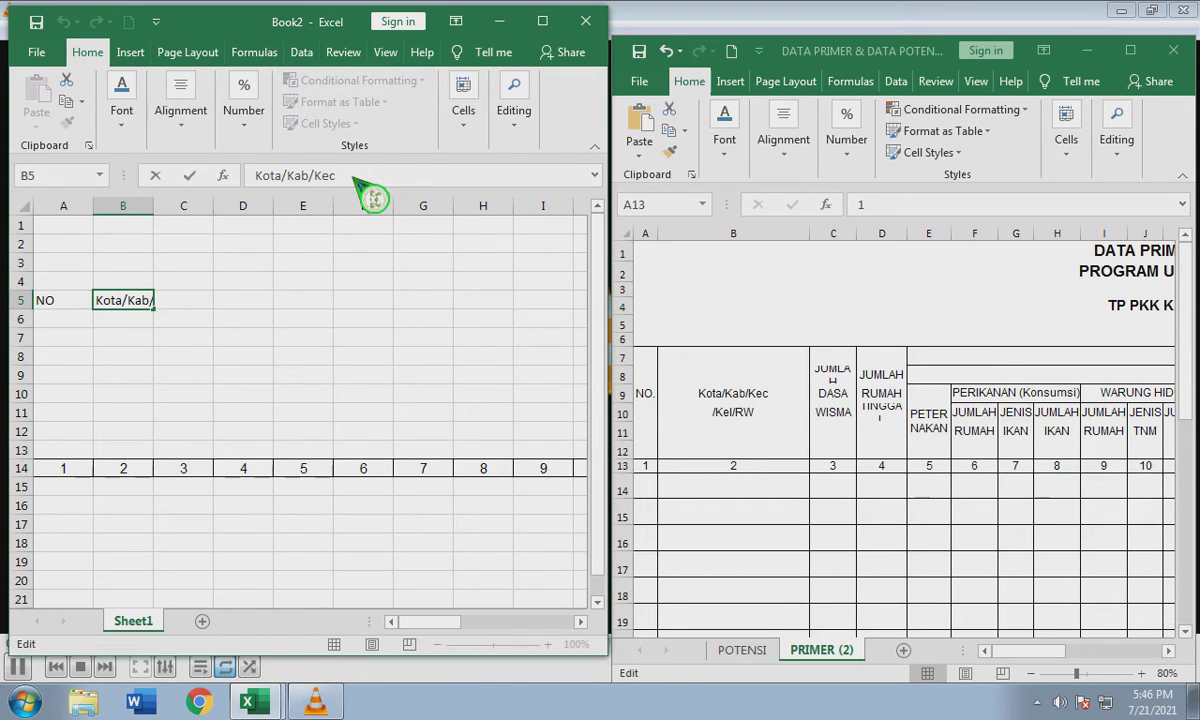
type("?")
key("BackSpace")
key("Return")
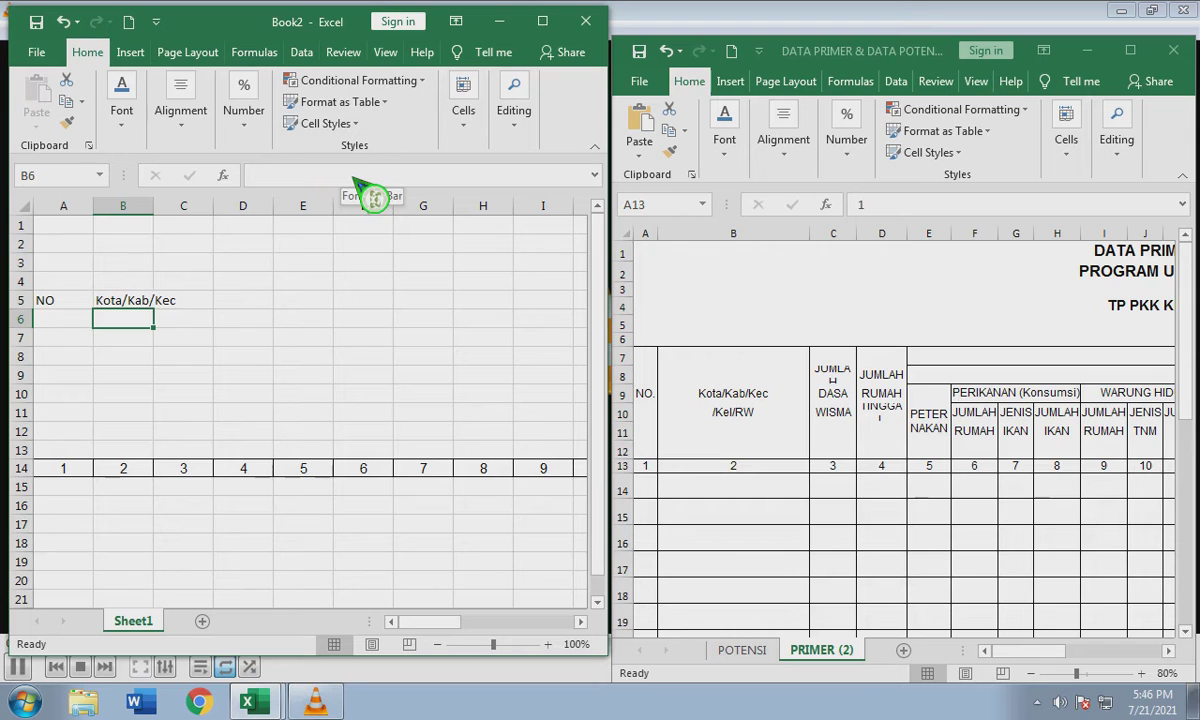
Check the source heading's second line, enter /Kel/RW in B6 of Book2, and widen column B to fit its headings.
left_click(720, 398)
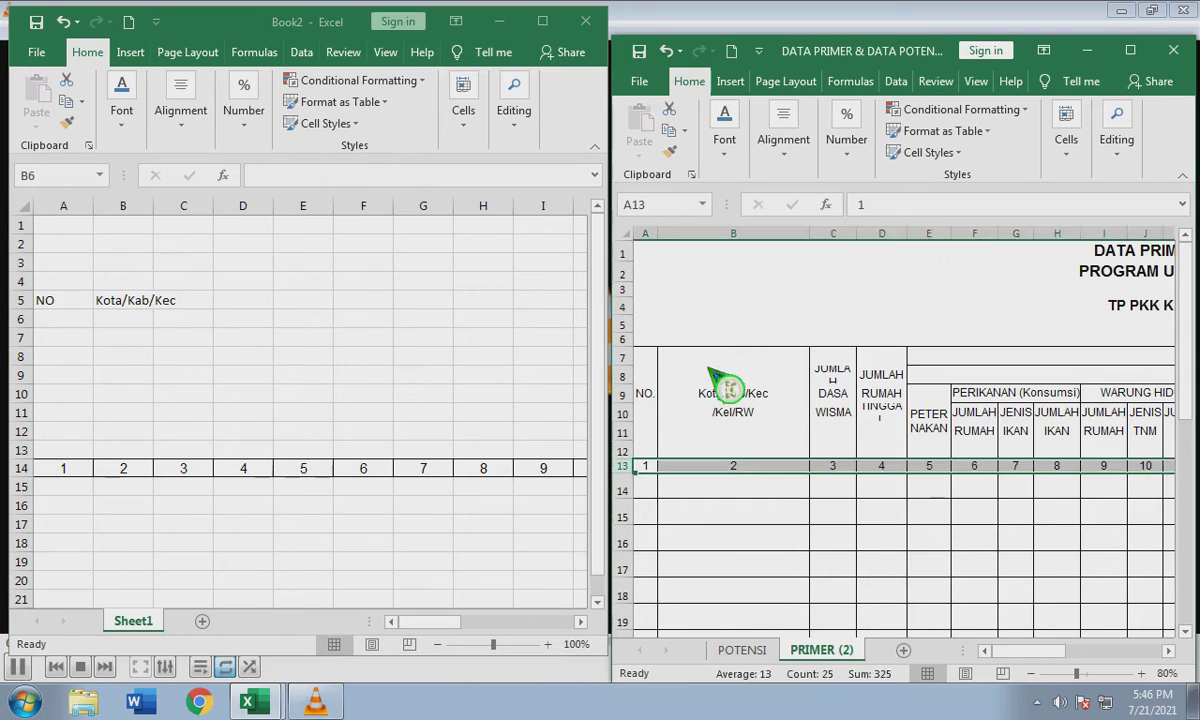
left_click(733, 411)
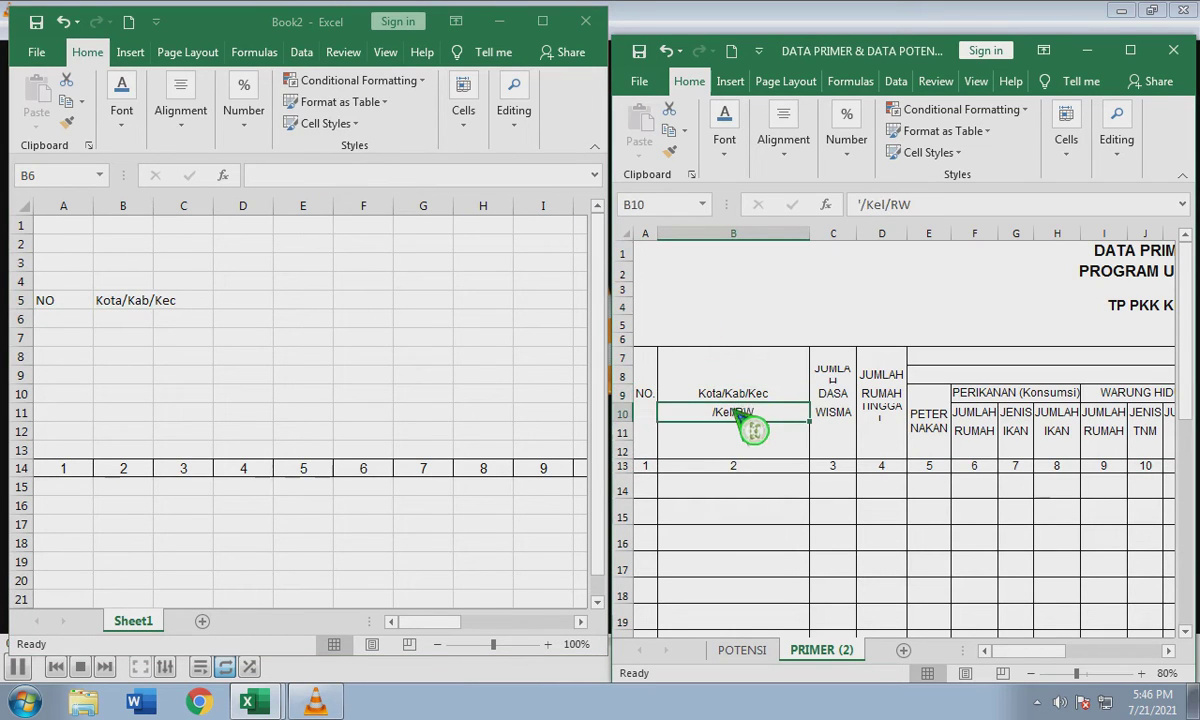
left_click(148, 319)
left_click(137, 302)
left_click(136, 324)
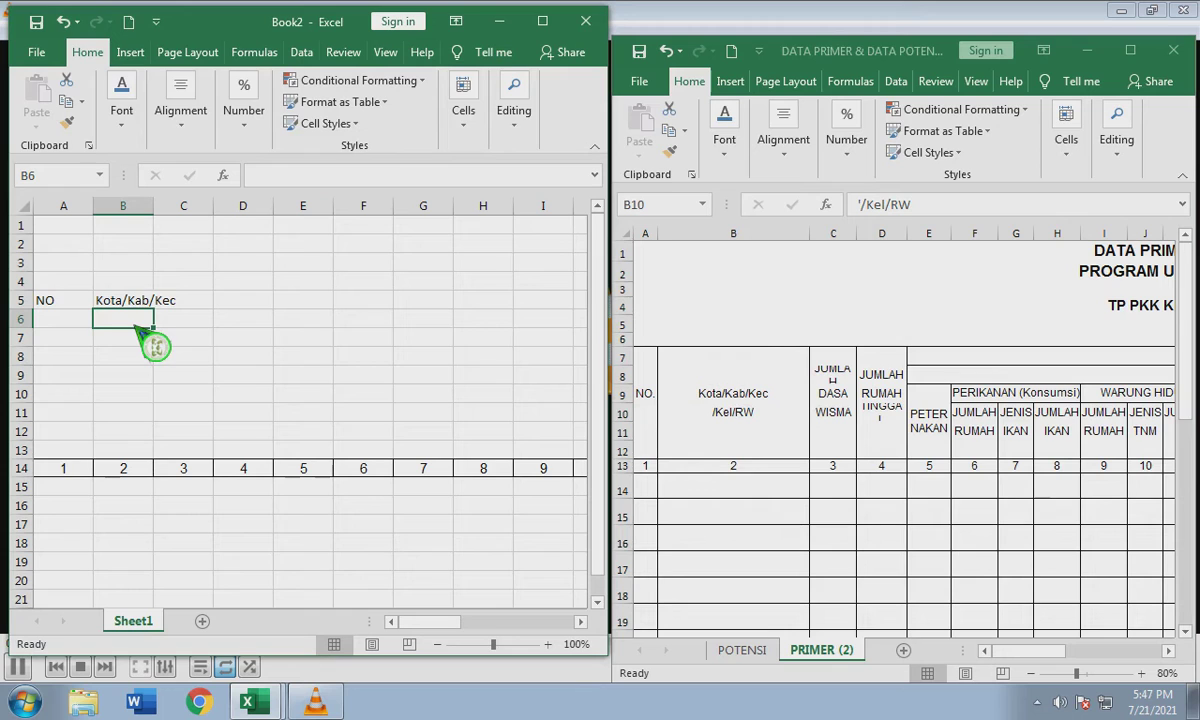
key("alt")
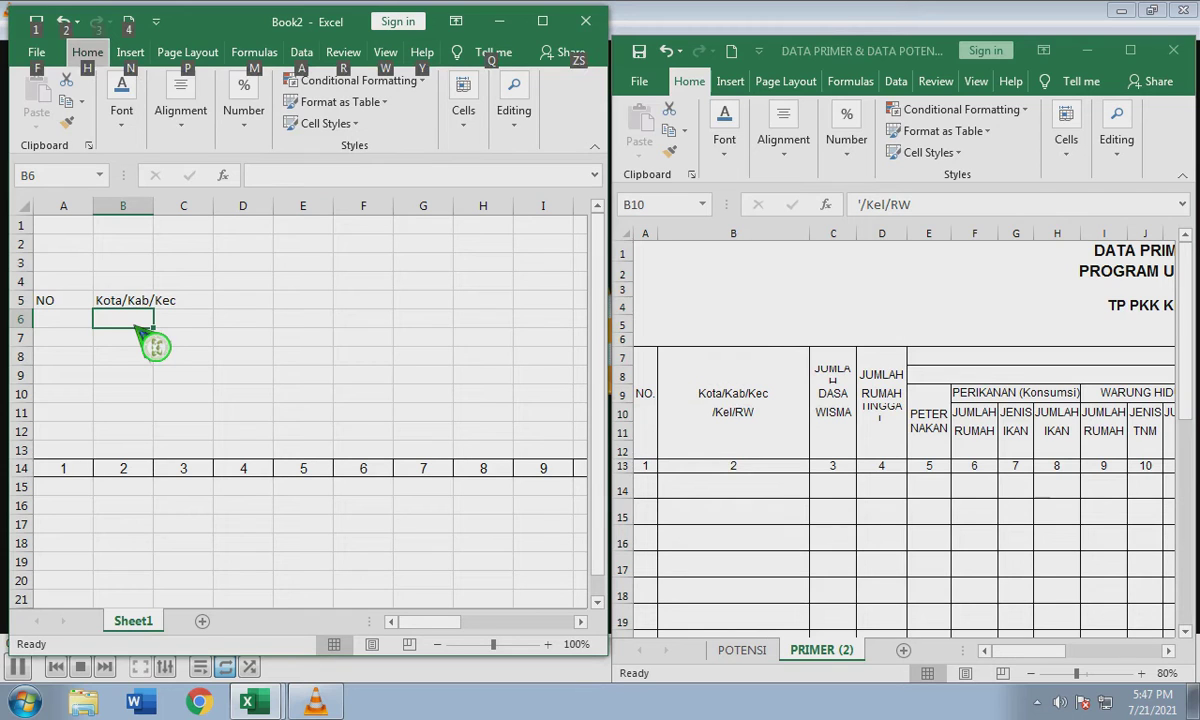
key("Escape")
key("BackSpace")
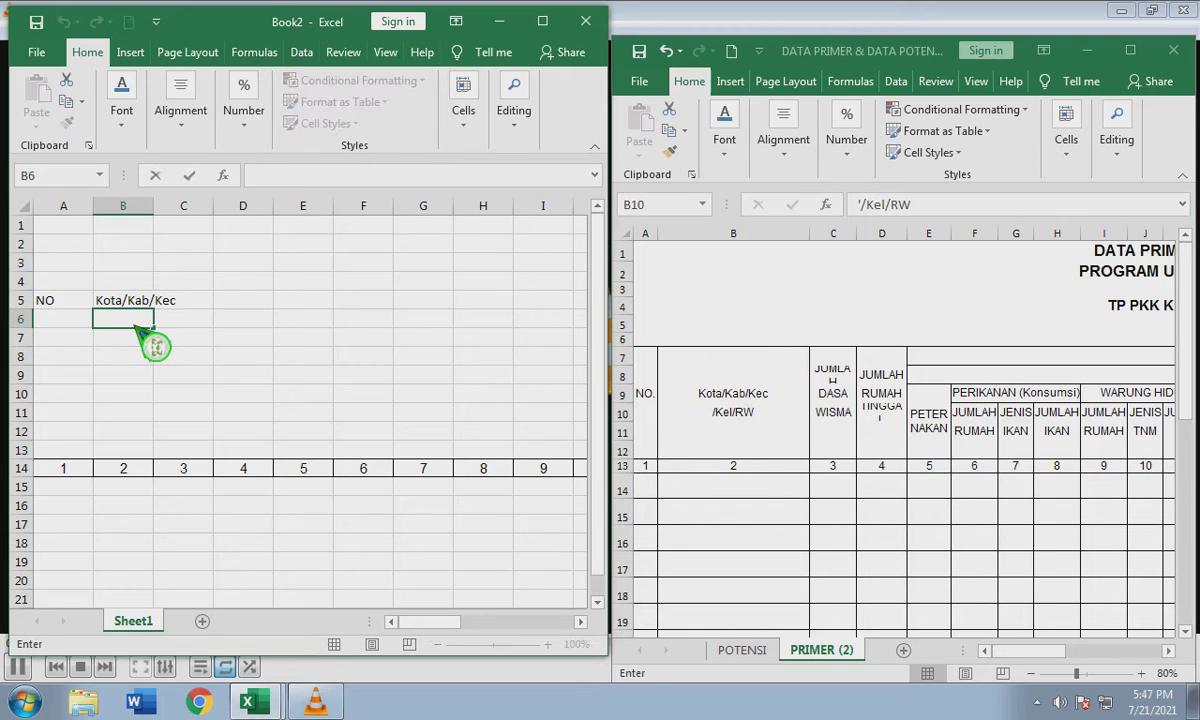
type("/Kel/RW")
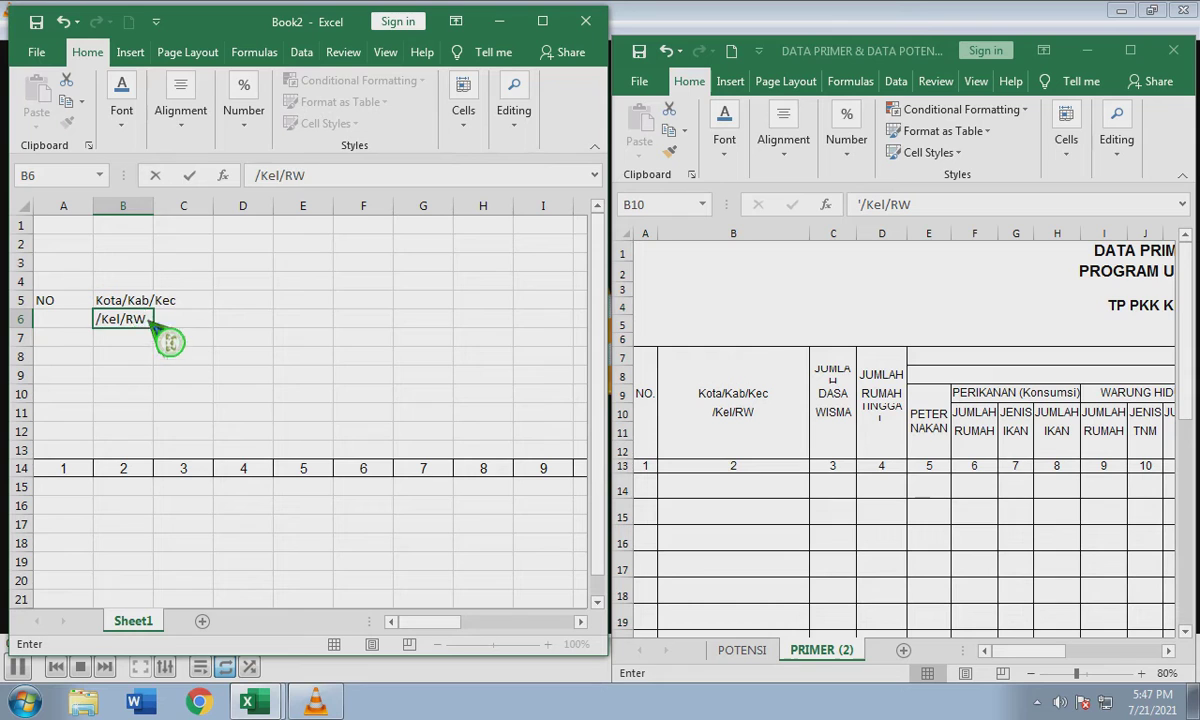
key("Tab")
left_click_drag(154, 205, 188, 210)
Copy the third column's heading from the source table into C5:C7 of Book2 as JUMLAH, DASA and WISMA, one word per cell.
left_click(243, 303)
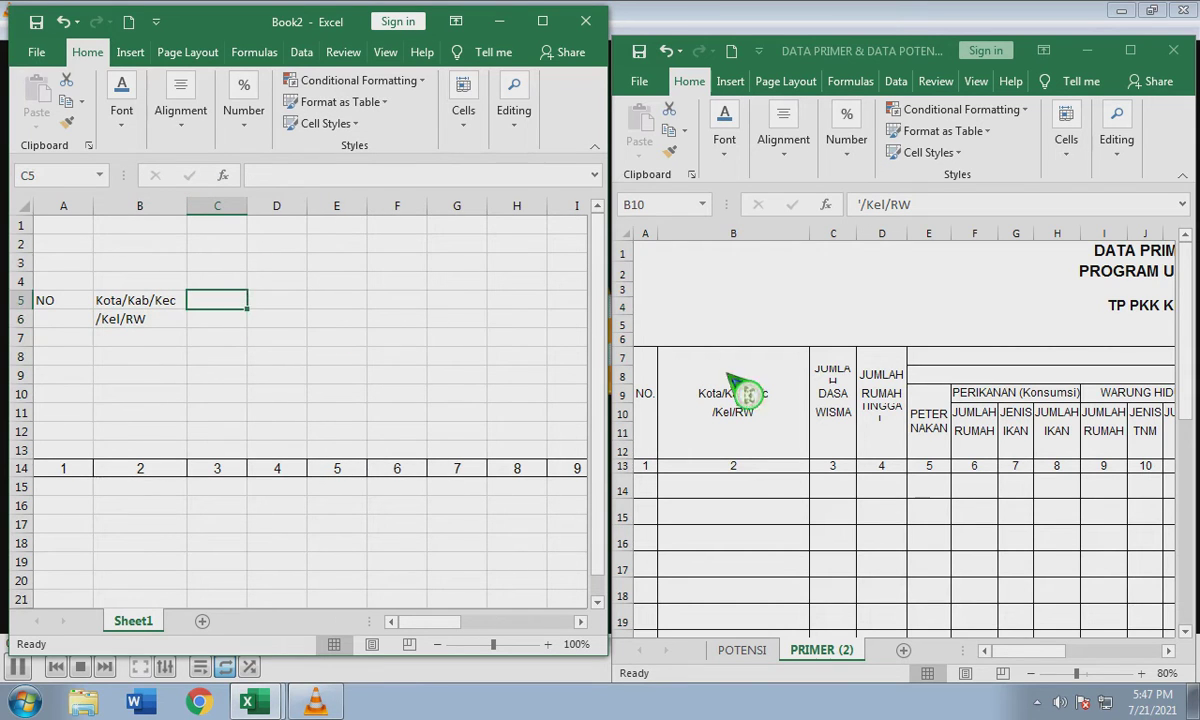
left_click(830, 374)
left_click(840, 396)
left_click(836, 414)
left_click(848, 374)
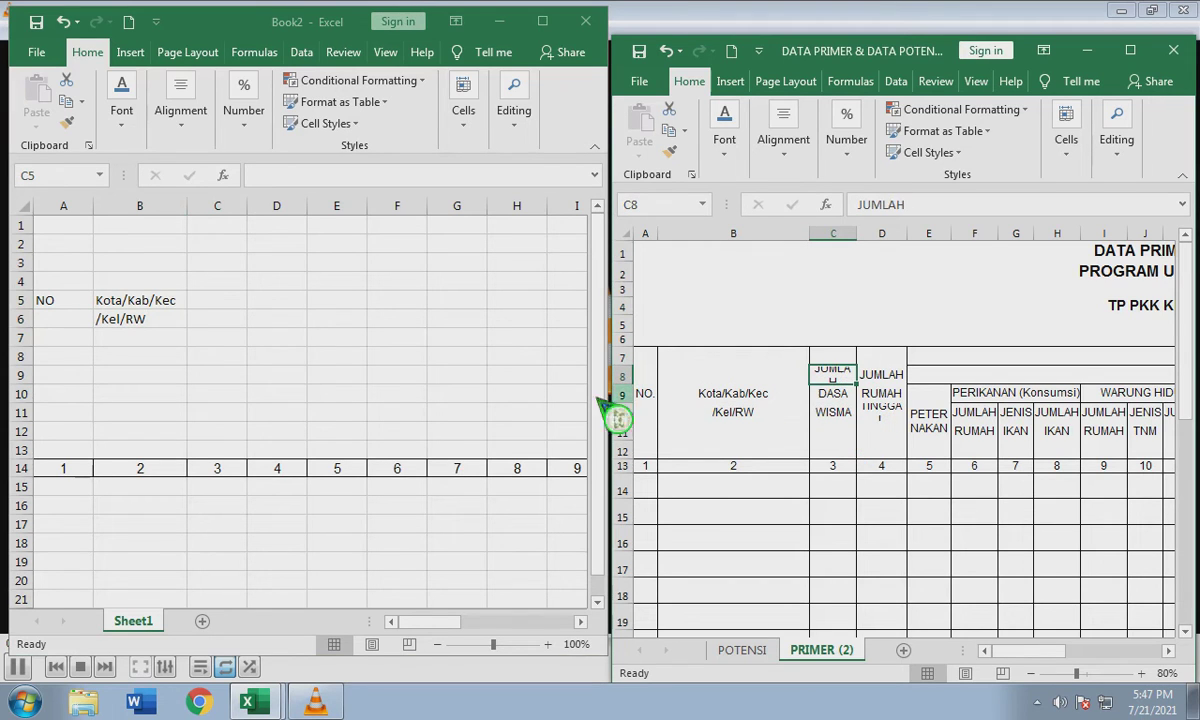
left_click(228, 300)
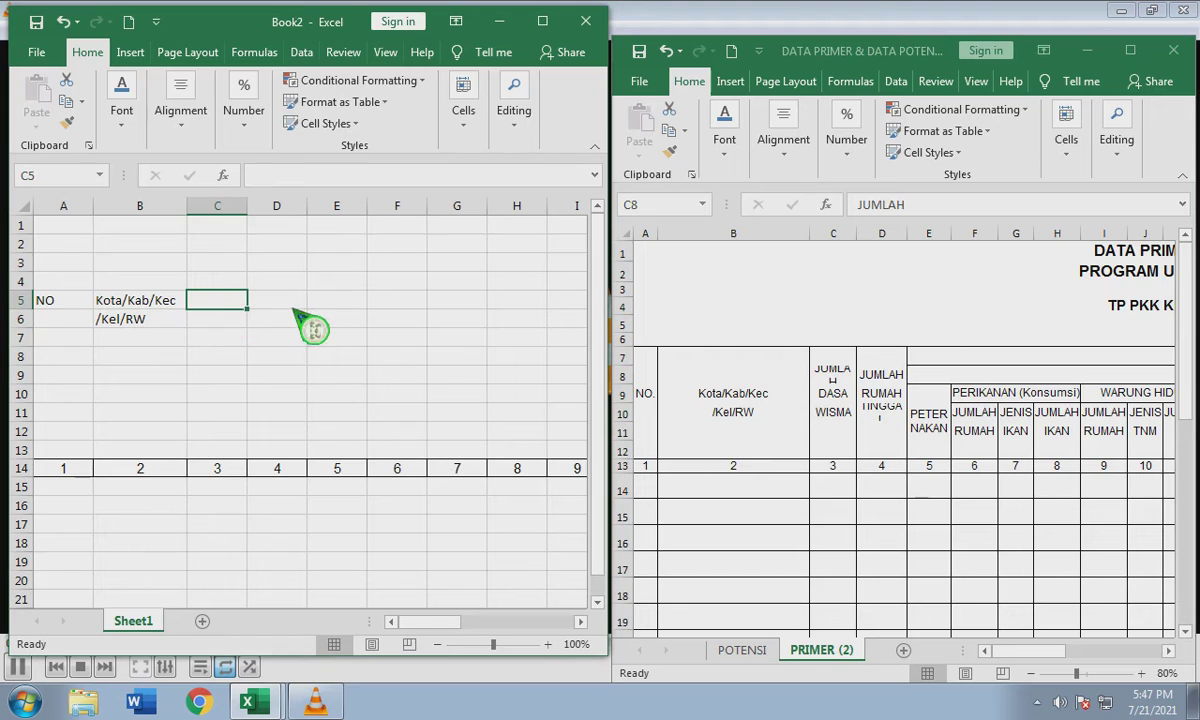
type("JUMLAH")
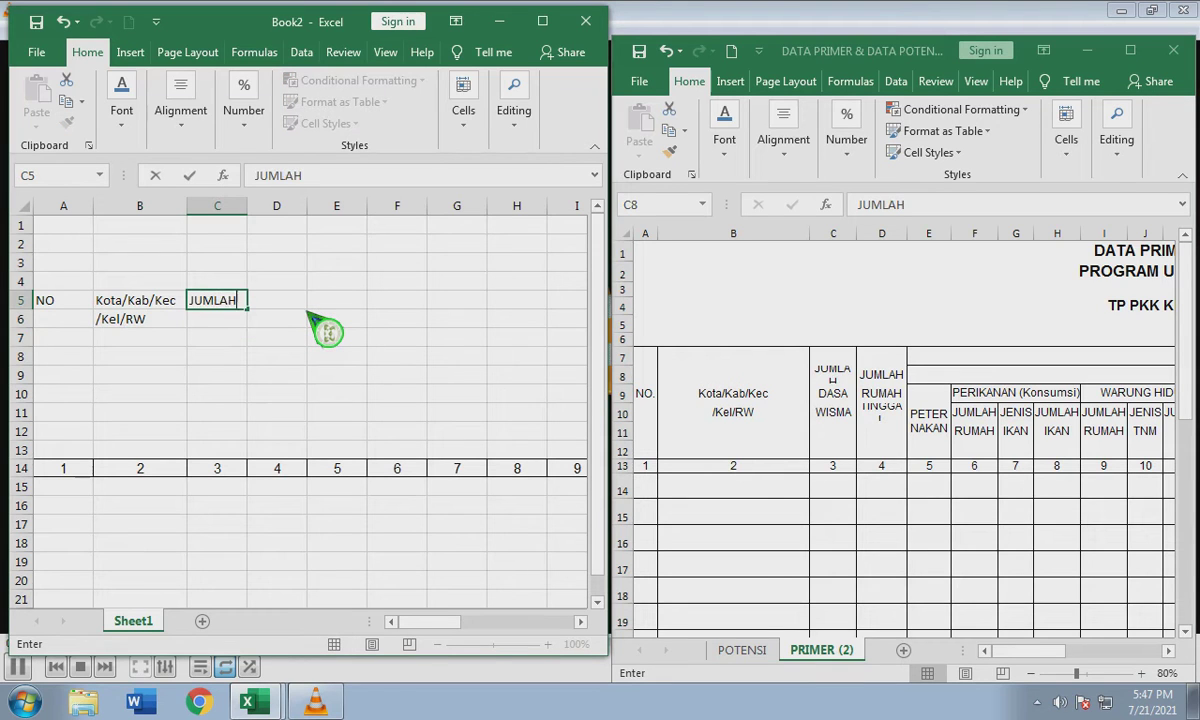
key("Return")
type("DASA")
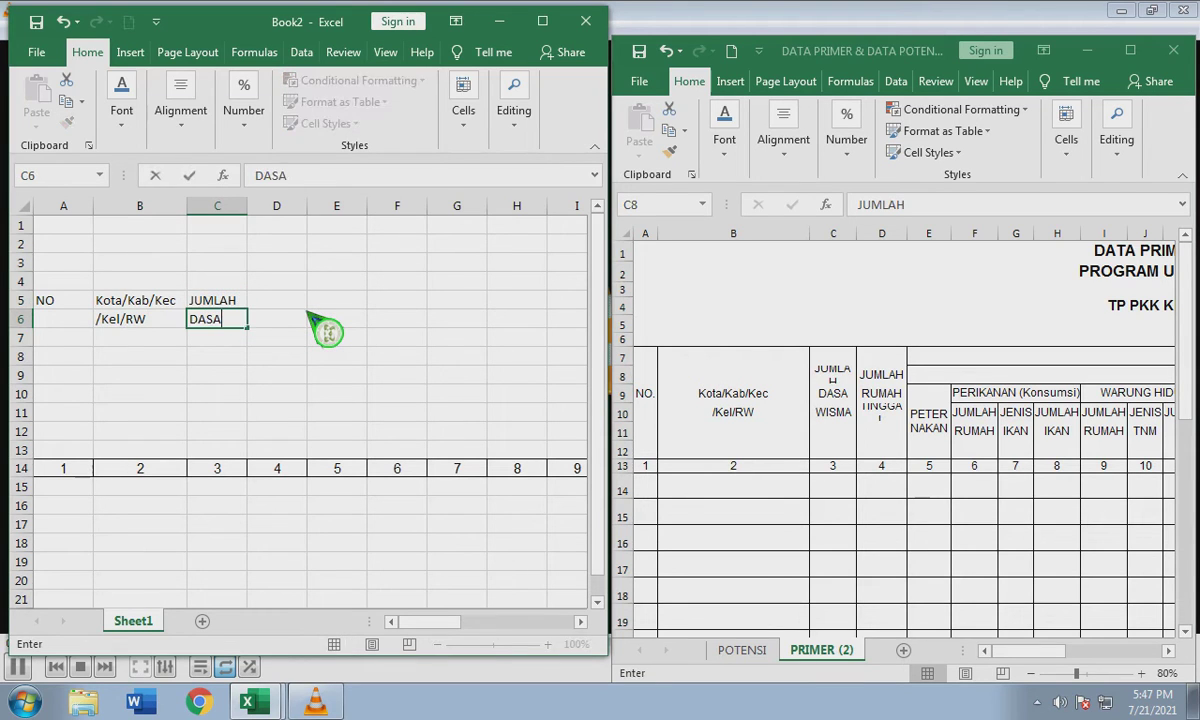
key("Return")
type("WIS")
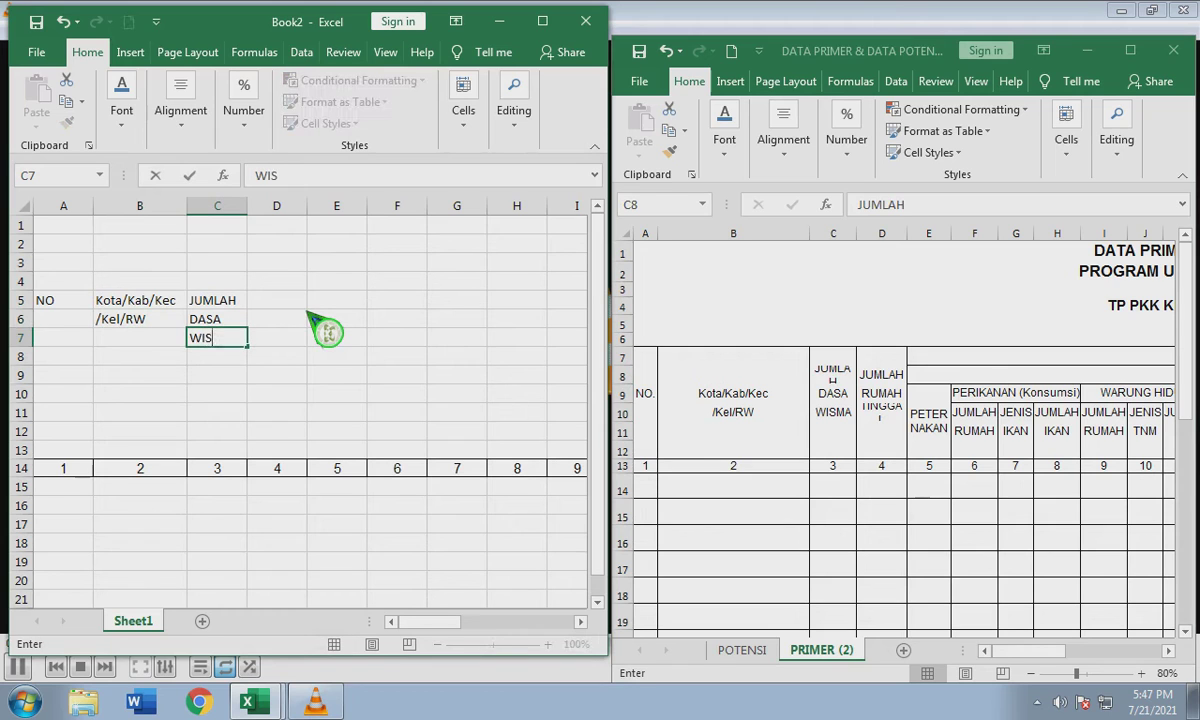
type("MA")
Enter the fourth column's source heading in D5:D7 of Book2 as JUMLAH, RUMAH and TINGGAL, one word per cell.
left_click(864, 387)
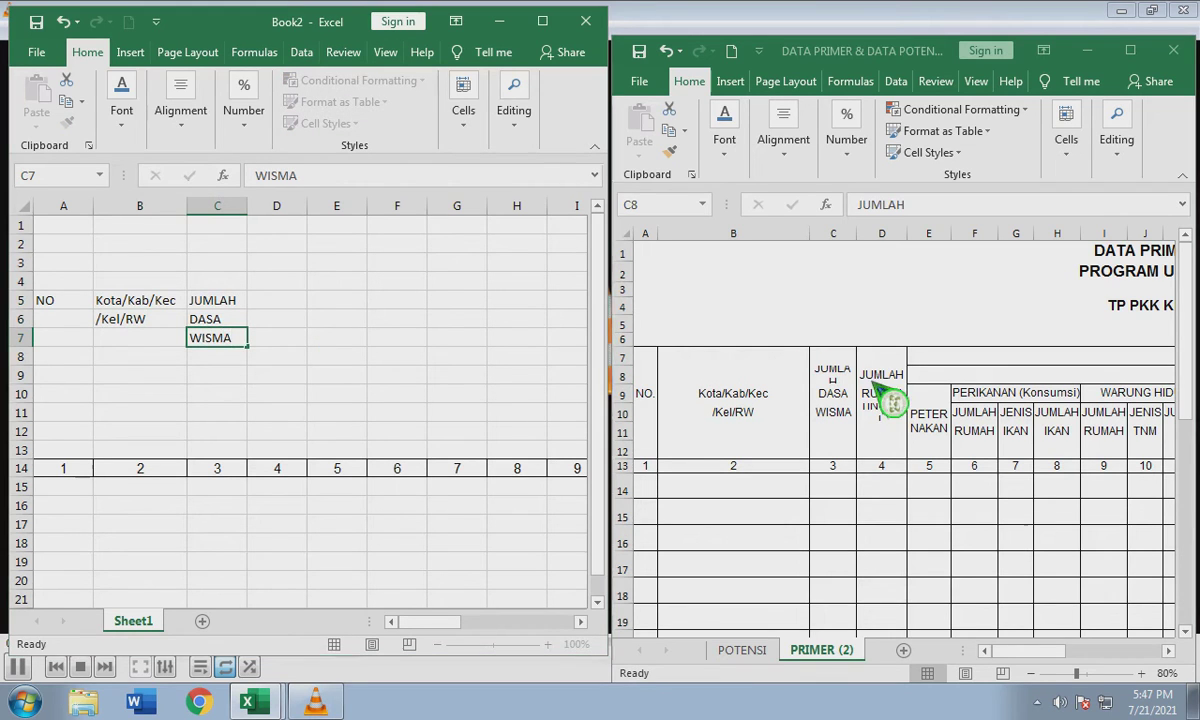
left_click(893, 411)
left_click(892, 394)
left_click(895, 418)
left_click(280, 302)
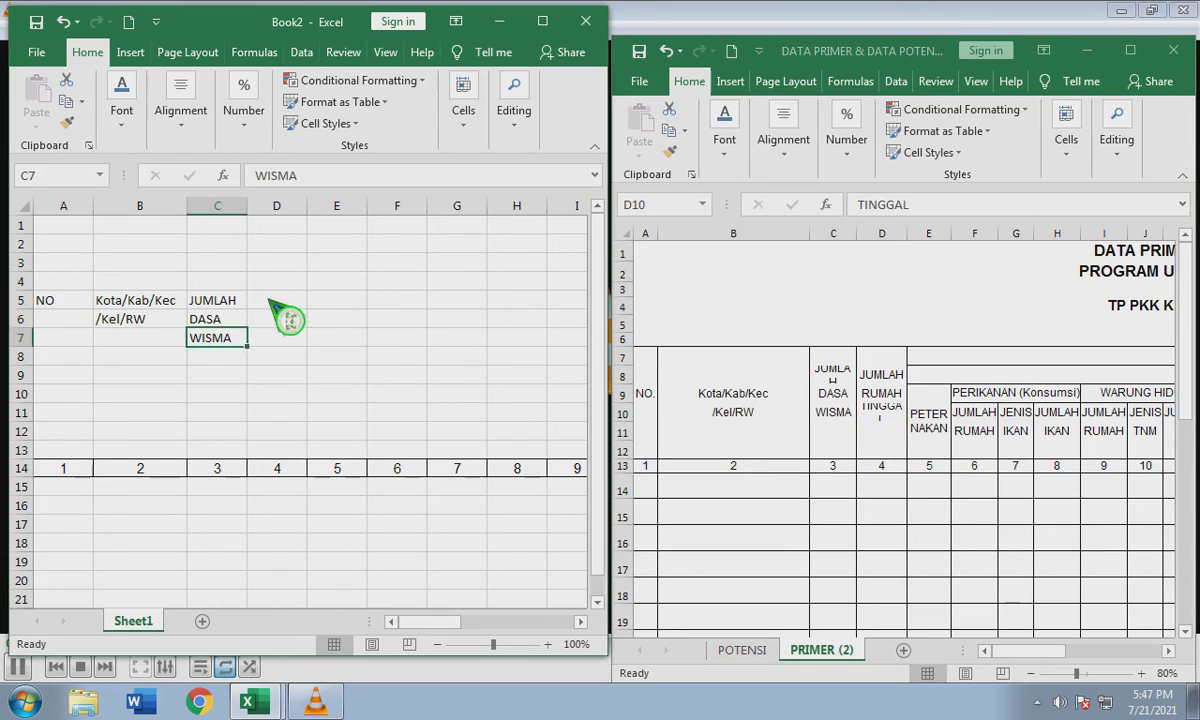
type("JUMLAH")
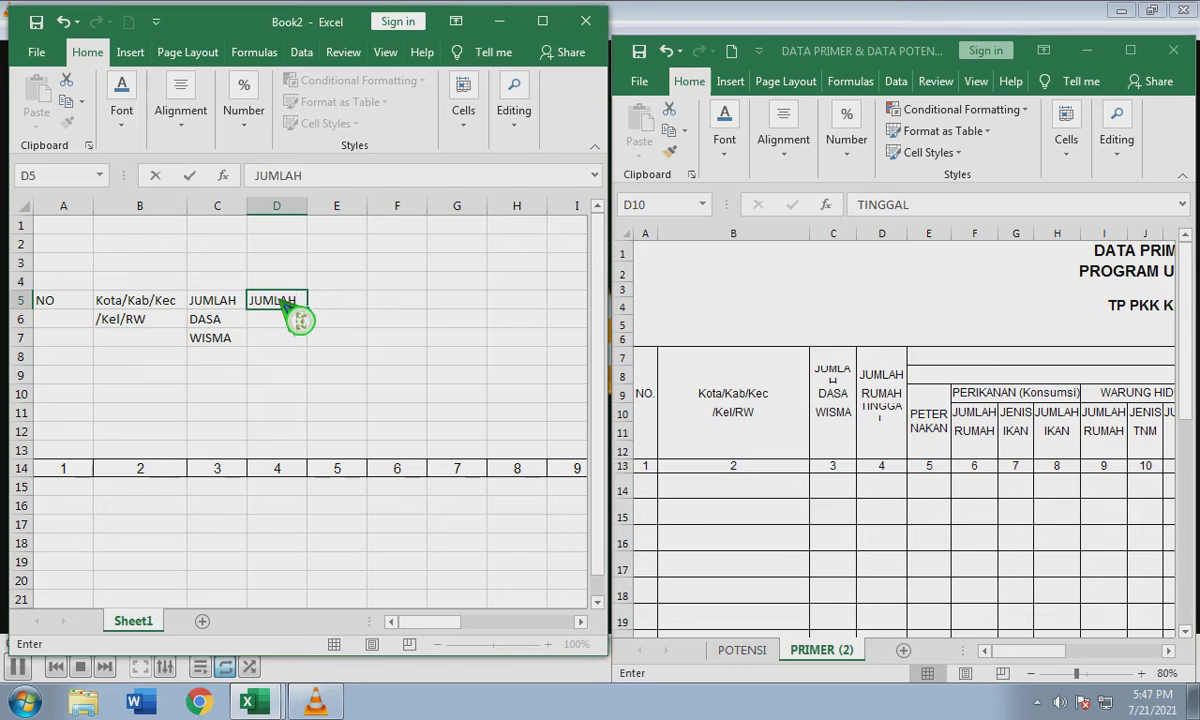
key("Return")
type("RUMAH")
key("Return")
type("TINGGA")
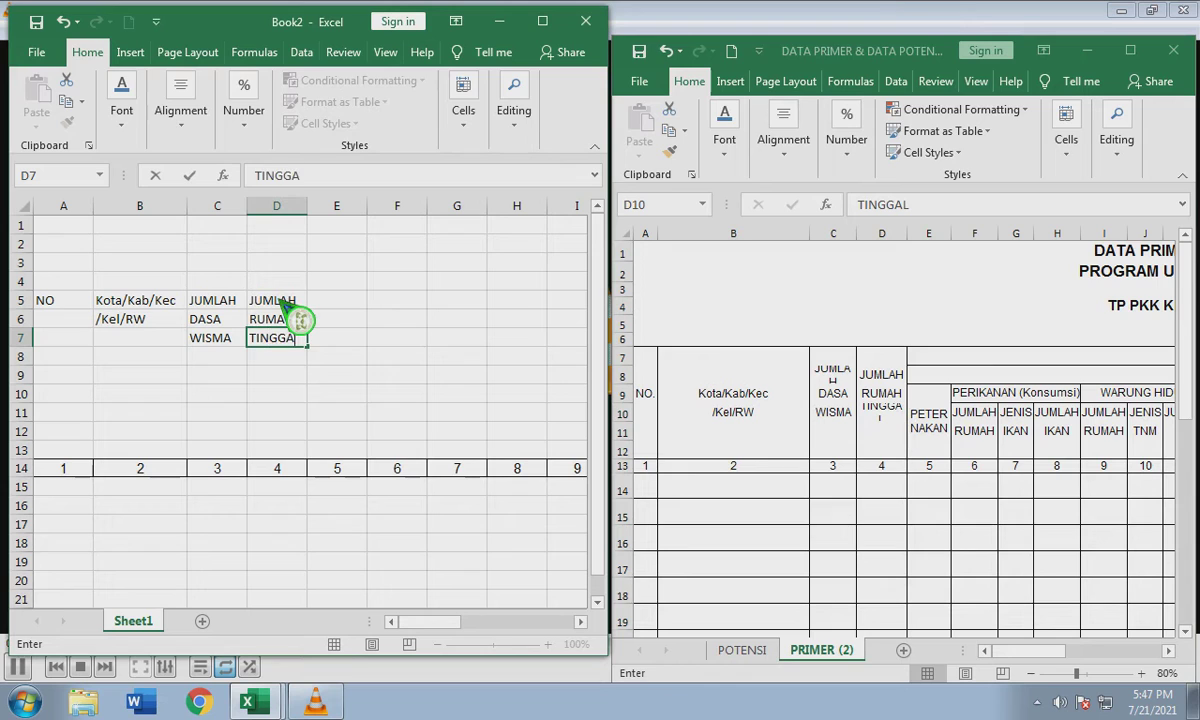
type("L")
key("Tab")
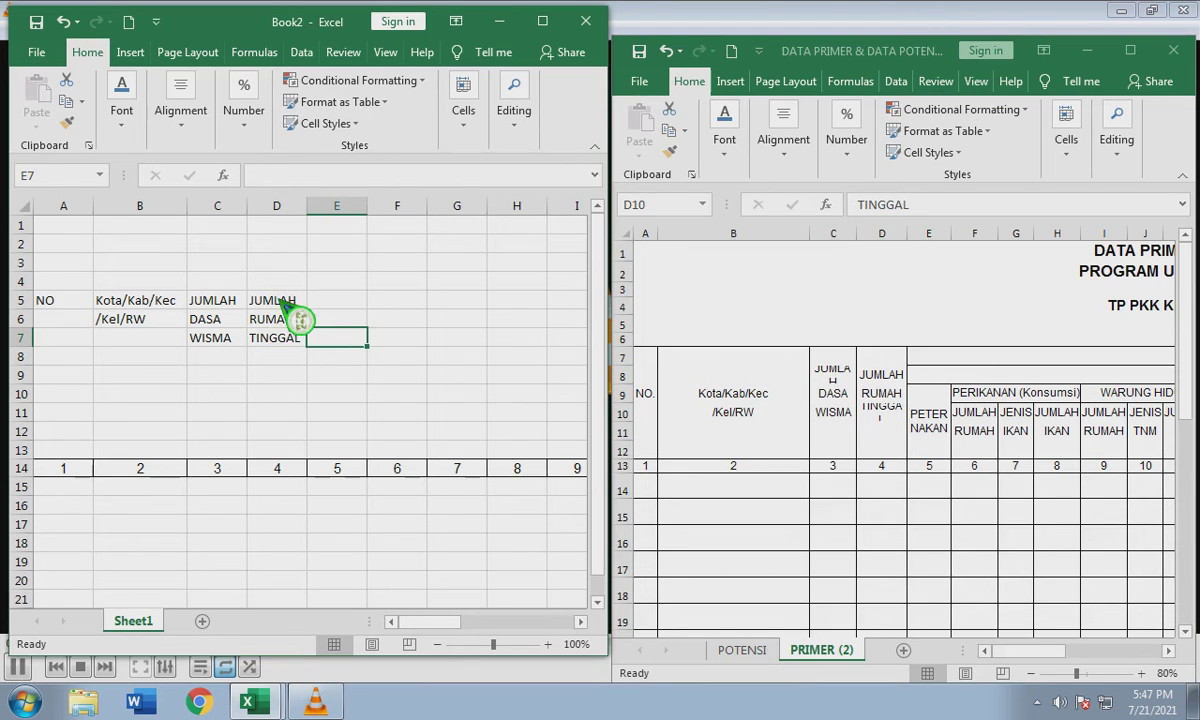
Check the fifth column's heading in the source table and enter PETERNAKAN in E7 of Book2.
left_click(878, 402)
left_click(932, 426)
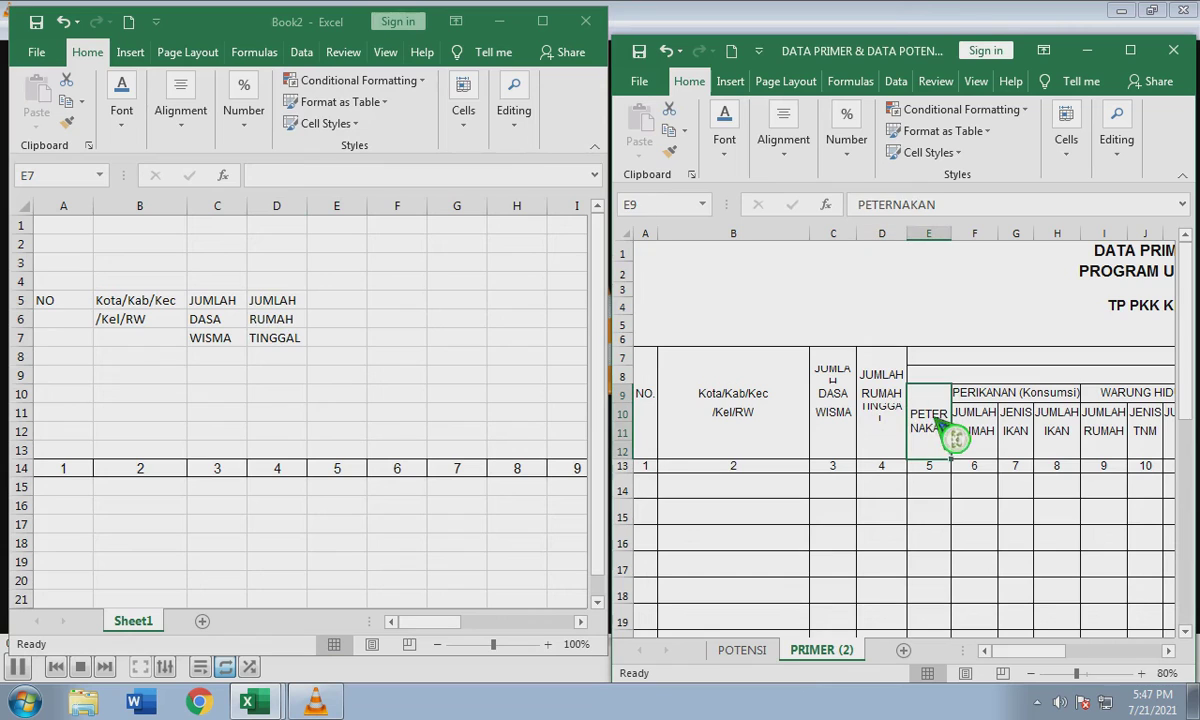
left_click(348, 340)
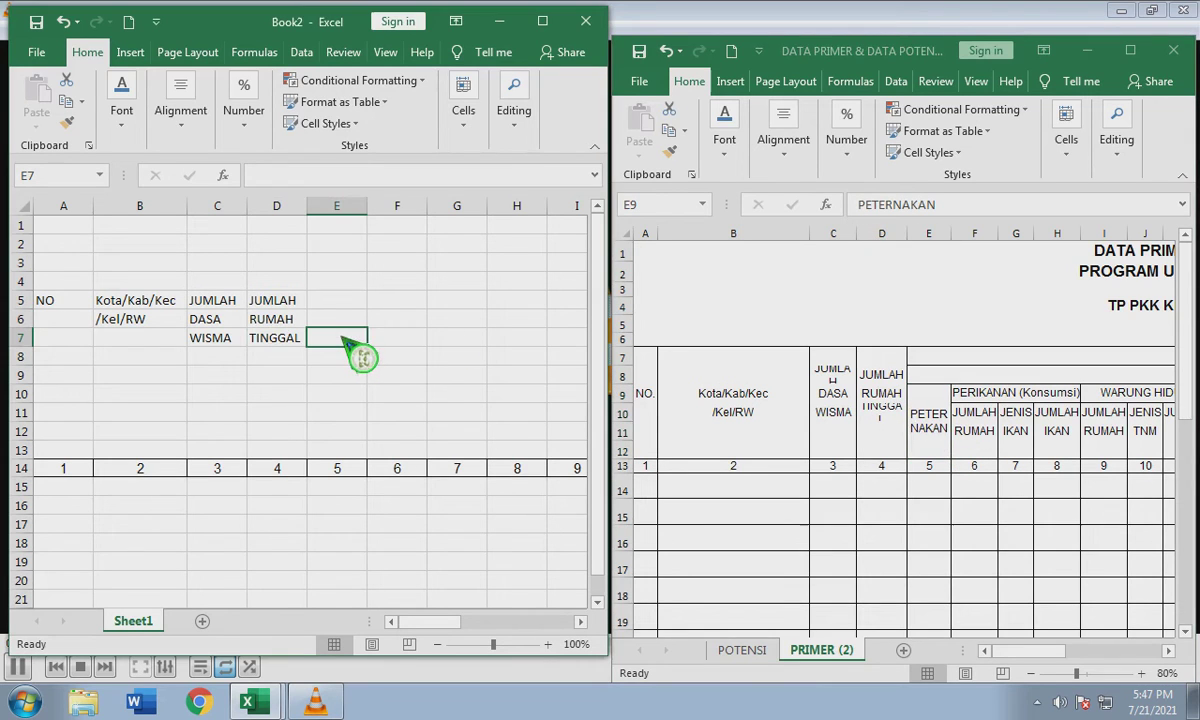
key("Up")
key("Up")
key("Down")
key("Down")
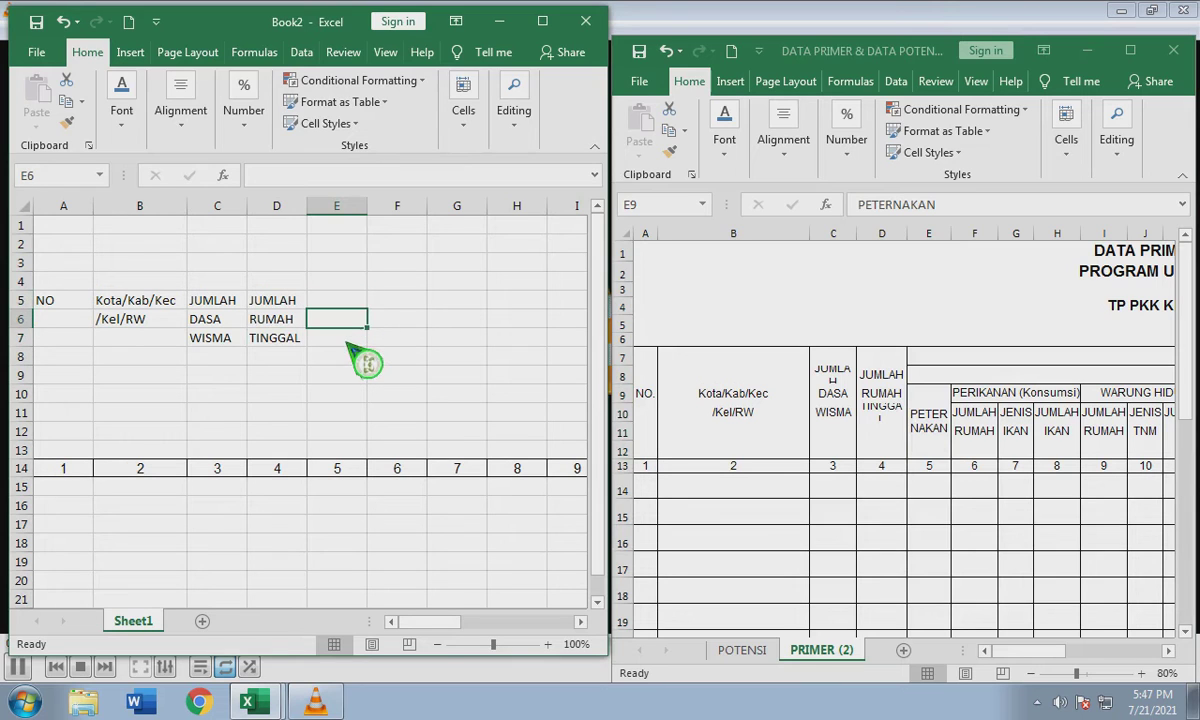
type("PE")
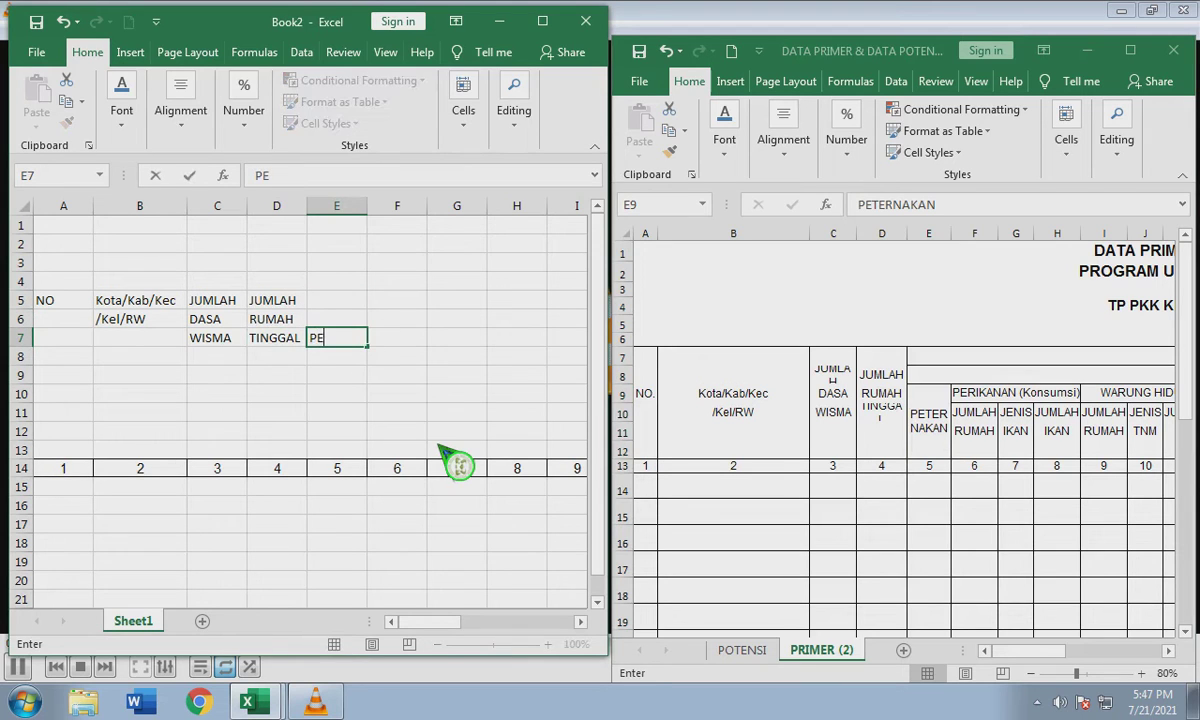
type("TERNAKAN")
key("Tab")
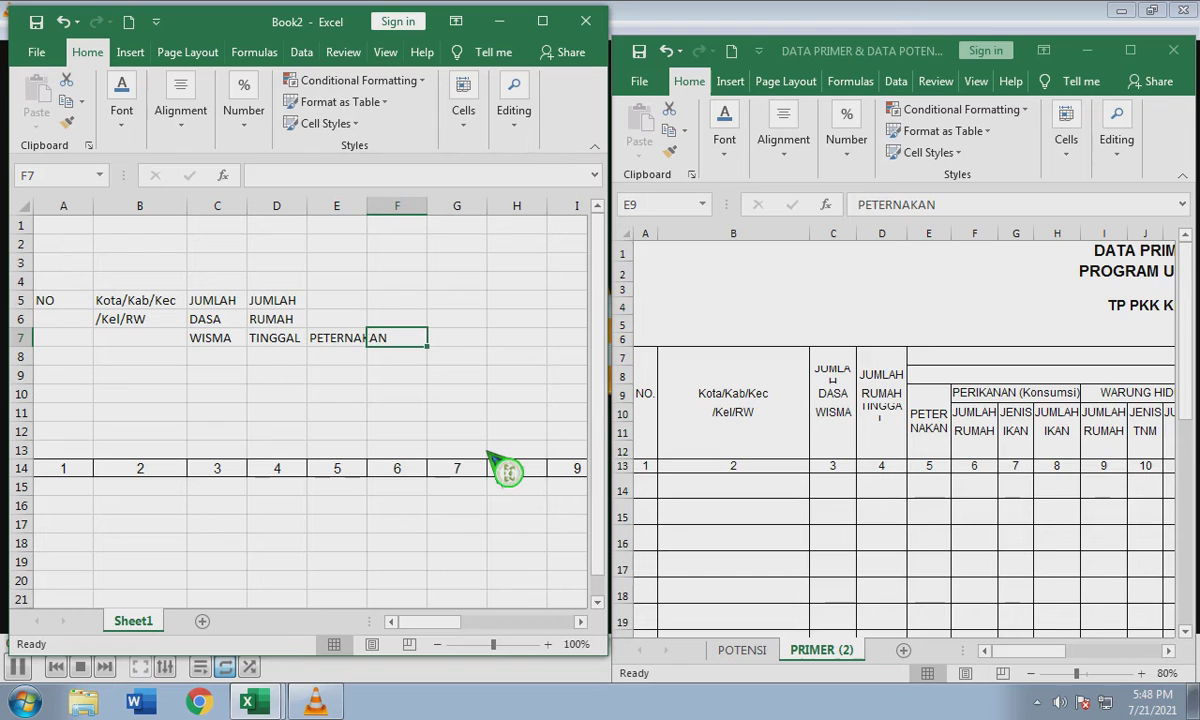
Enter the group heading PERIKANAN (Konsumsi) in F7.
type("PERIKANAN")
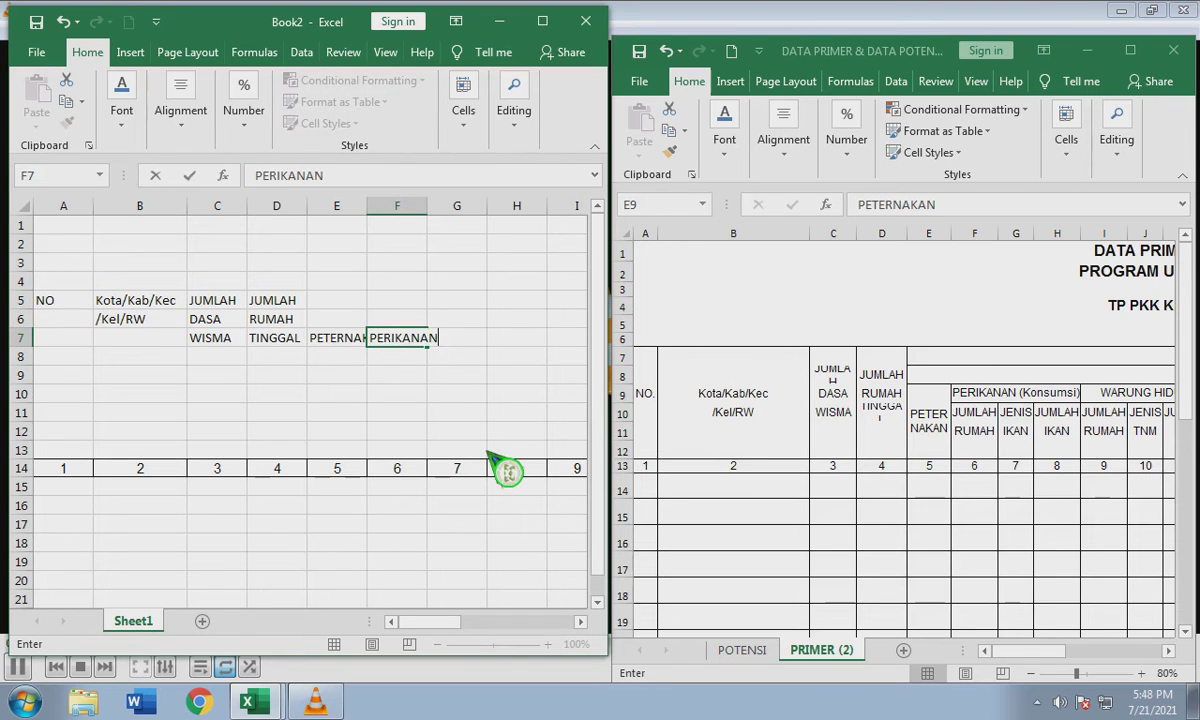
type(" (Konsumsi")
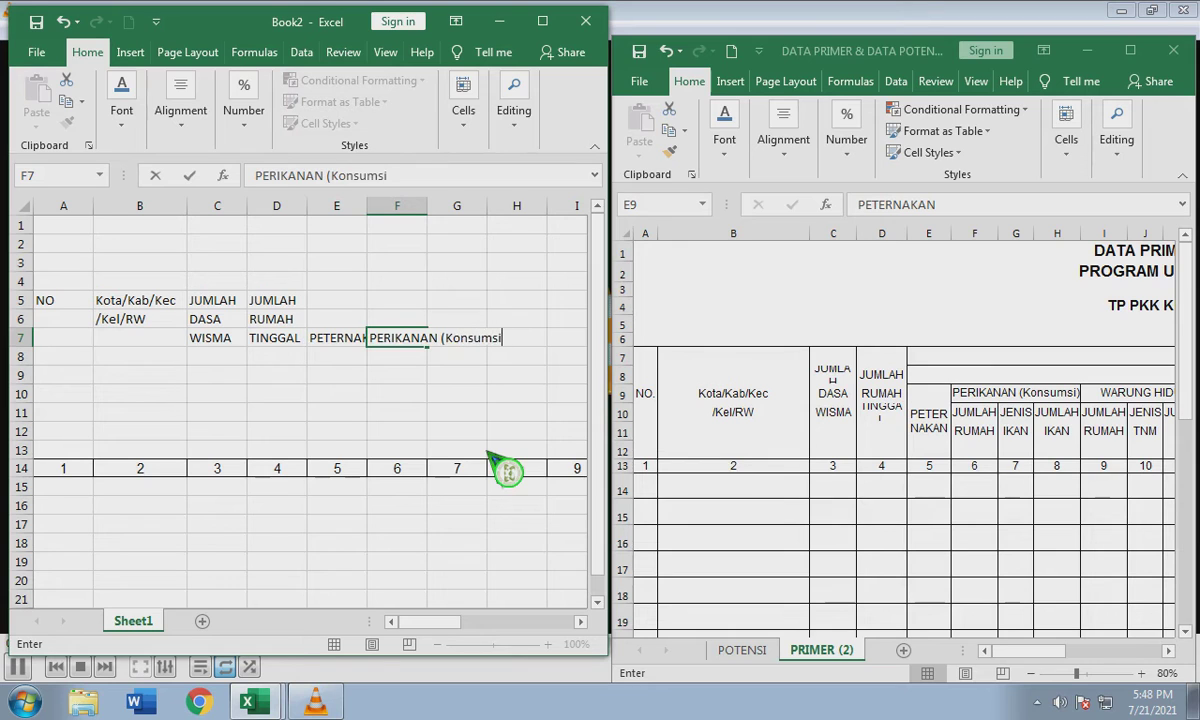
type(")")
key("Return")
Copy the first PERIKANAN subheading from the source table into F8:F9 of Book2 as JUMLAH and RUMAH.
left_click(985, 425)
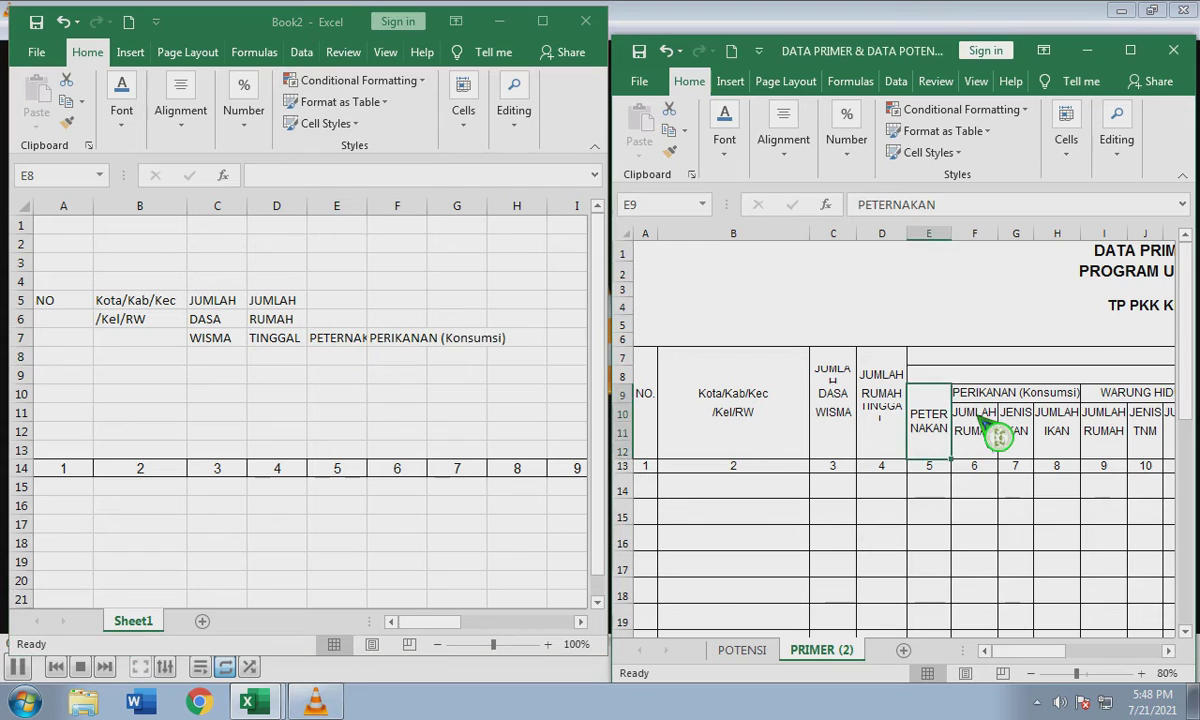
left_click(980, 417)
left_click(978, 431)
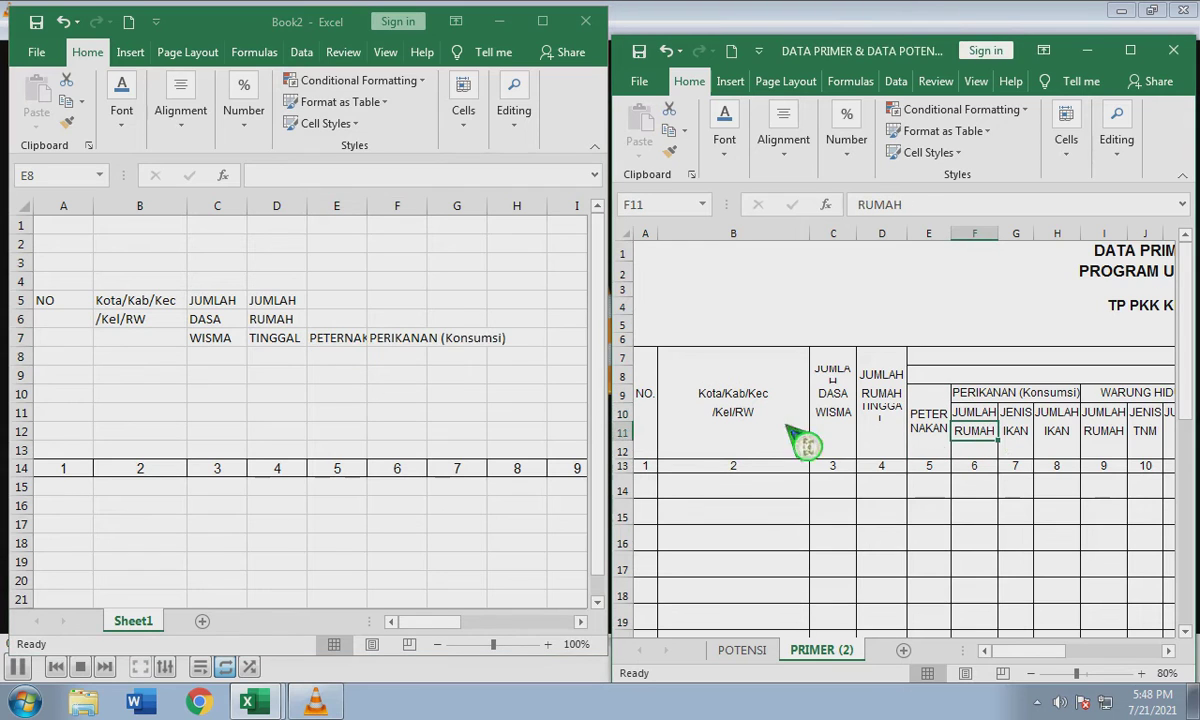
left_click(366, 353)
left_click(396, 352)
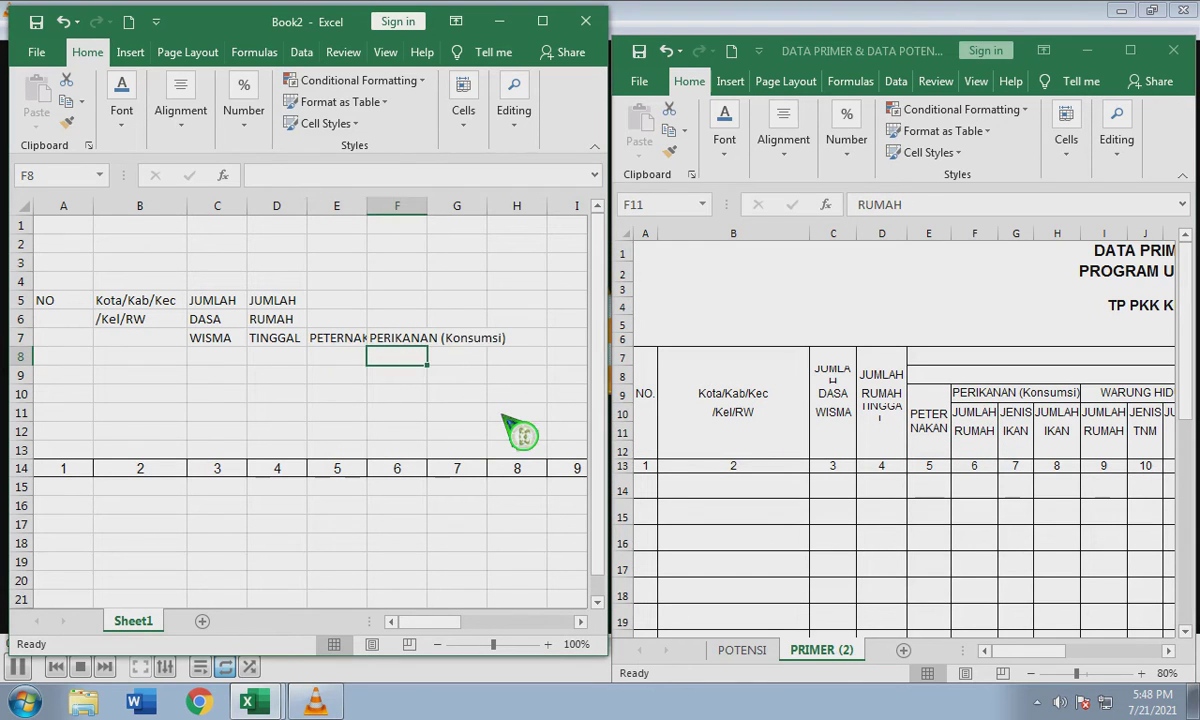
type("JUMLAH")
key("Return")
type("RUMAH")
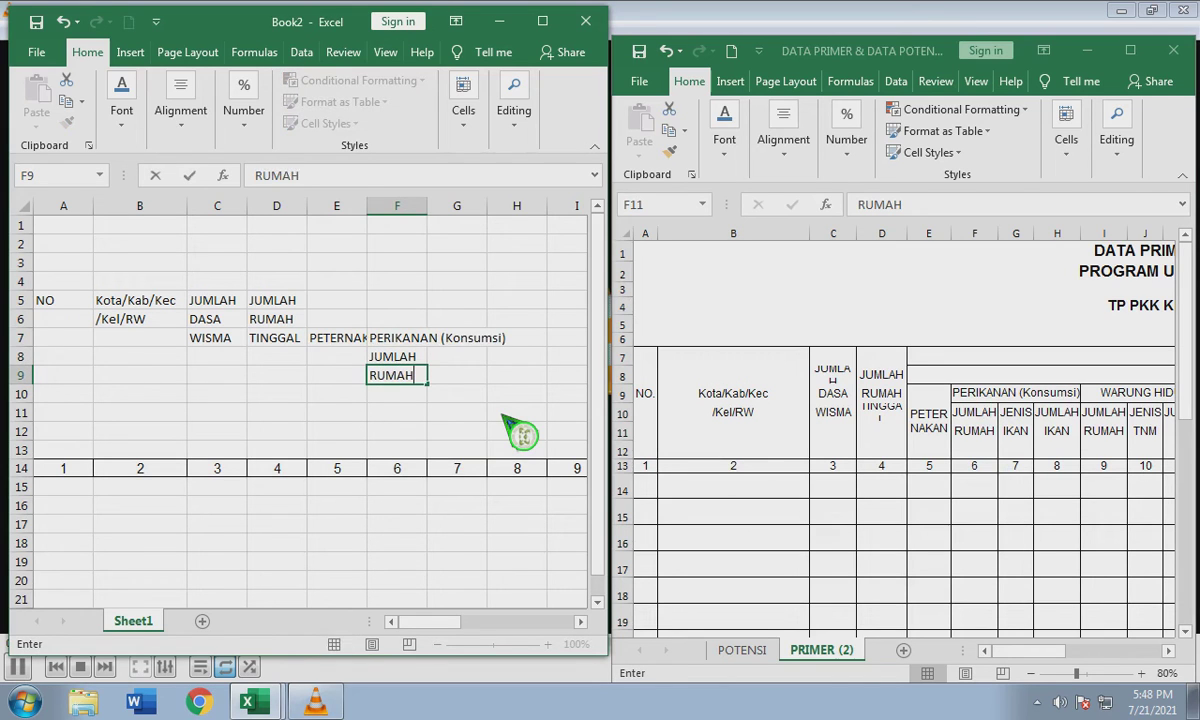
key("Tab")
Enter the second PERIKANAN subheading in G8:G9 as JENIS and IKAN, one word per cell.
key("Up")
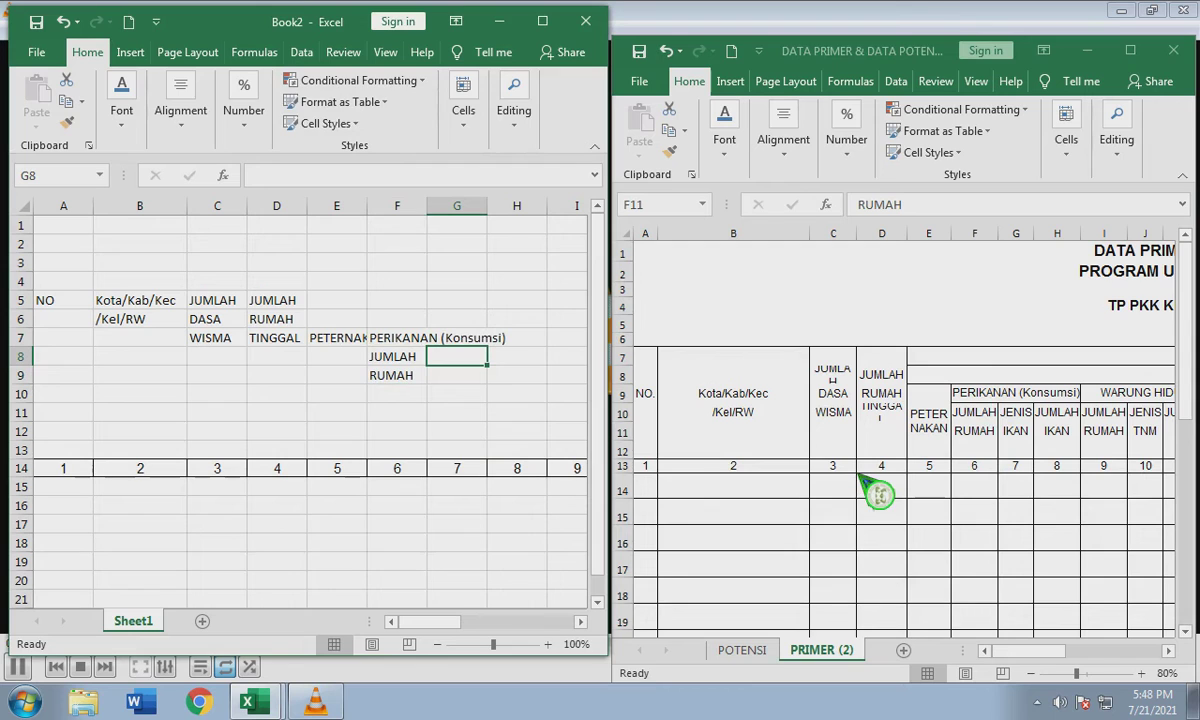
type("JENIS")
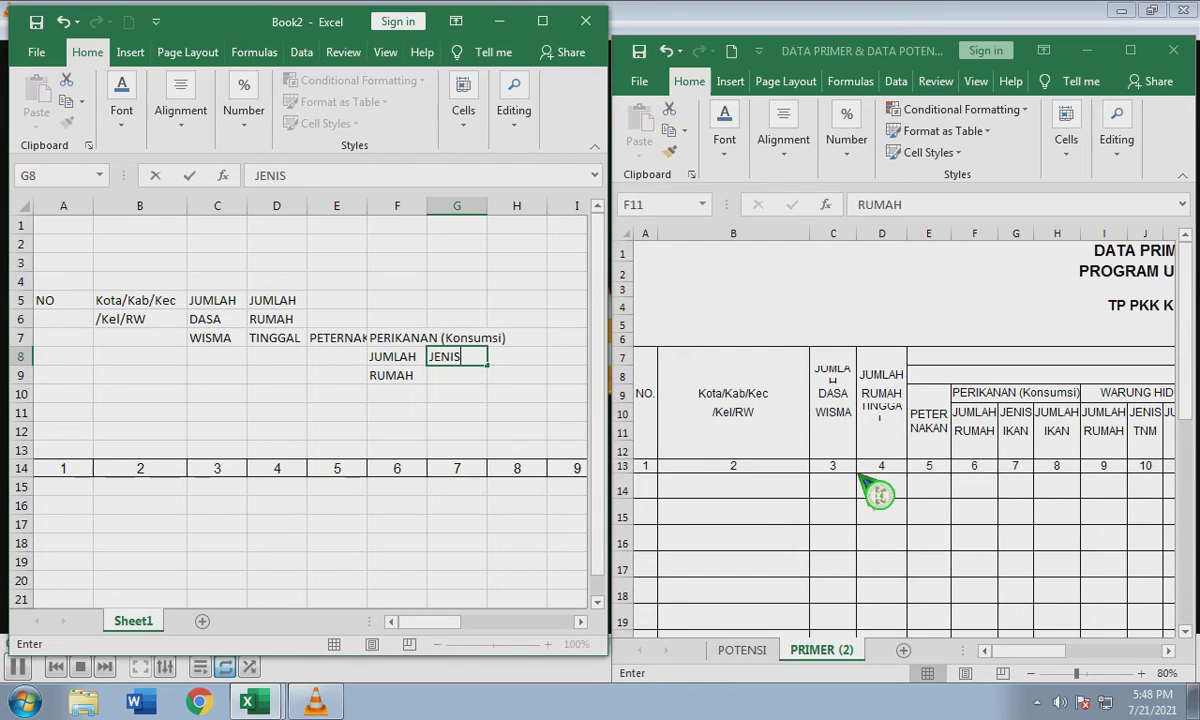
key("Return")
type("IKAN")
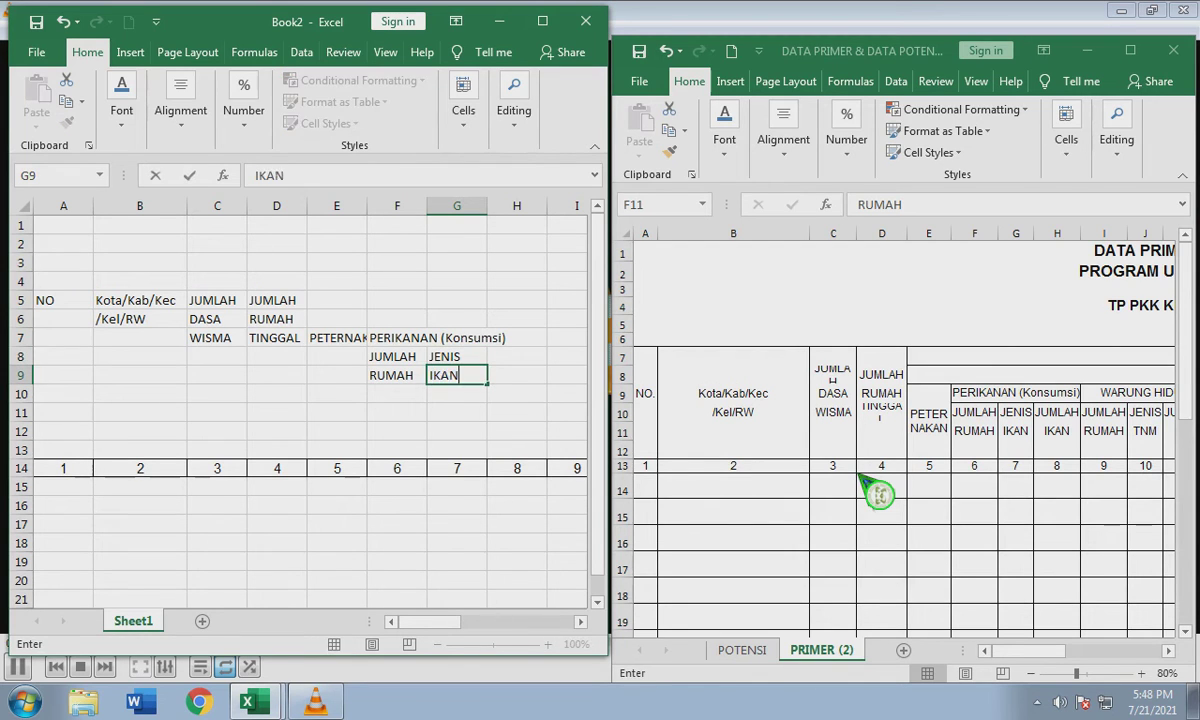
key("Tab")
Enter the third PERIKANAN subheading in H8:H9 as JUMLAH and IKAN, one word per cell.
key("Up")
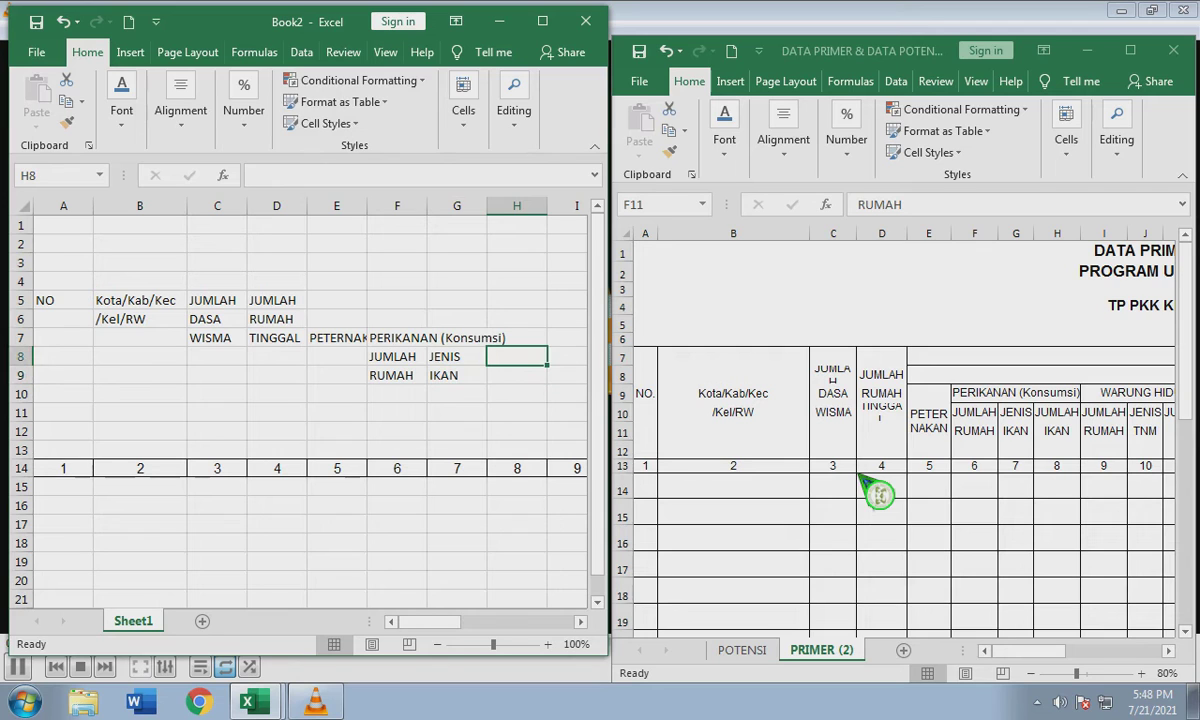
type("JUMLAH")
key("Return")
type("IKAN")
key("Tab")
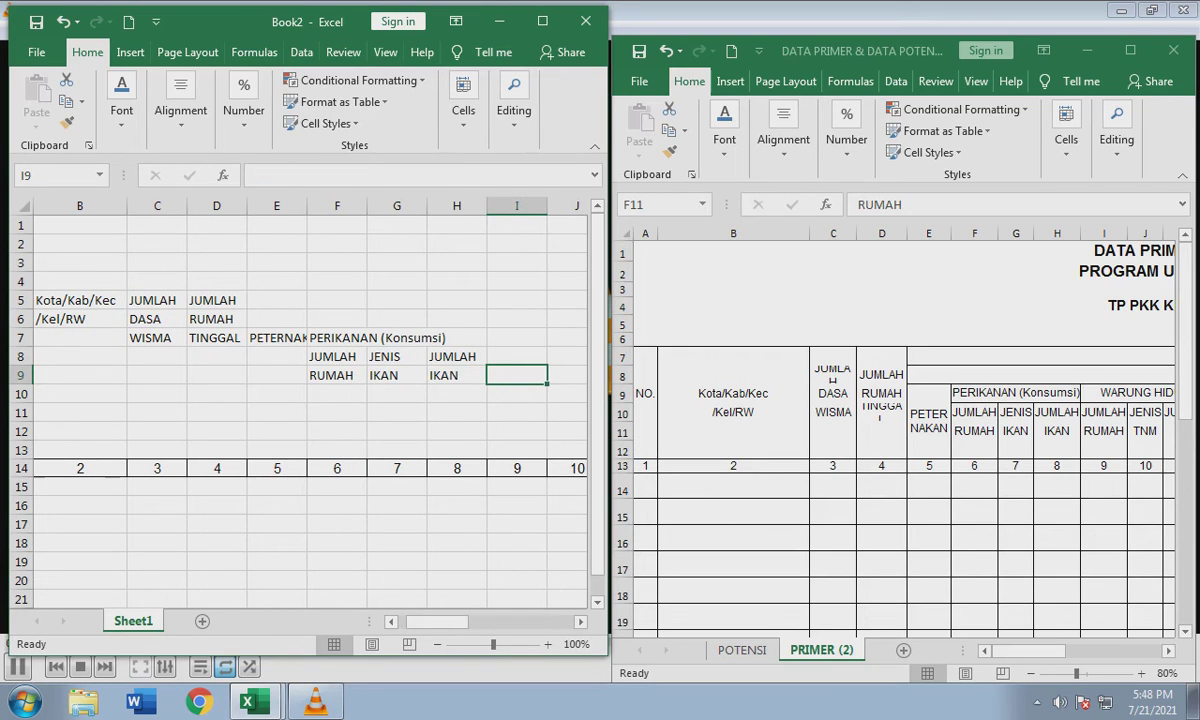
Merge and center the PERIKANAN (Konsumsi) heading across F7:H7.
left_click(323, 341)
left_click_drag(323, 341, 462, 340)
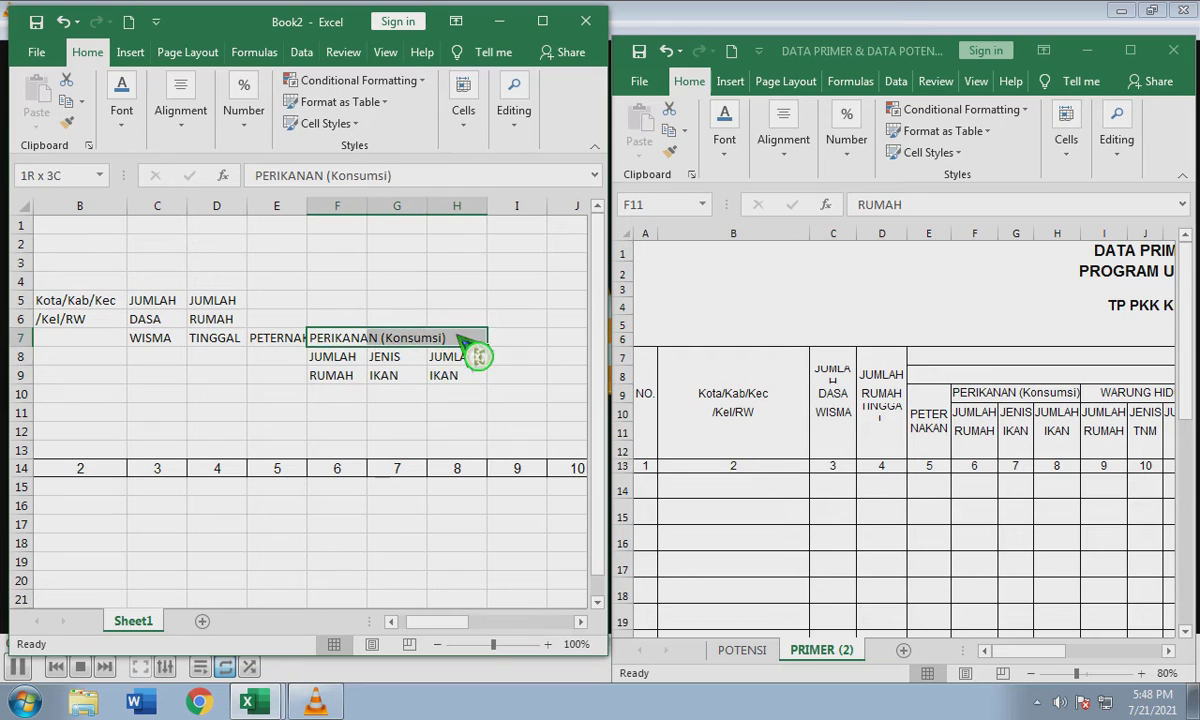
left_click(248, 124)
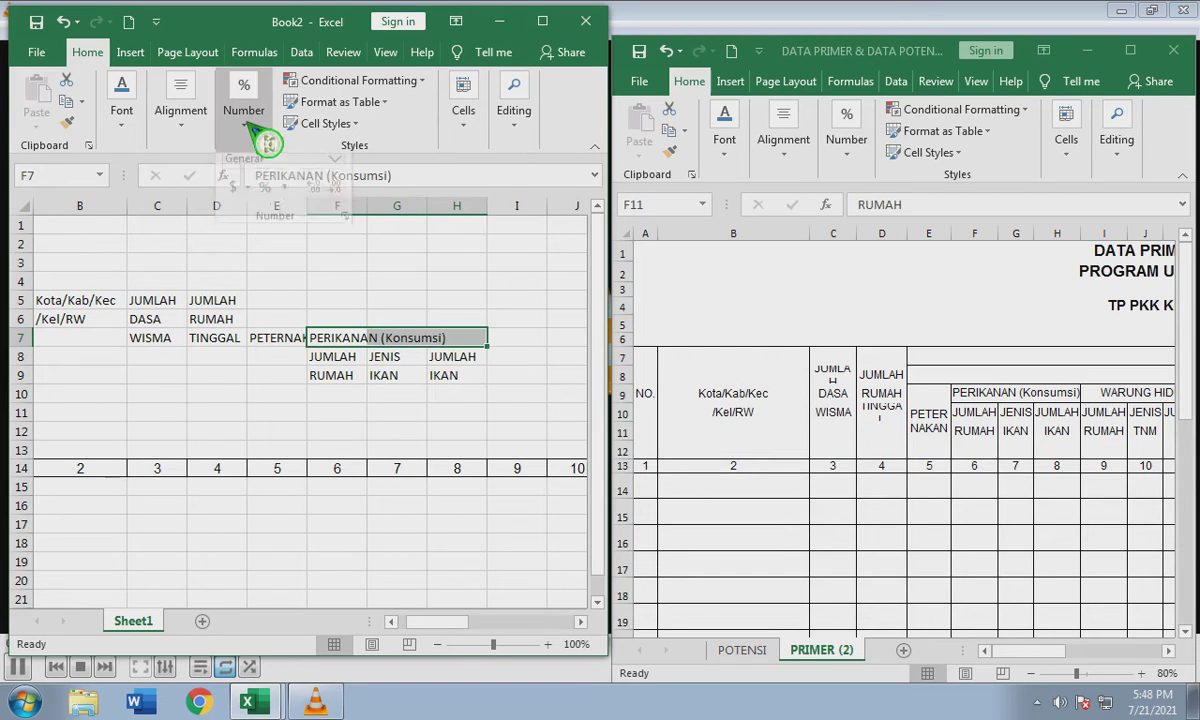
left_click(181, 126)
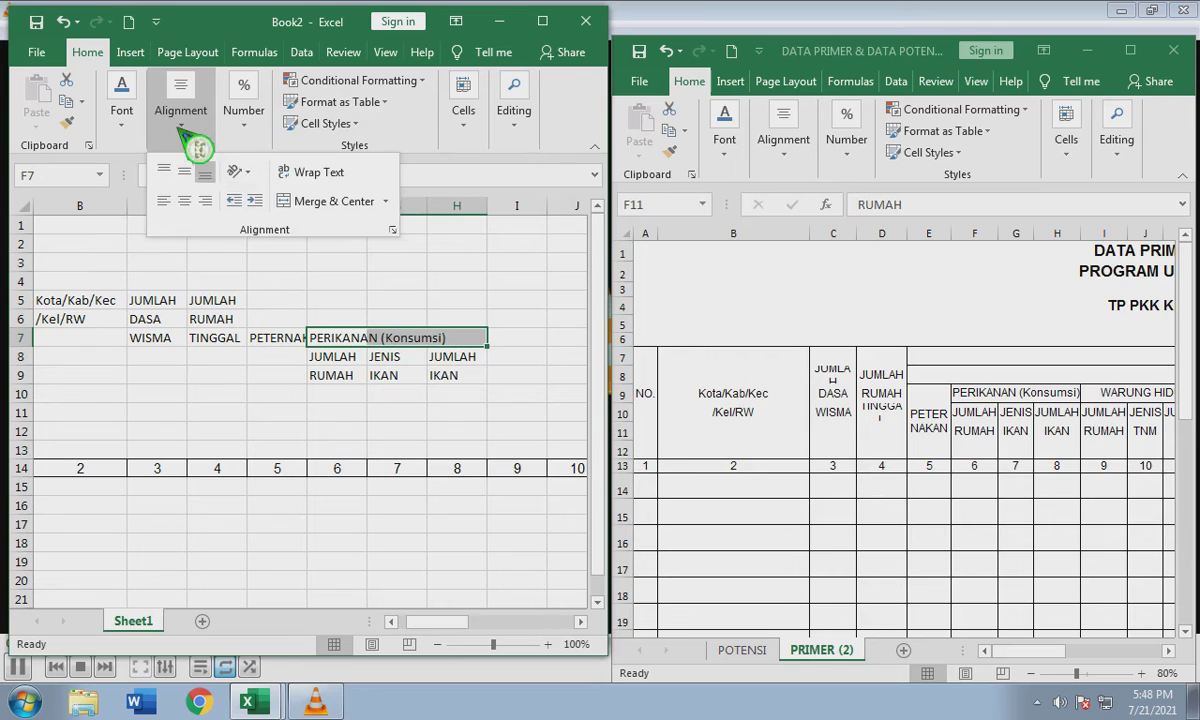
left_click(315, 201)
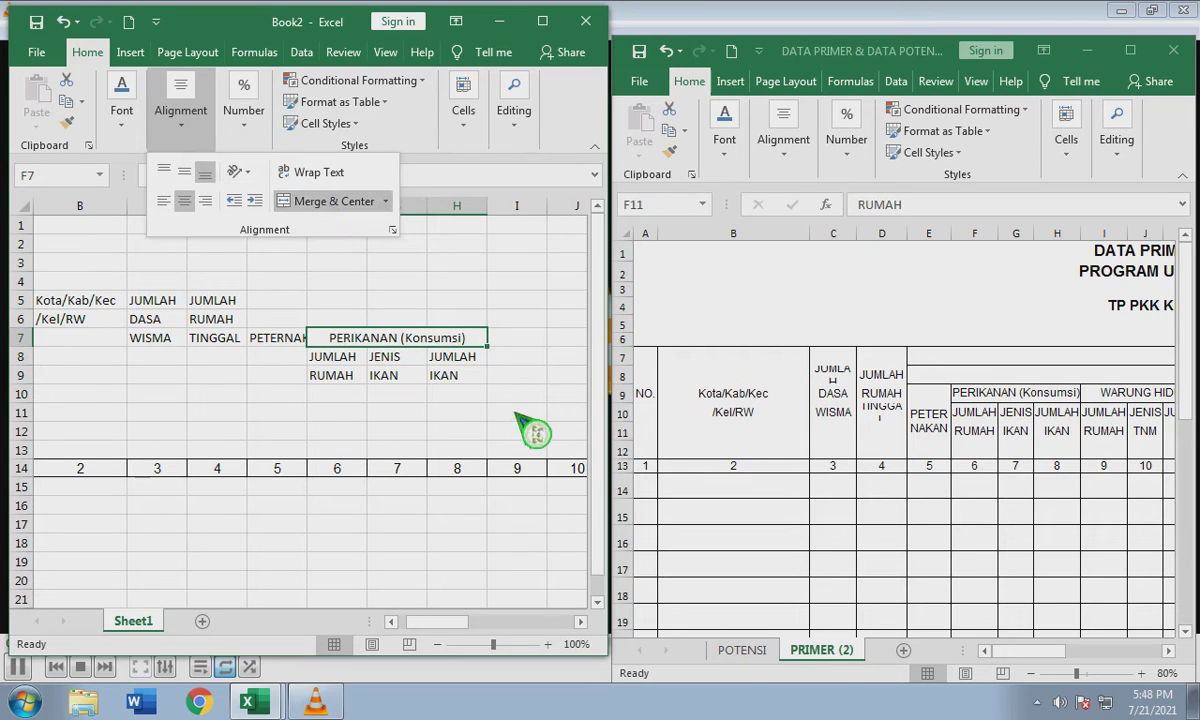
Bring the source table's next header columns into view and enter the group heading WARUNG HIDUP in I7 of Book2.
left_click(528, 366)
left_click(535, 345)
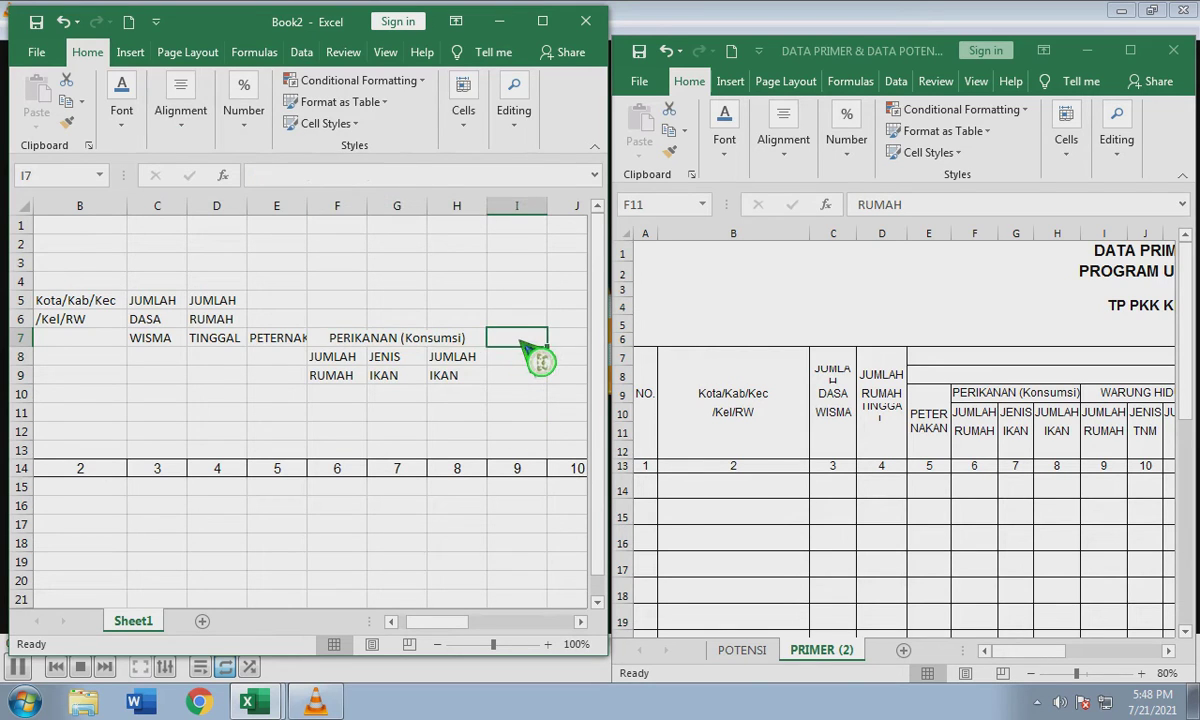
mouse_move(1020, 650)
left_mouse_down()
mouse_move(1046, 676)
mouse_move(1031, 657)
left_mouse_up()
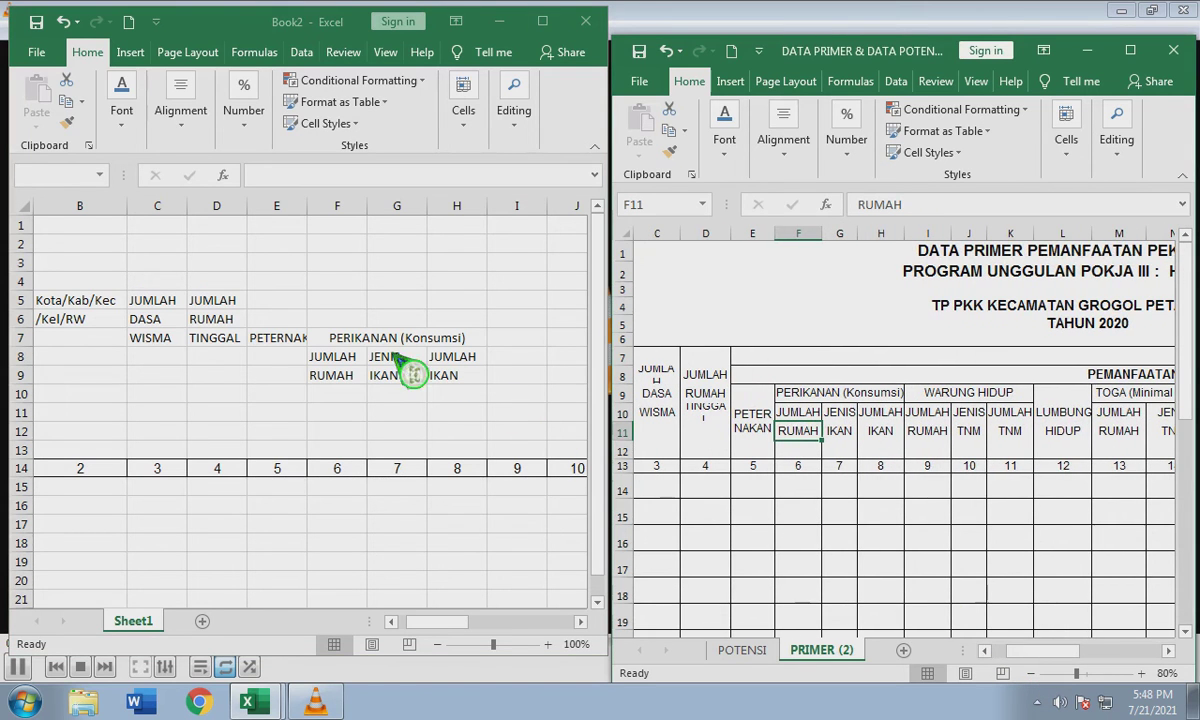
left_click(538, 344)
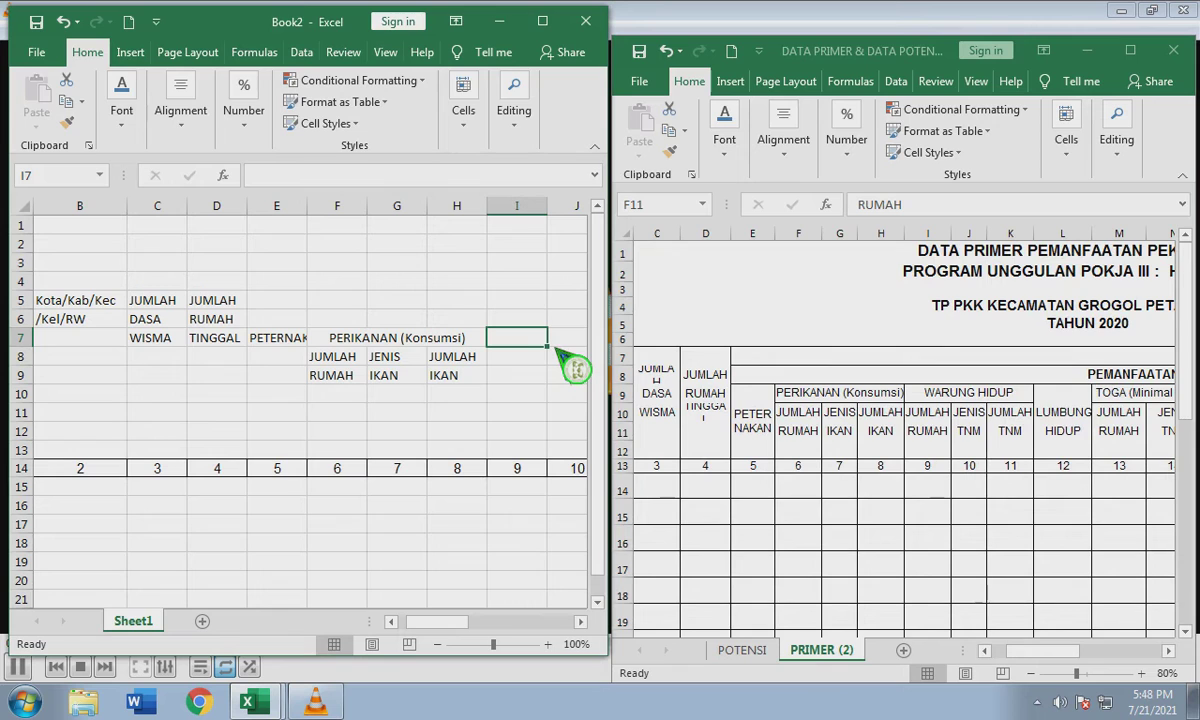
type("WA")
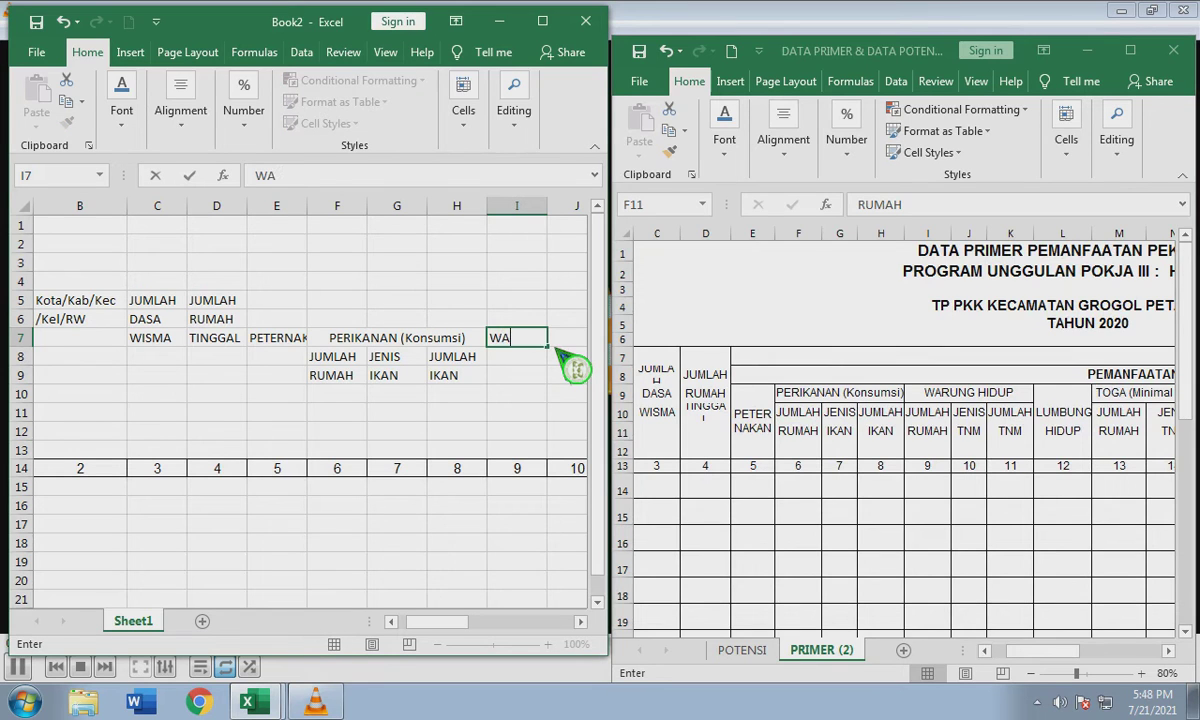
type("RUNG HIDUP")
key("Return")
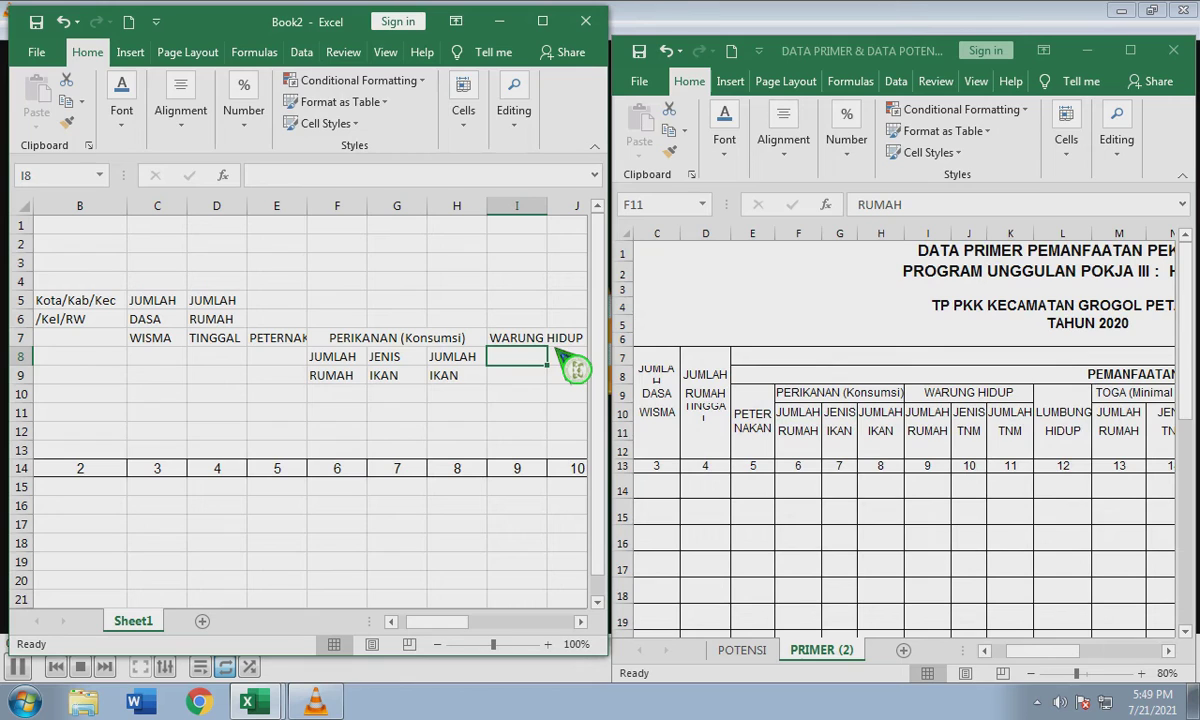
Enter the first WARUNG HIDUP subheading in I8:I9 as JUMLAH and RUMAH, one word per cell.
type("JUMLAH")
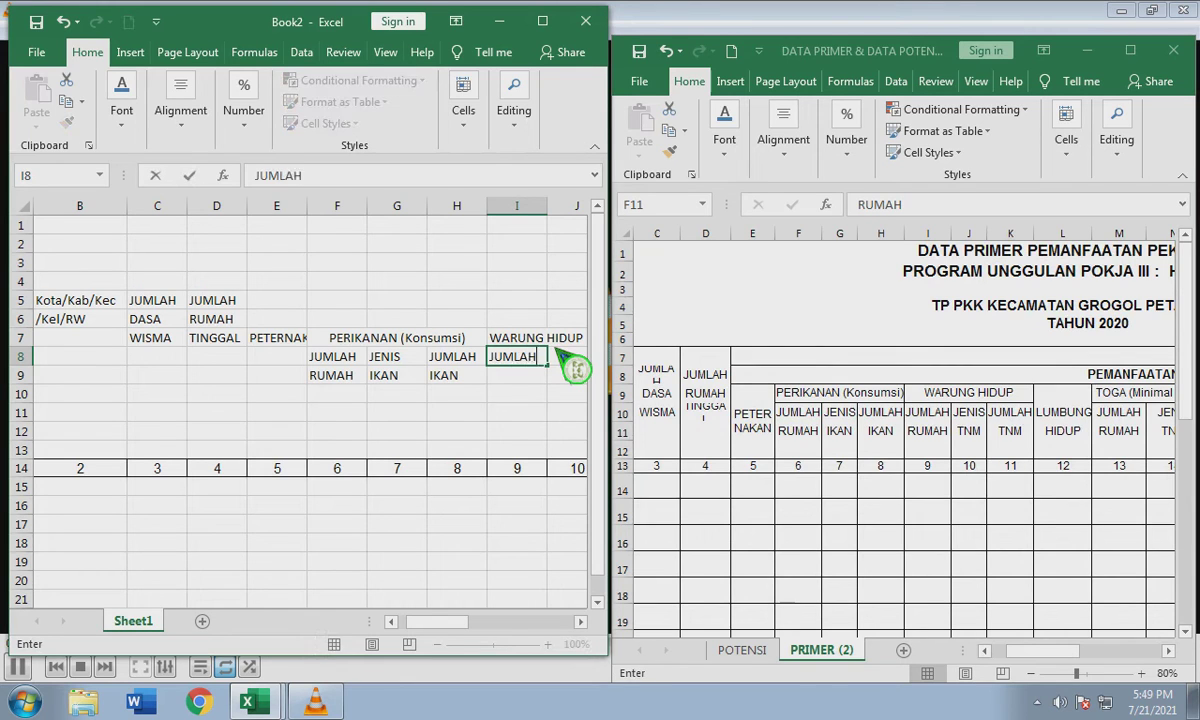
key("Return")
type("RUMAH")
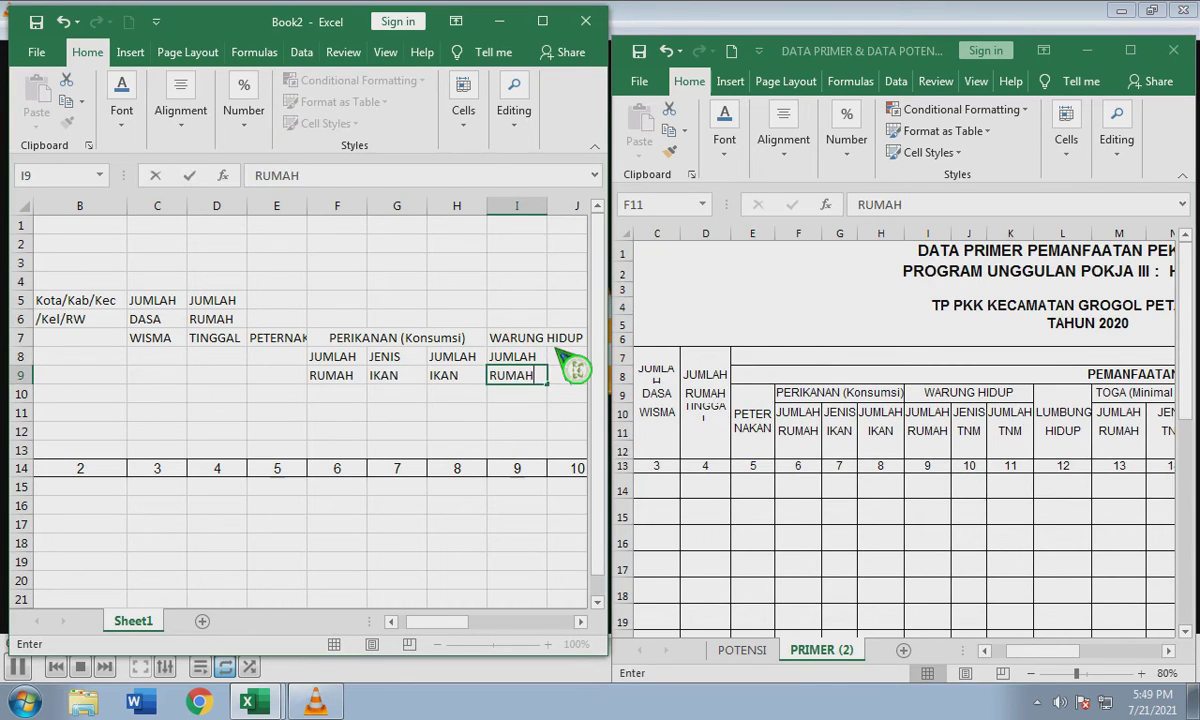
key("Tab")
key("Up")
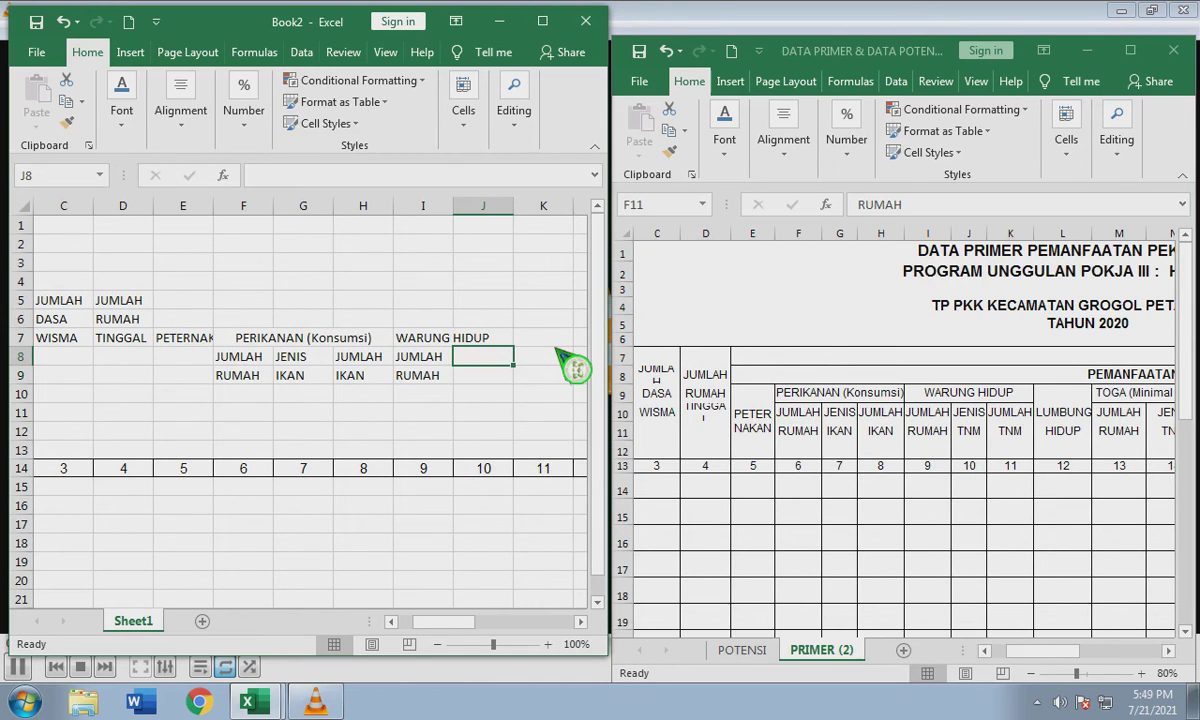
type("JENIS TNM")
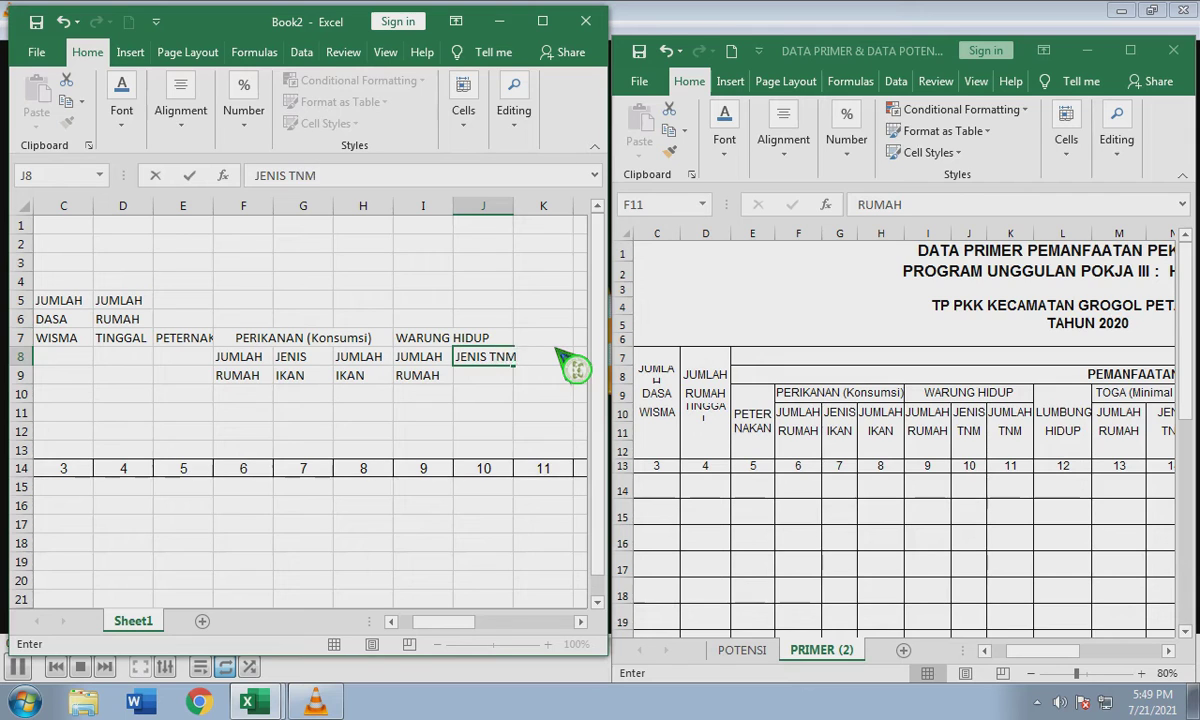
key("Return")
key("Up")
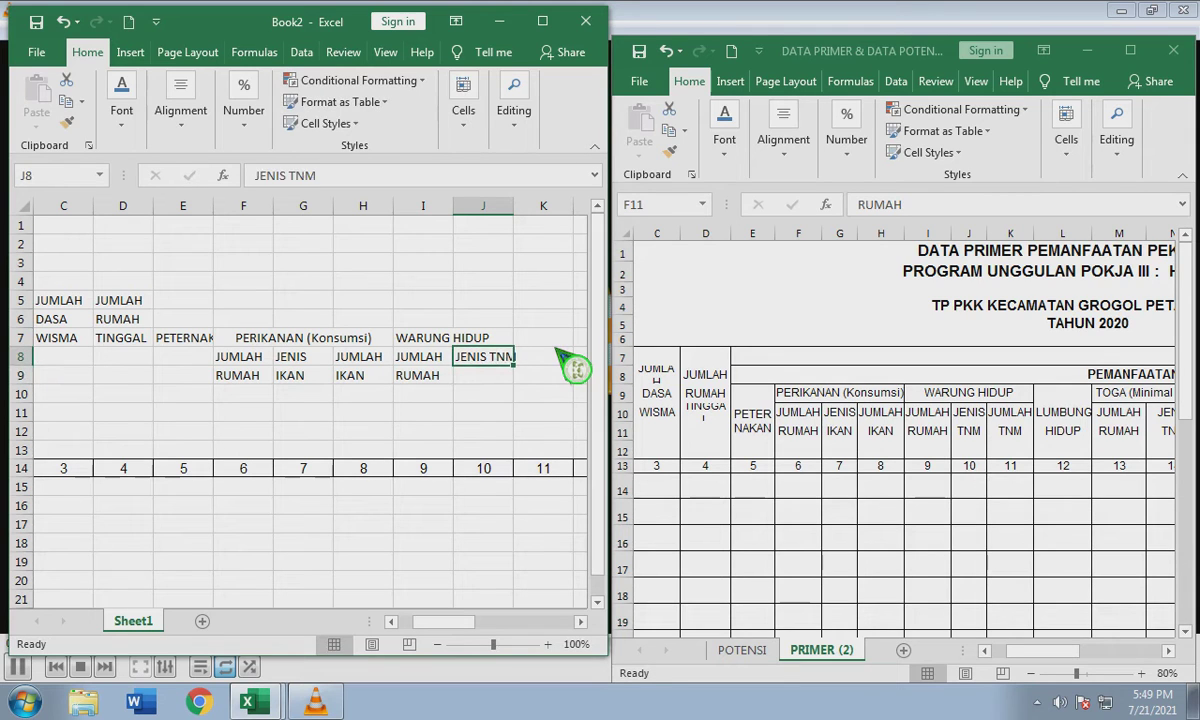
Enter the second WARUNG HIDUP subheading in J8:J9 as JENIS and TNM, one word per cell.
type("JENIS")
key("Return")
type("TNM")
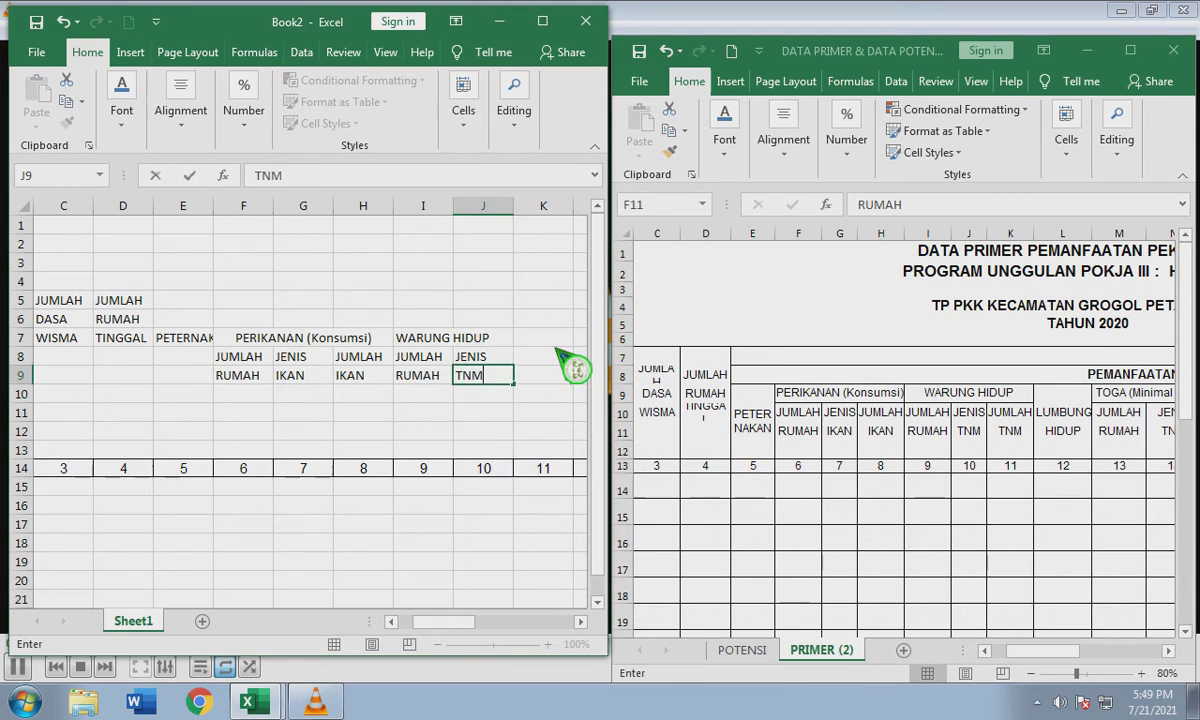
key("Tab")
Enter the third WARUNG HIDUP subheading in K8:K9 as JUMLAH and TNM, one word per cell.
key("Up")
type("JUMLAH")
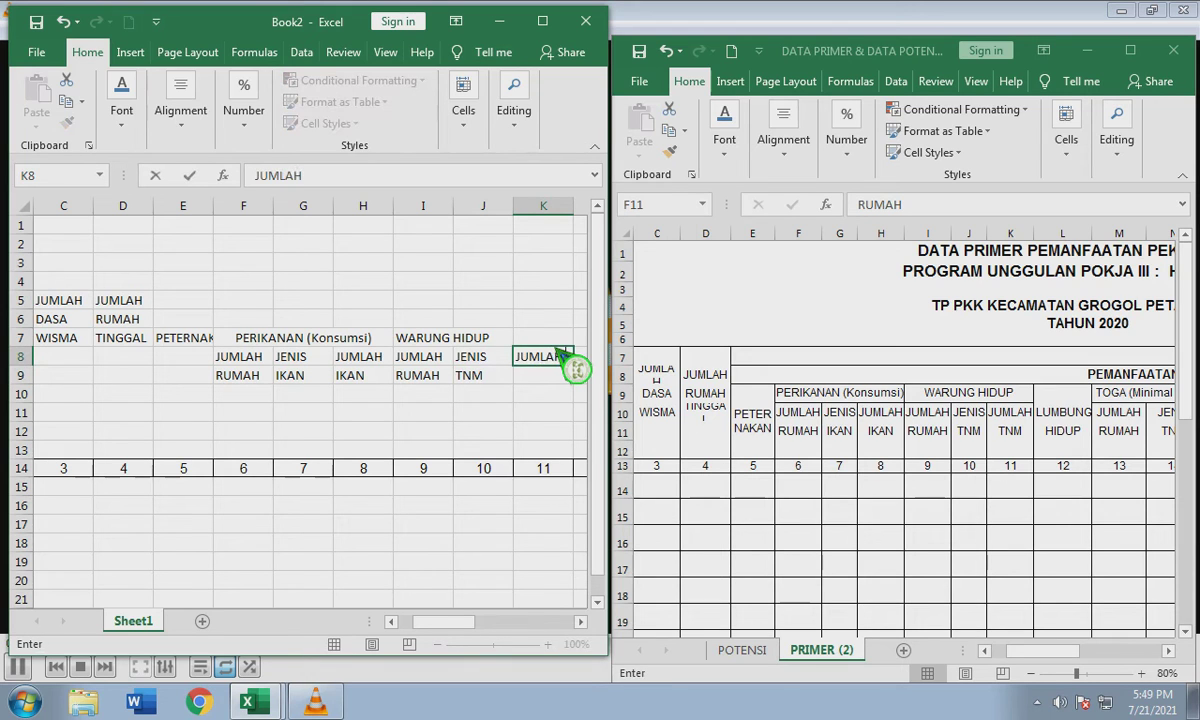
key("Return")
type("TNM")
key("Tab")
Merge and center the WARUNG HIDUP heading across I7:K7.
key("Up")
key("Up")
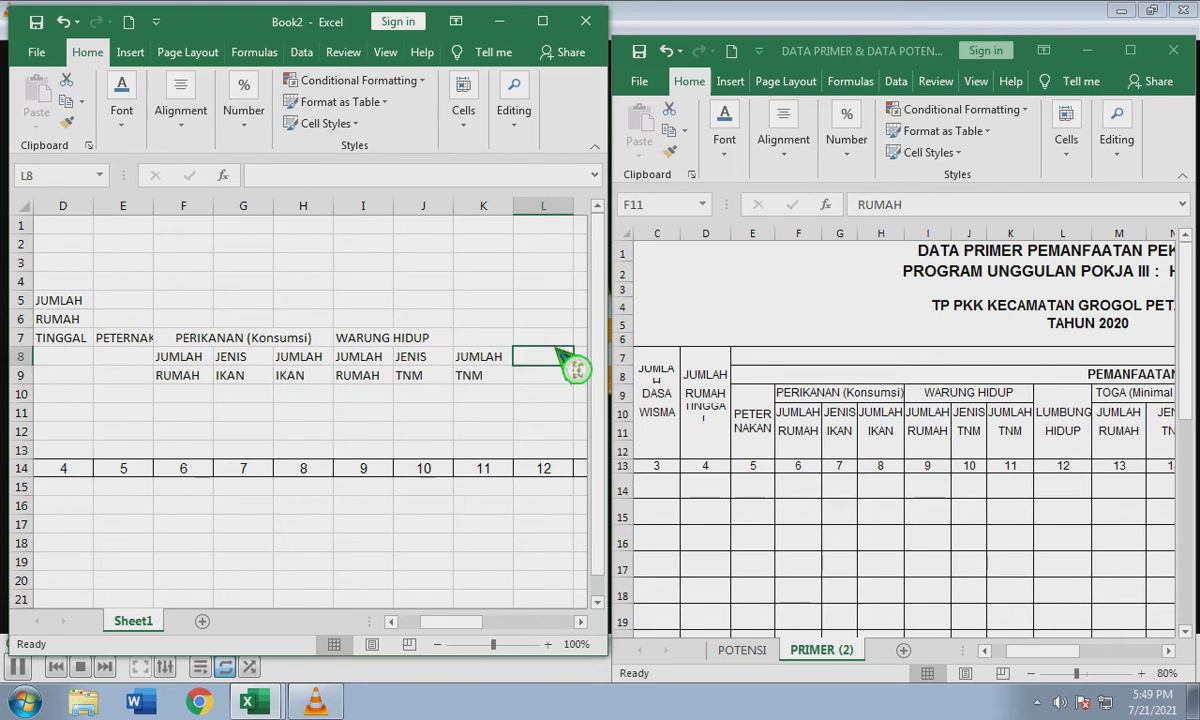
key("Left")
key("shift+Left")
key("shift+Left")
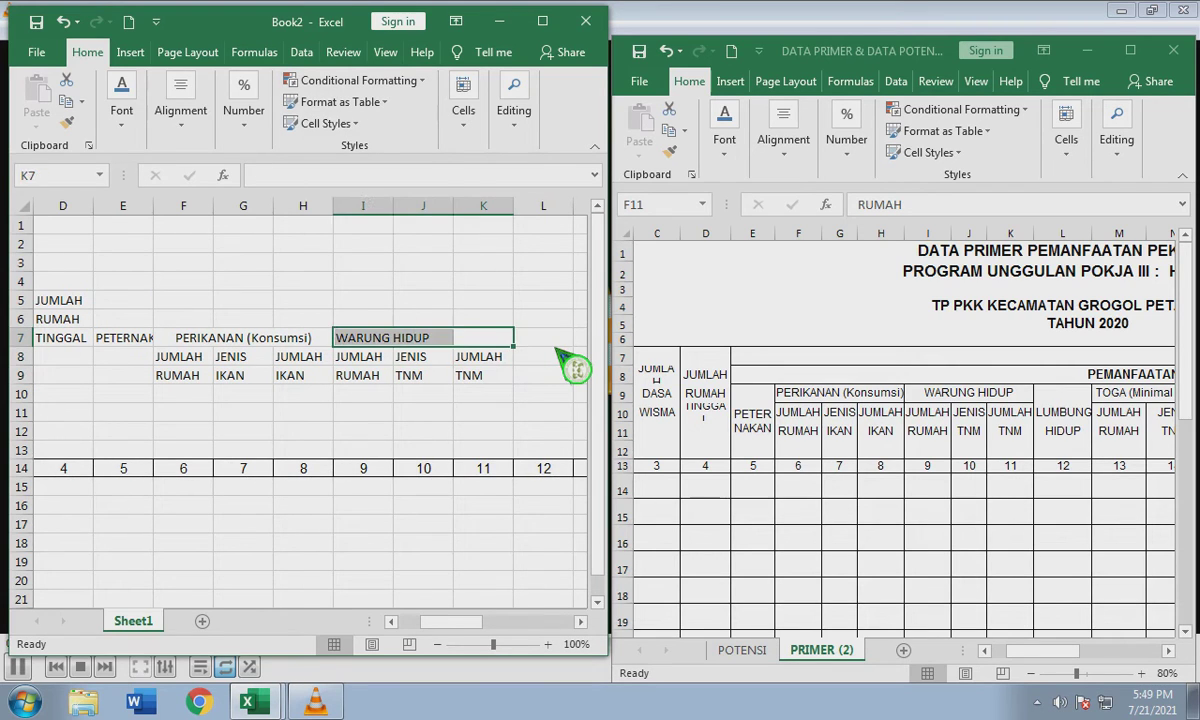
left_click(180, 110)
left_click(326, 201)
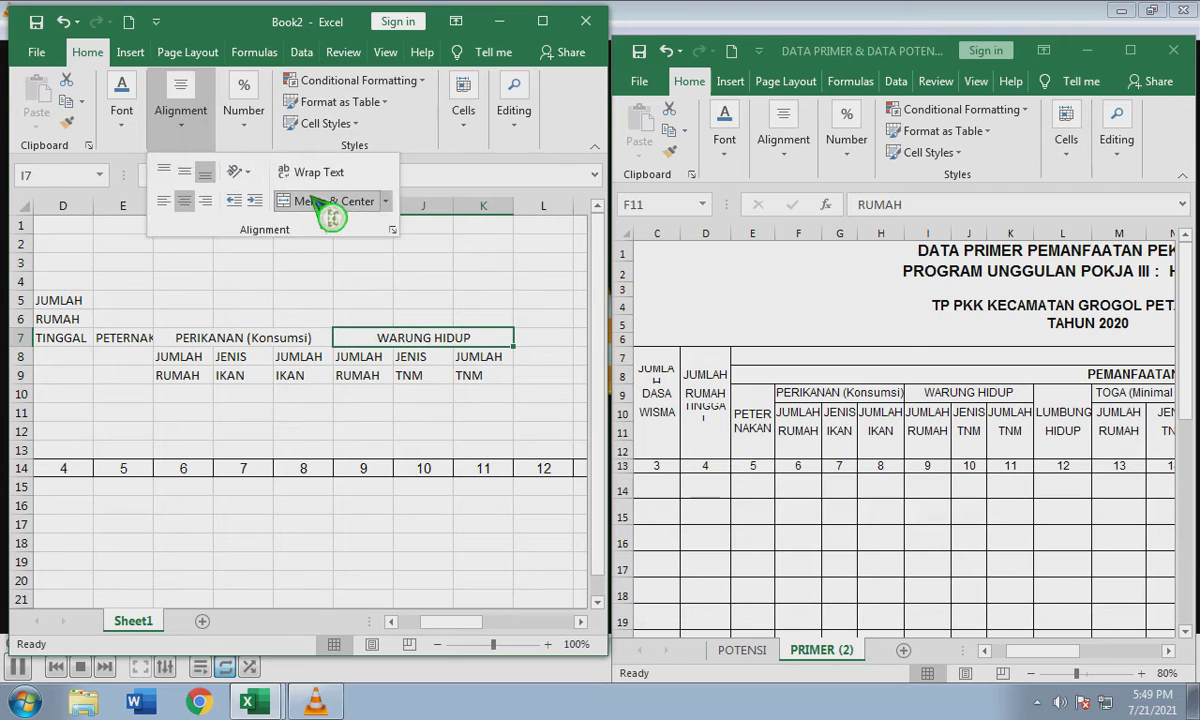
Enter the LUMBUNG HIDUP heading in L8:L9, one word per cell, matching the reference table.
left_click(550, 340)
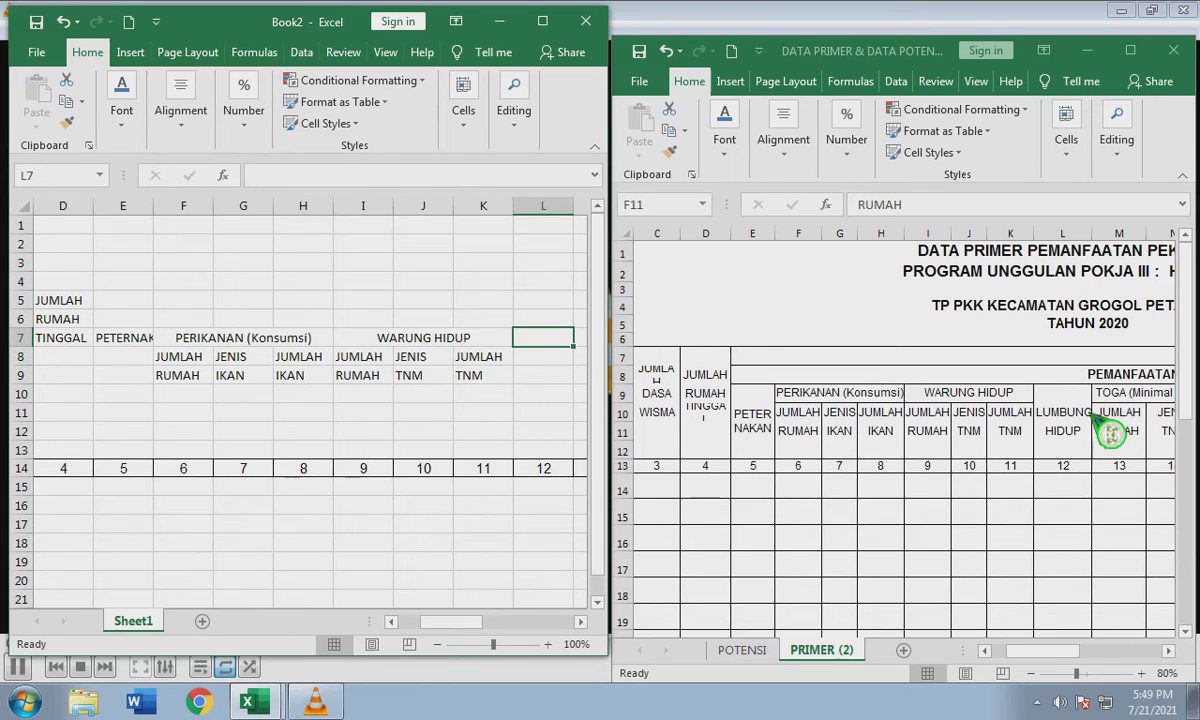
left_click(1058, 414)
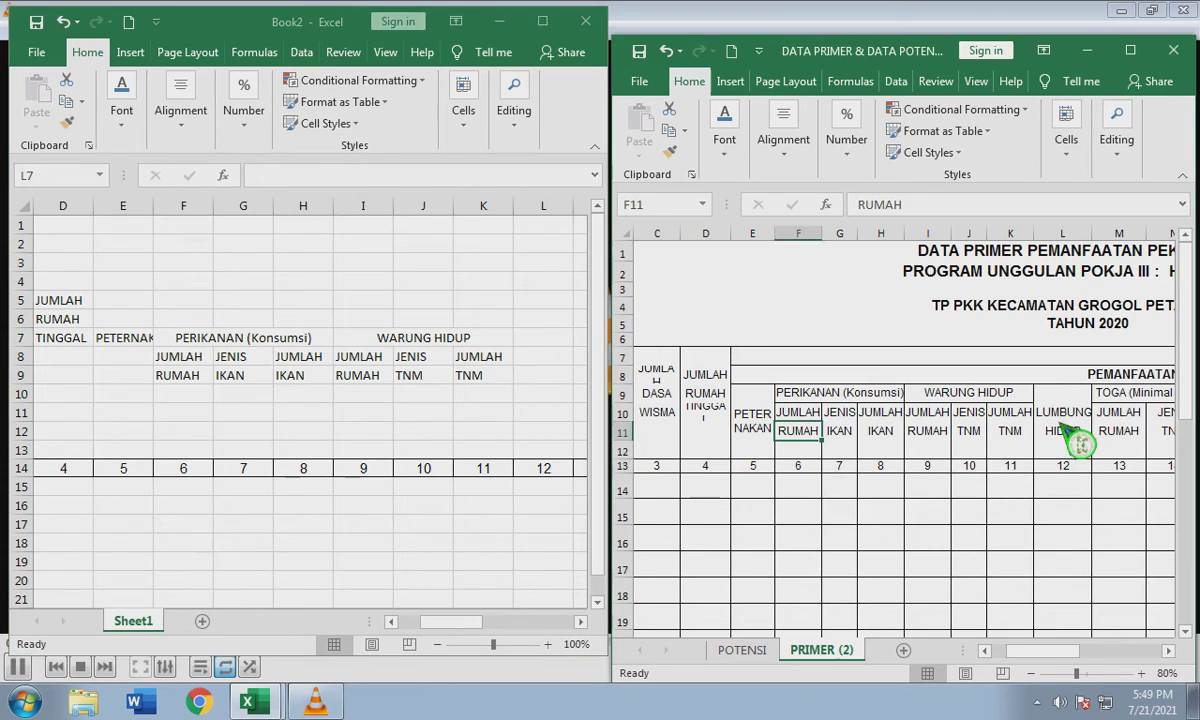
left_click(548, 360)
left_click(557, 362)
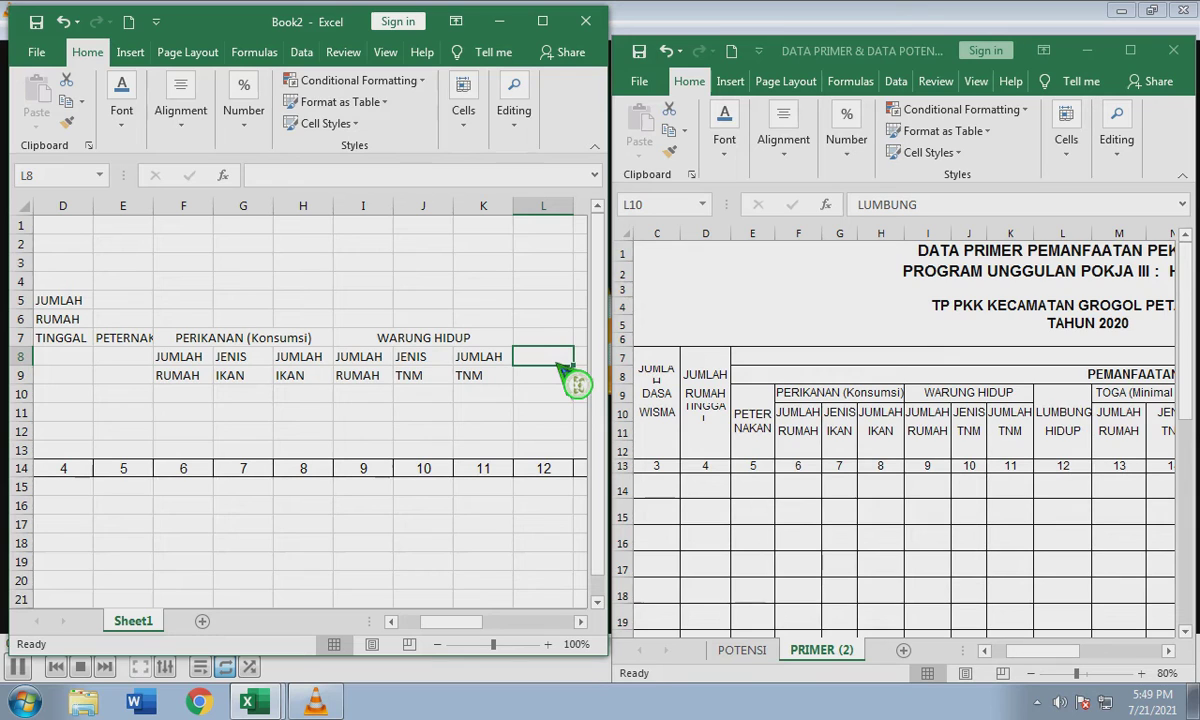
type("LUMBUNG")
key("Return")
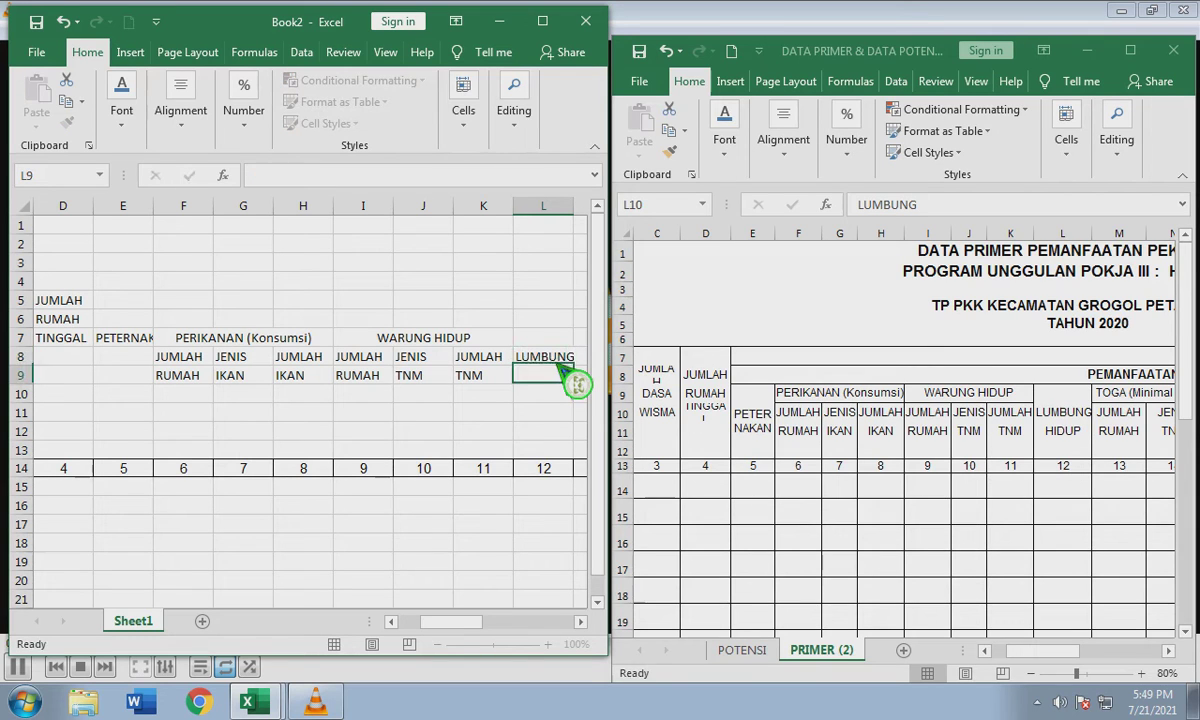
type("HIDUP")
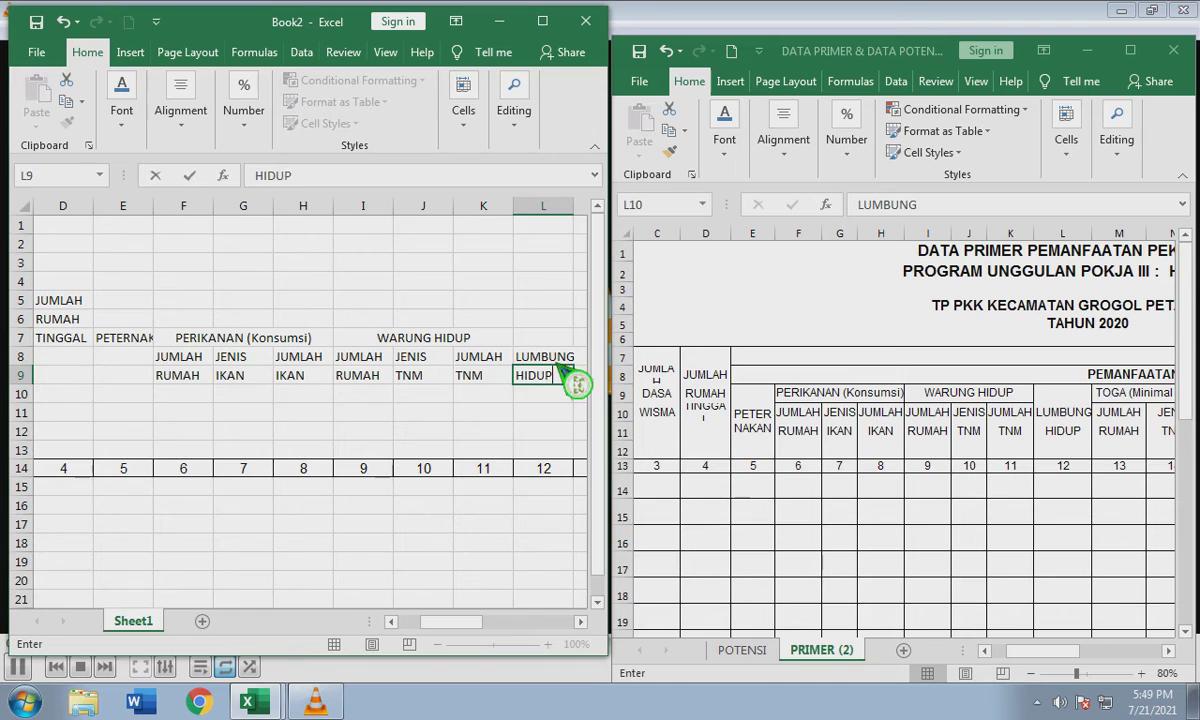
key("Tab")
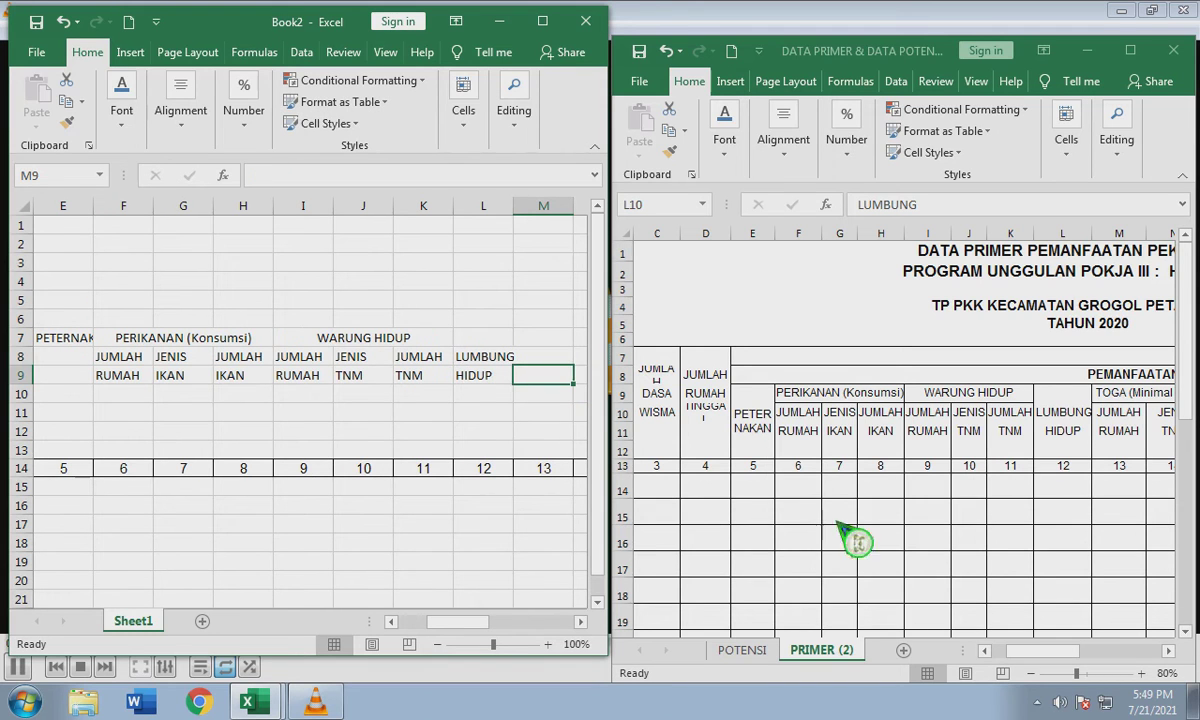
Enter the heading TOGA (minimal 5 jenis/rumah) in M7, following the reference table.
left_click(1167, 651)
left_click(1167, 651)
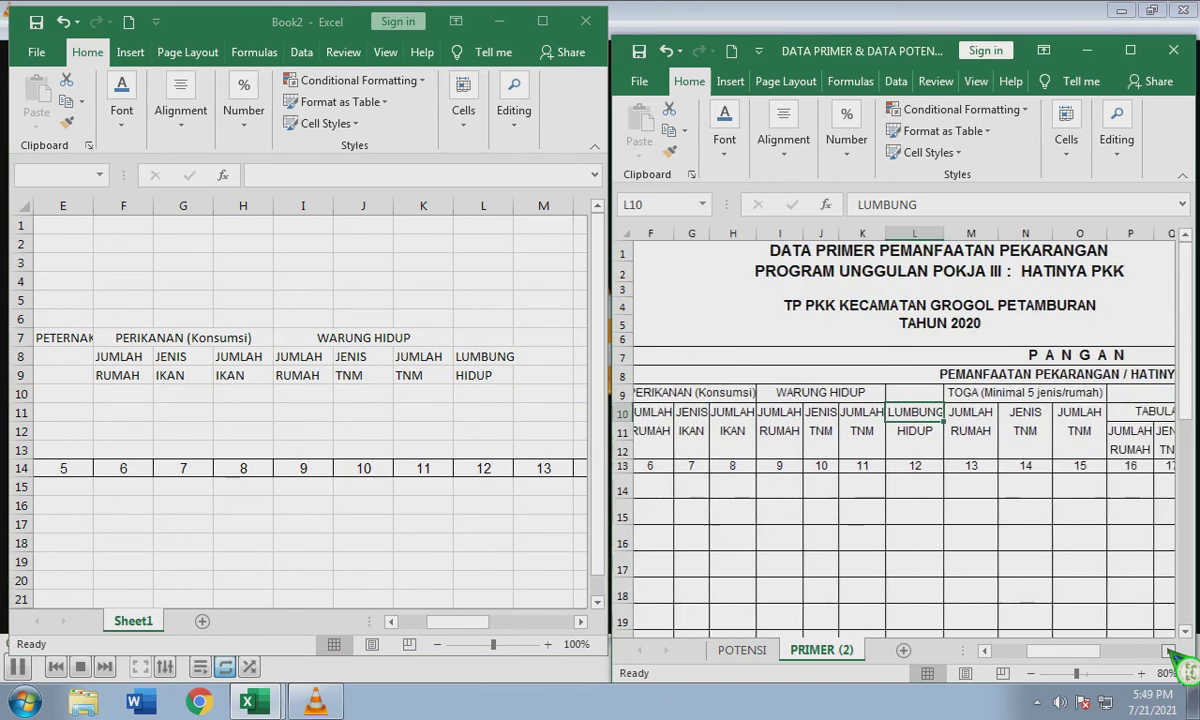
left_click(1167, 651)
left_click(1167, 651)
left_click(1167, 651)
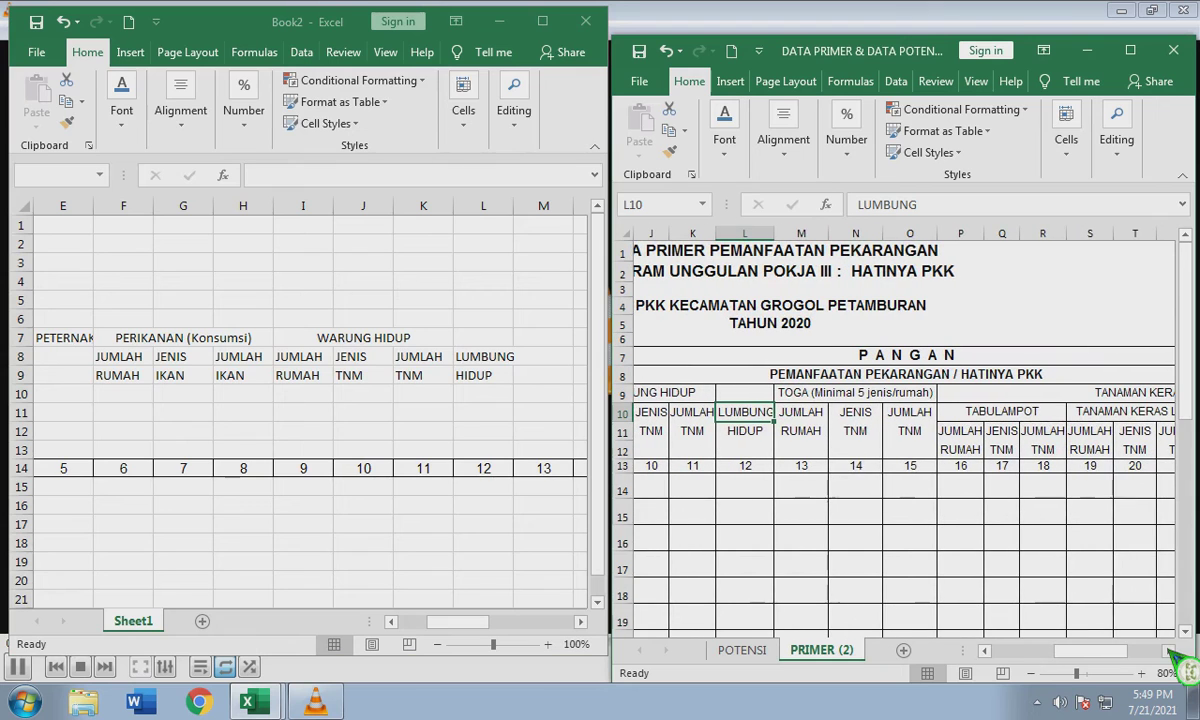
key("Right")
key("alt+Tab")
key("Up")
key("Up")
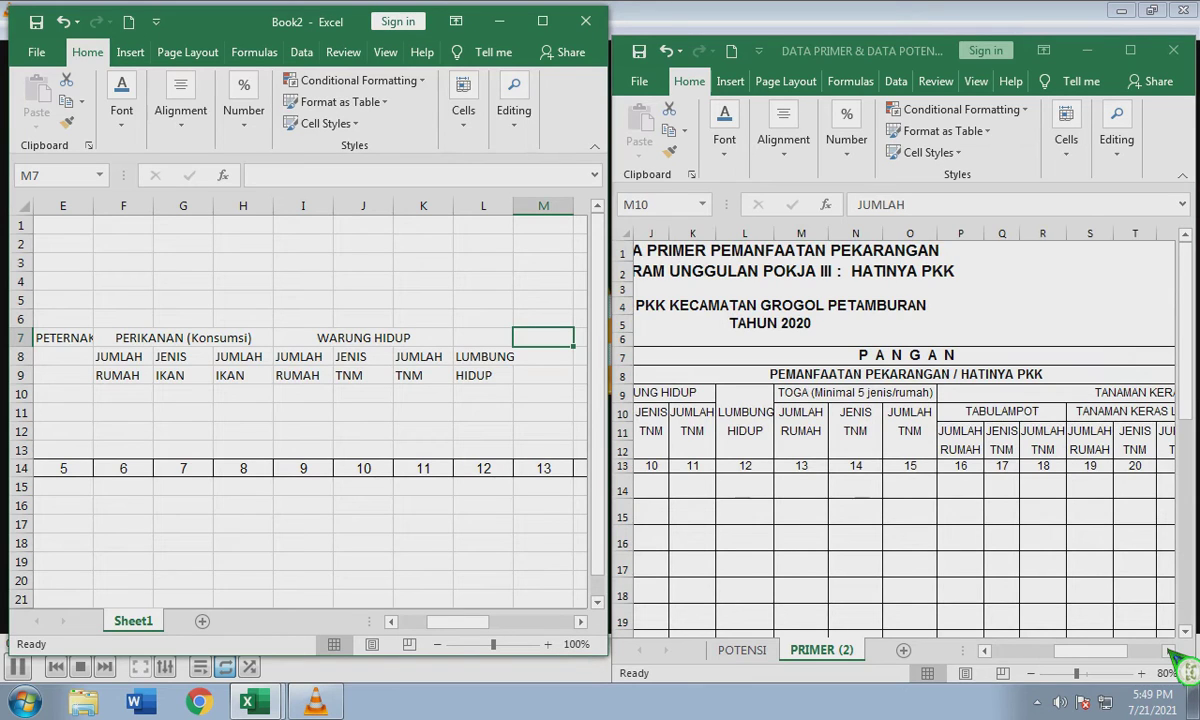
type("T")
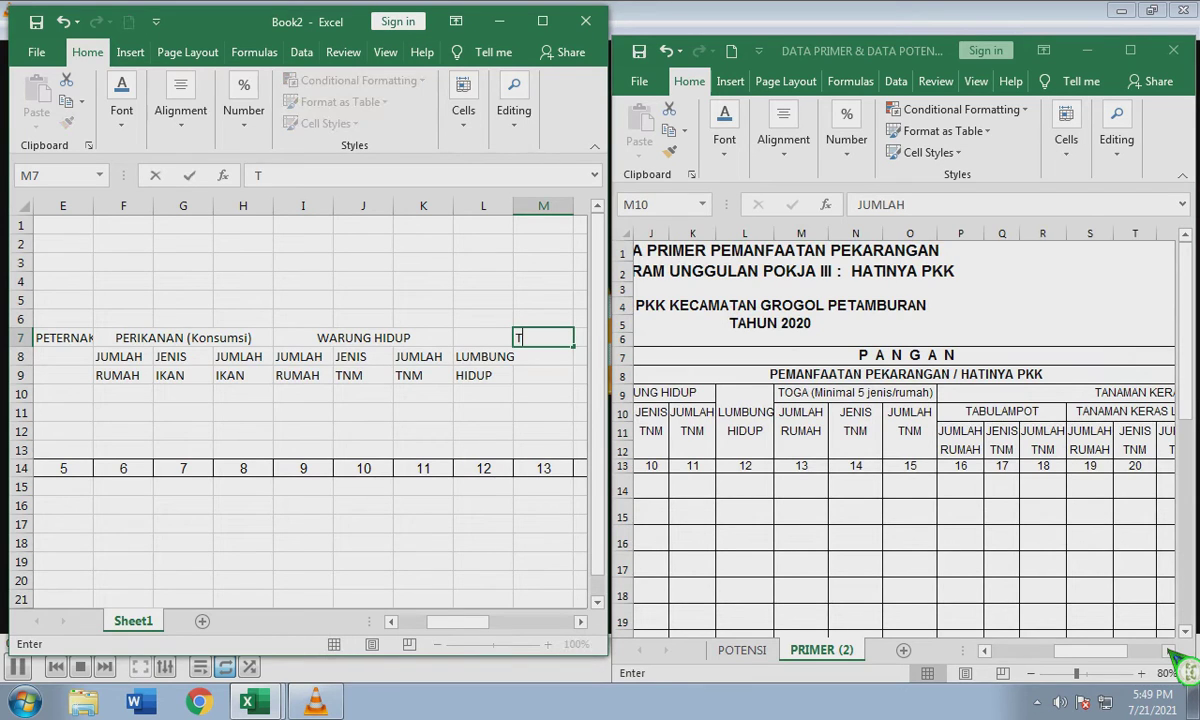
type("OGA (minimal")
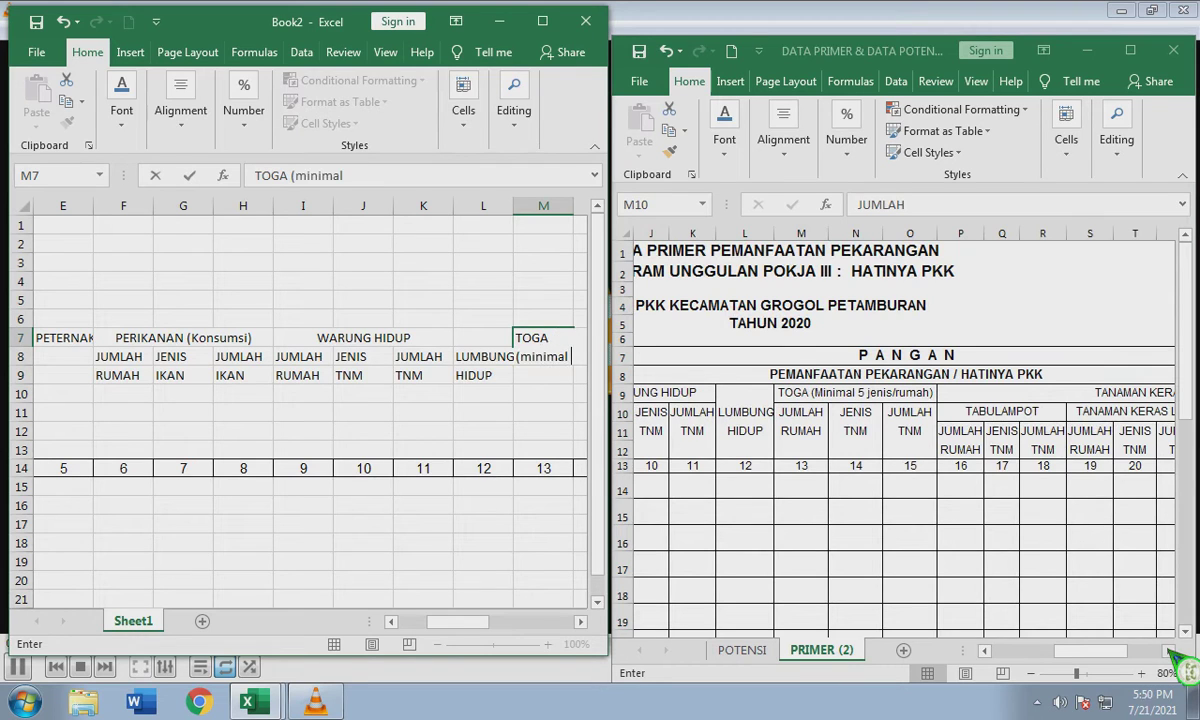
type(" 5 jenis/rumah)")
key("Return")
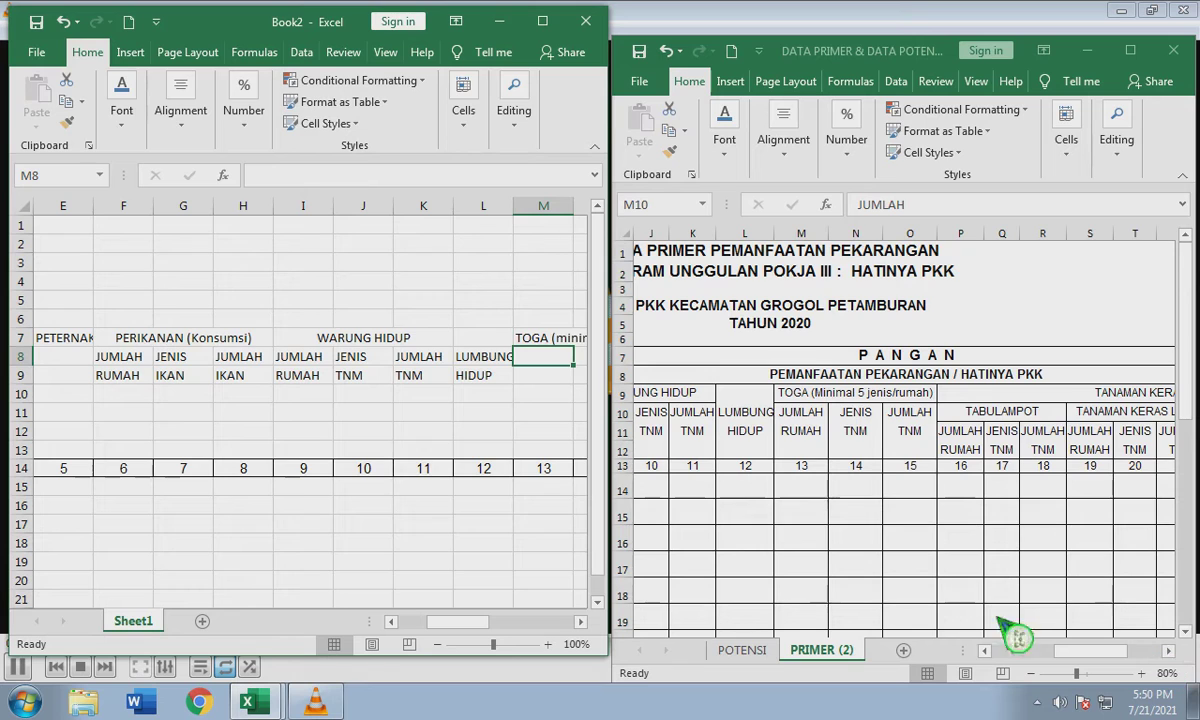
Copy the WARUNG HIDUP subheadings in I8:K9 to M8:O9 under the TOGA heading.
left_click(305, 362)
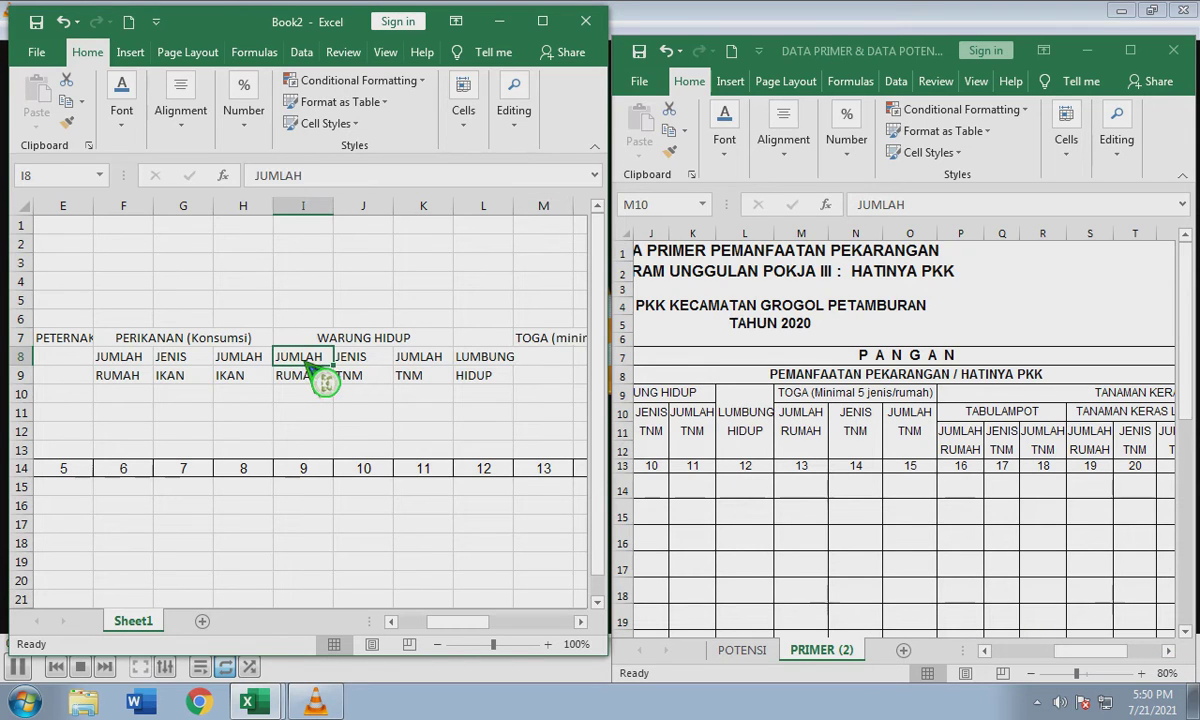
left_click_drag(307, 363, 423, 379)
key("ctrl+c")
left_click(542, 360)
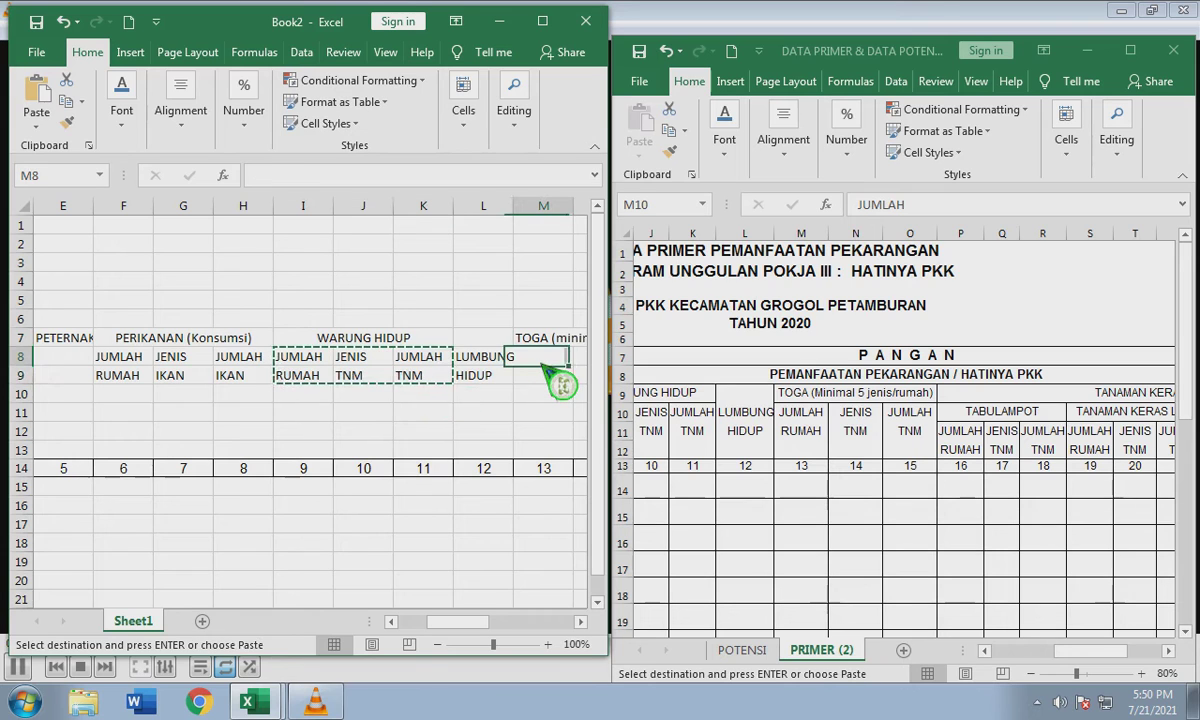
key("ctrl+v")
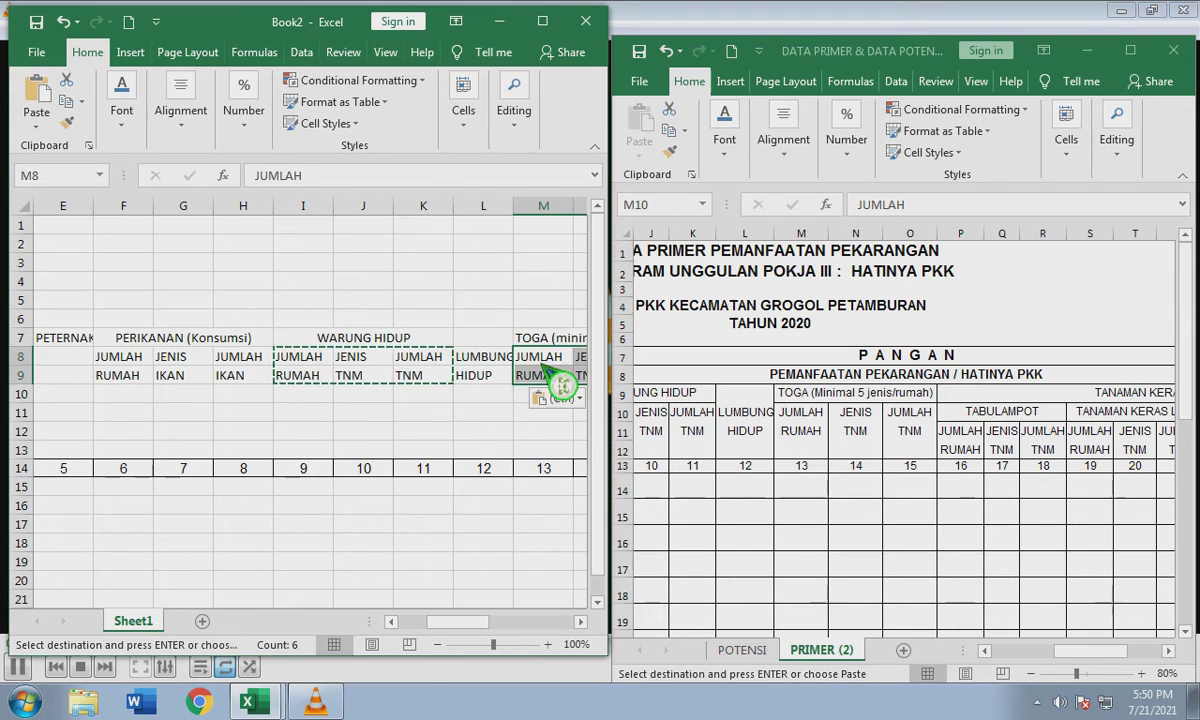
Merge and center the TOGA heading across M7:O7.
left_click(580, 621)
left_click(580, 621)
left_click(580, 621)
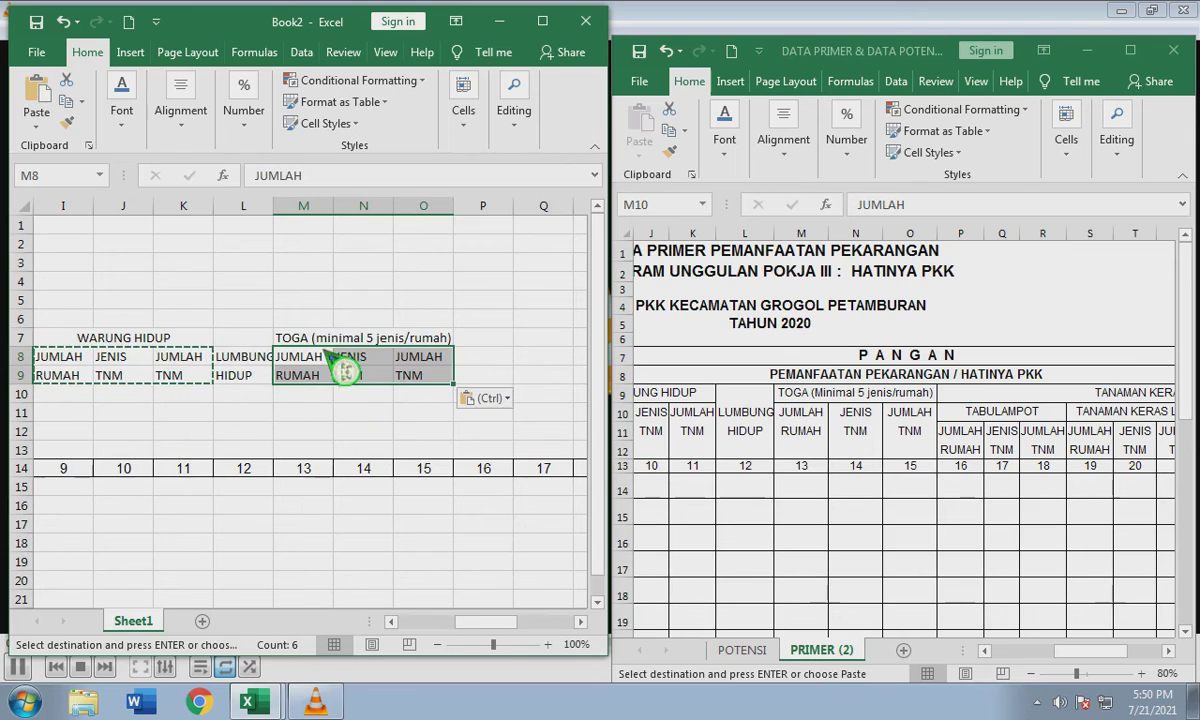
left_click_drag(303, 338, 432, 345)
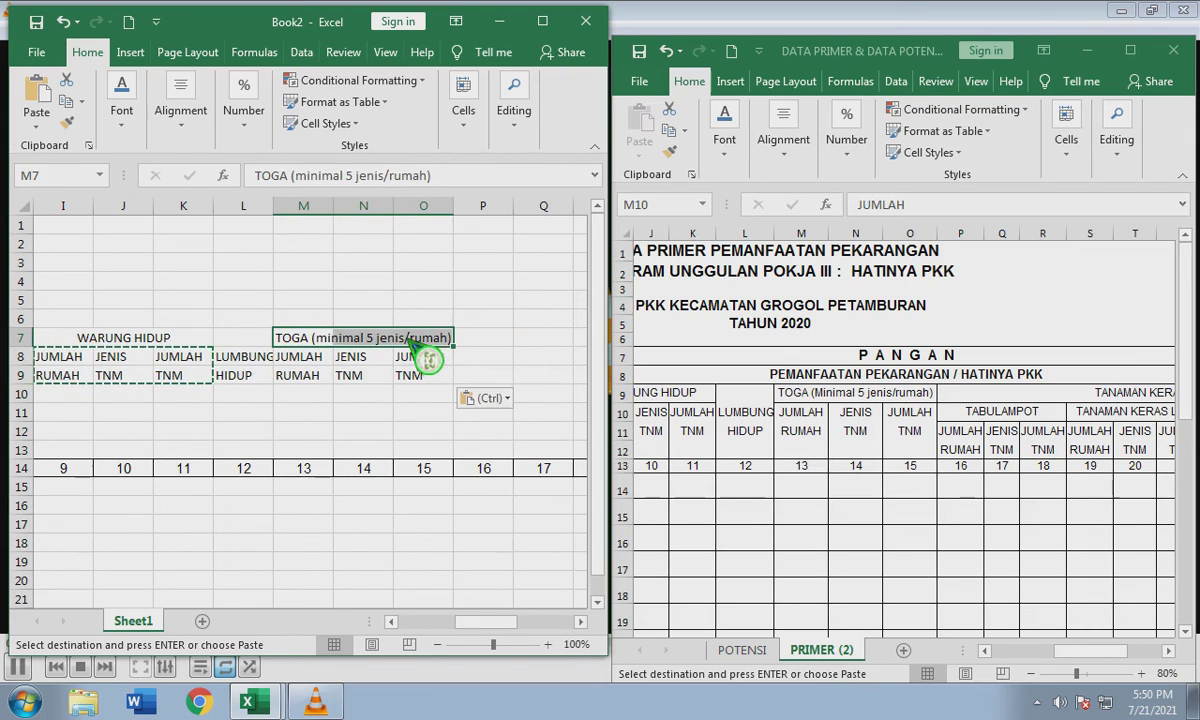
left_click(182, 115)
left_click(322, 201)
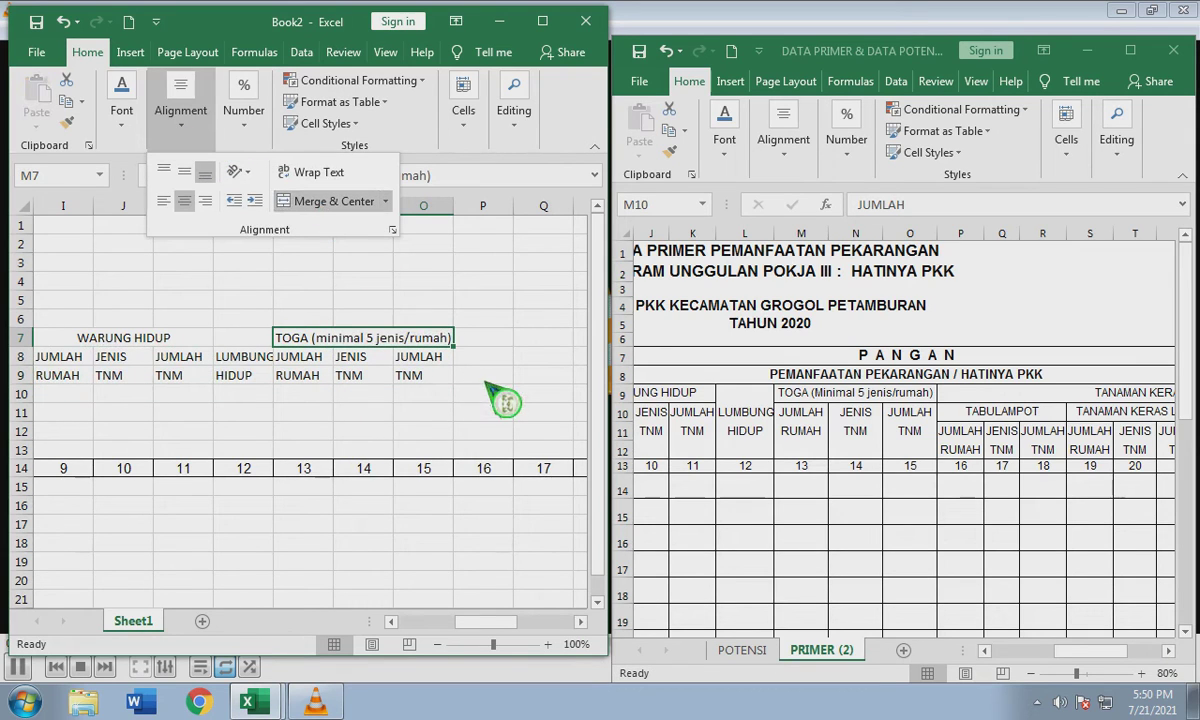
Enter the heading TANAMAN KERAS in P7, following the reference table.
left_click_drag(1064, 657, 1117, 657)
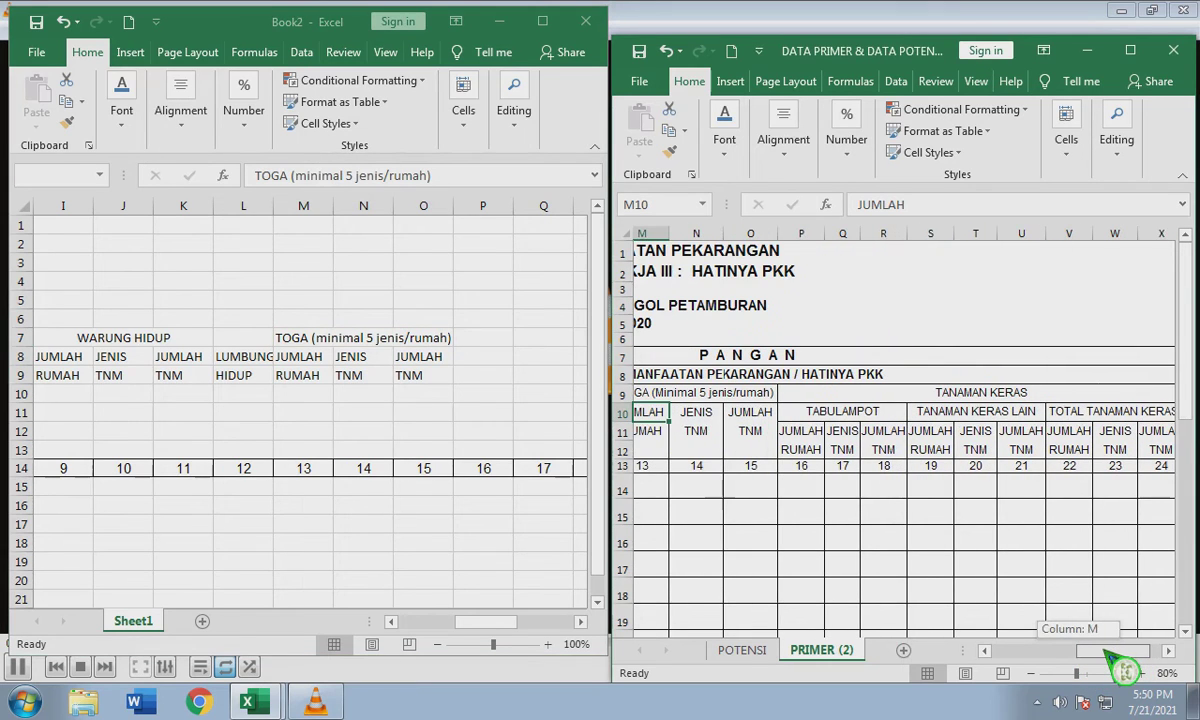
left_click(503, 353)
left_click(503, 353)
left_click(506, 339)
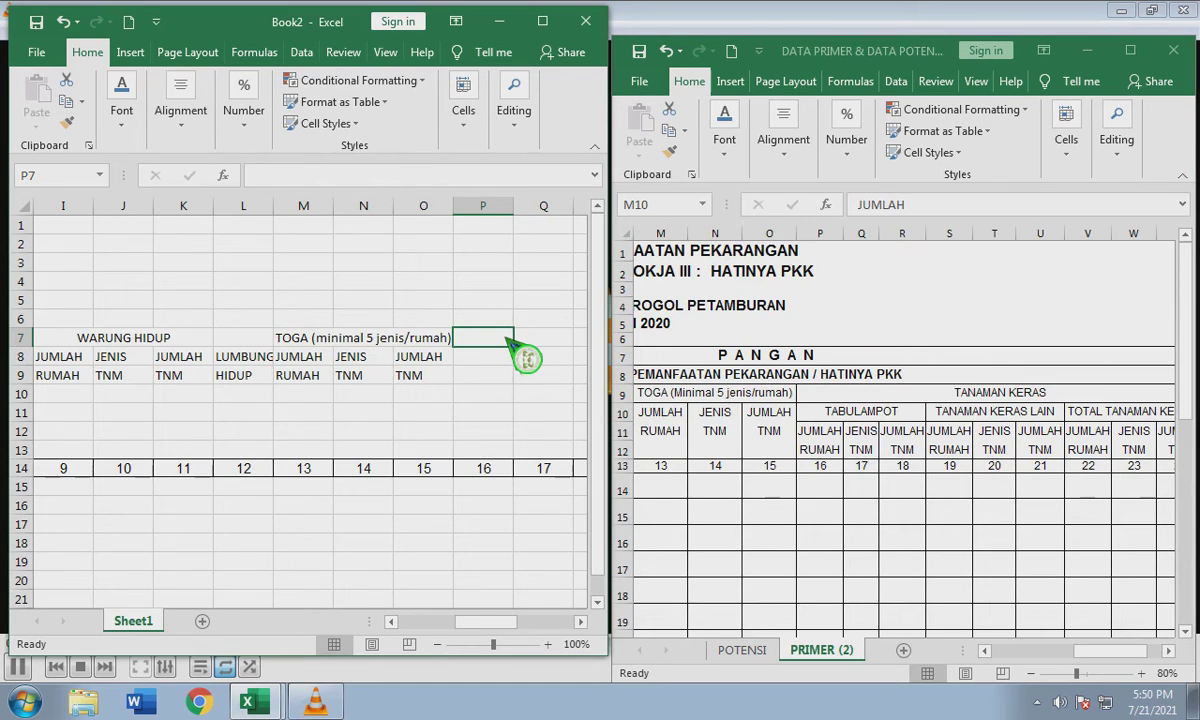
type("TA")
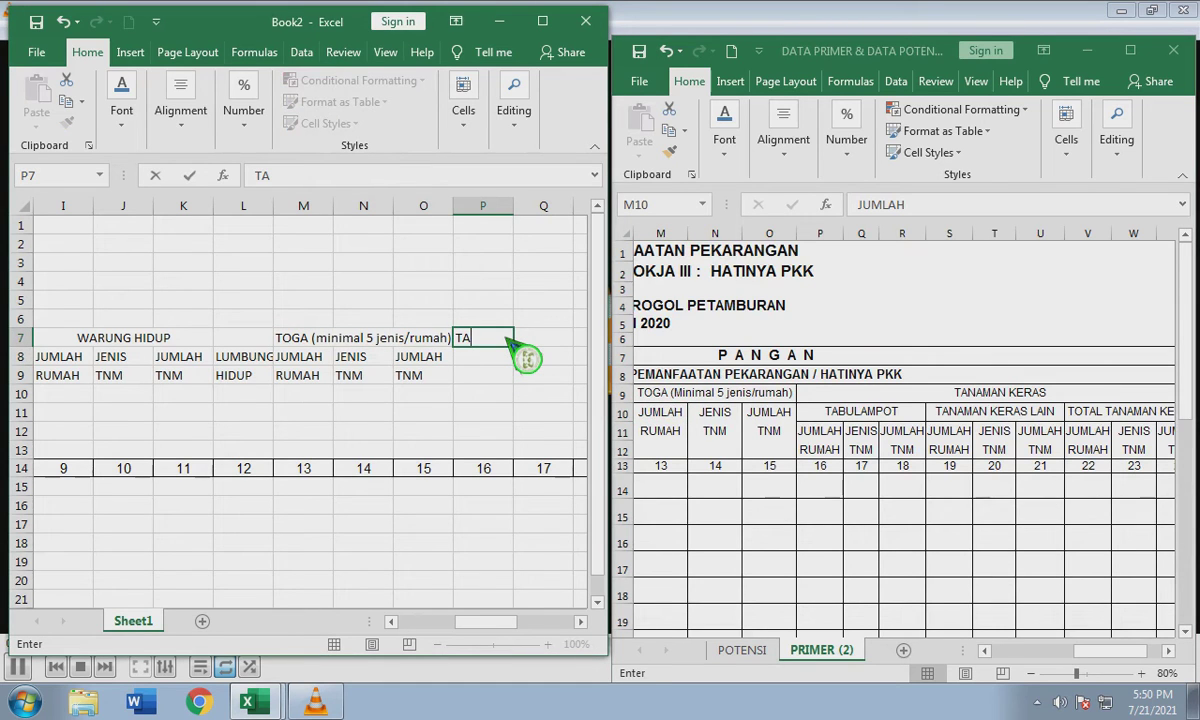
type("NAMAN KERAS")
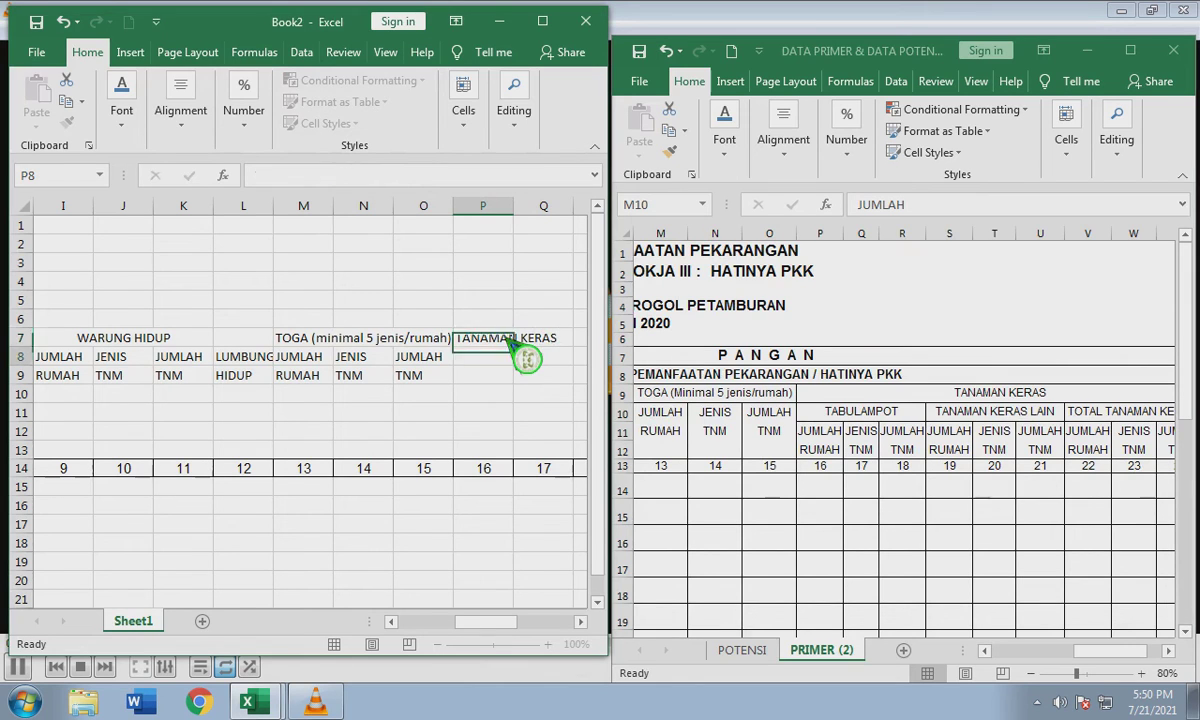
key("Return")
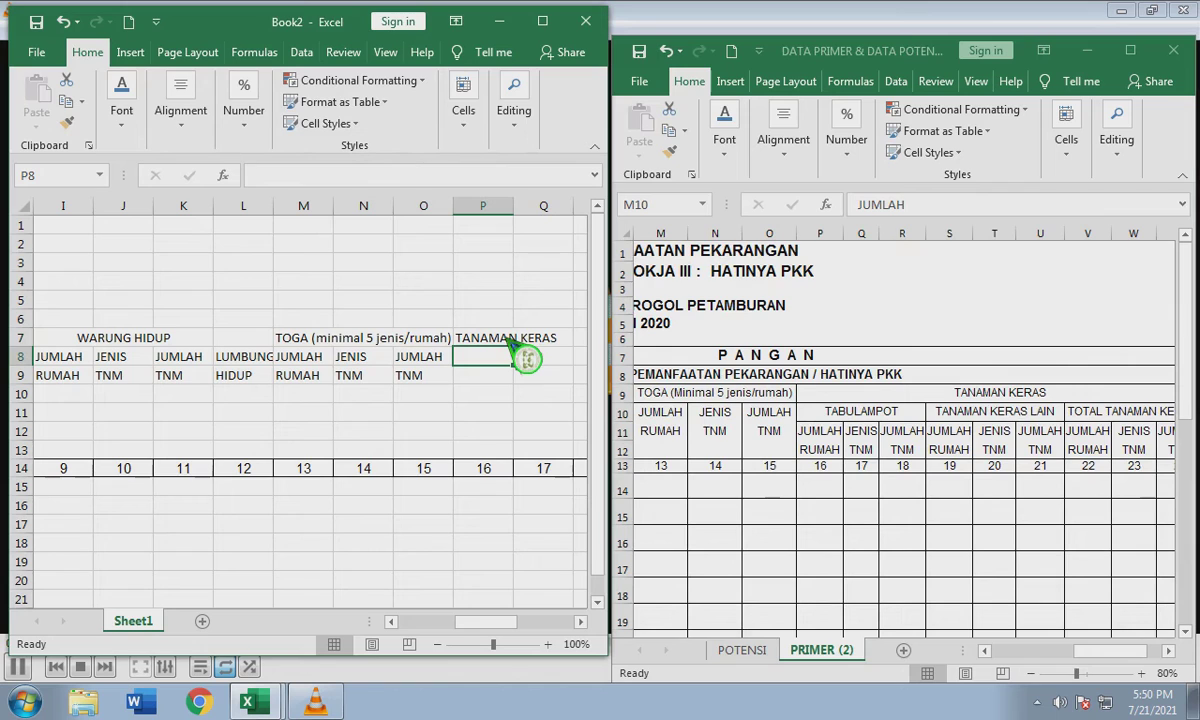
Enter the subheading TABULAMPOT in P8 under TANAMAN KERAS.
left_click(510, 341)
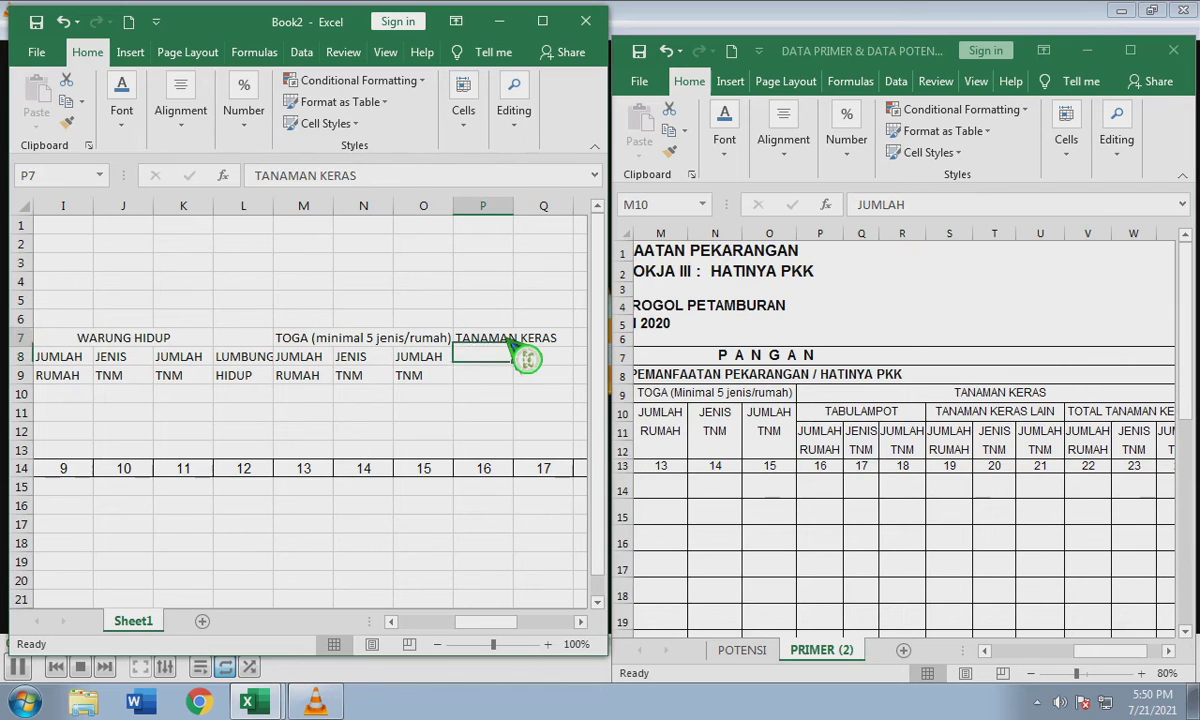
key("Down")
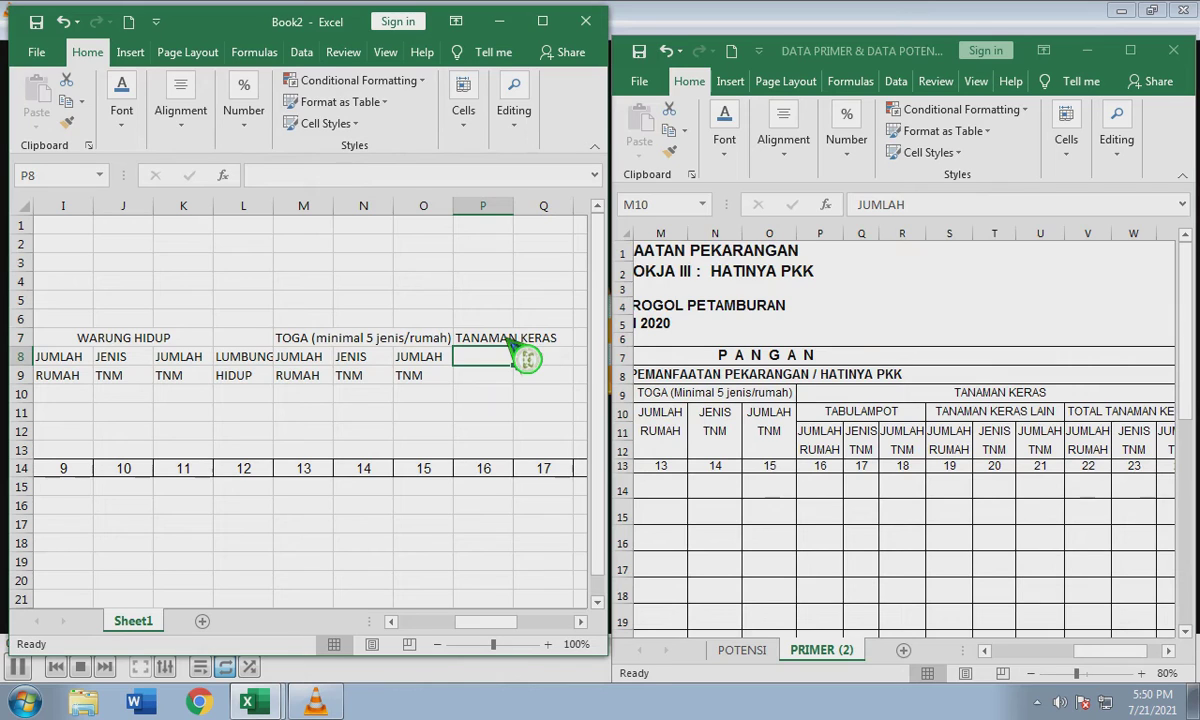
type("TABULAMPOT")
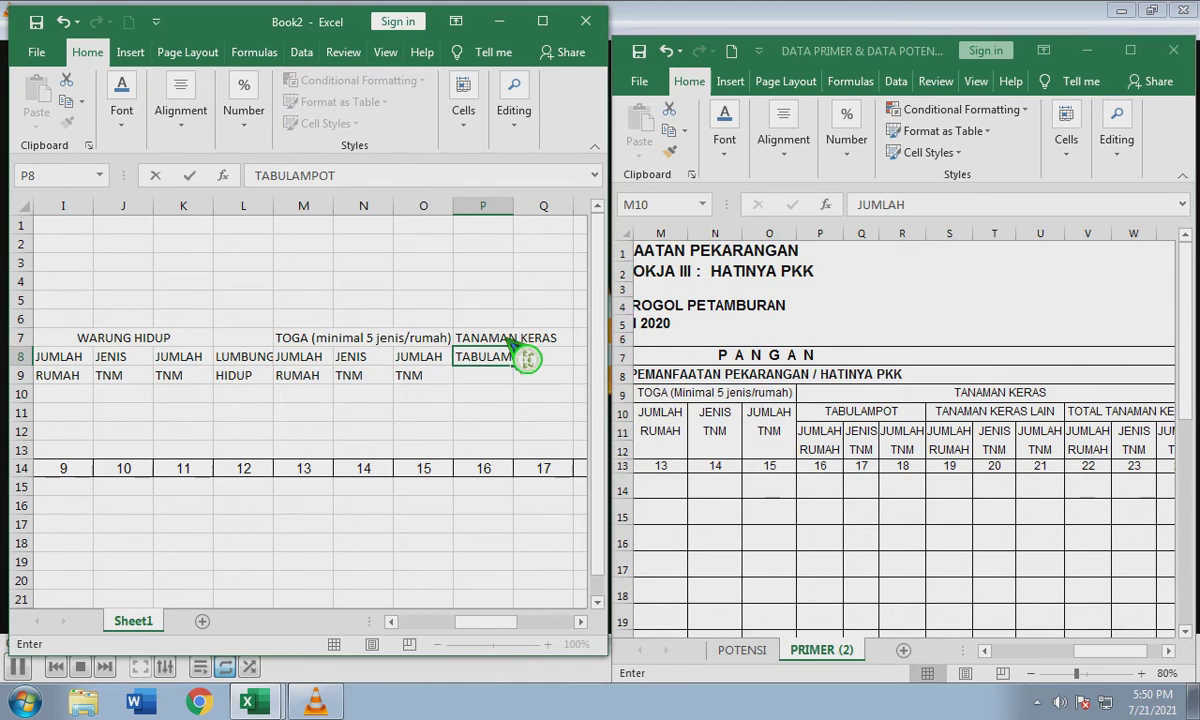
key("Return")
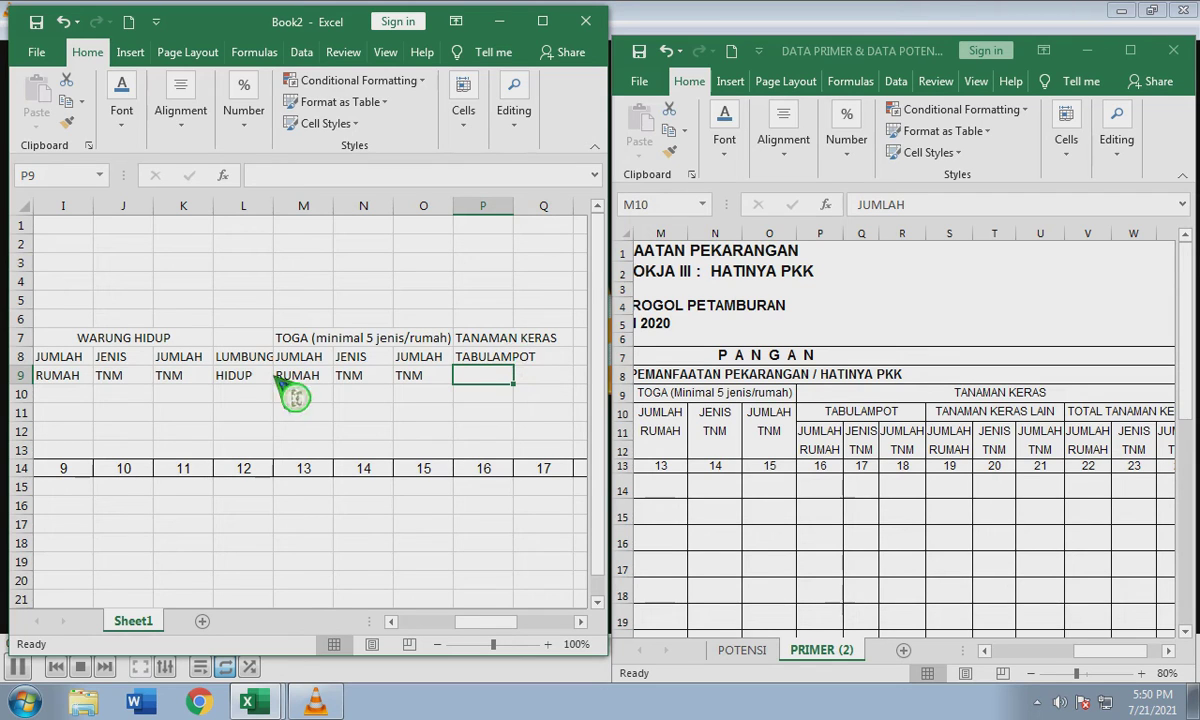
Copy the TOGA subheadings in M8:O9 to P9:R10 under the TABULAMPOT subheading.
left_click_drag(301, 358, 408, 381)
key("ctrl+c")
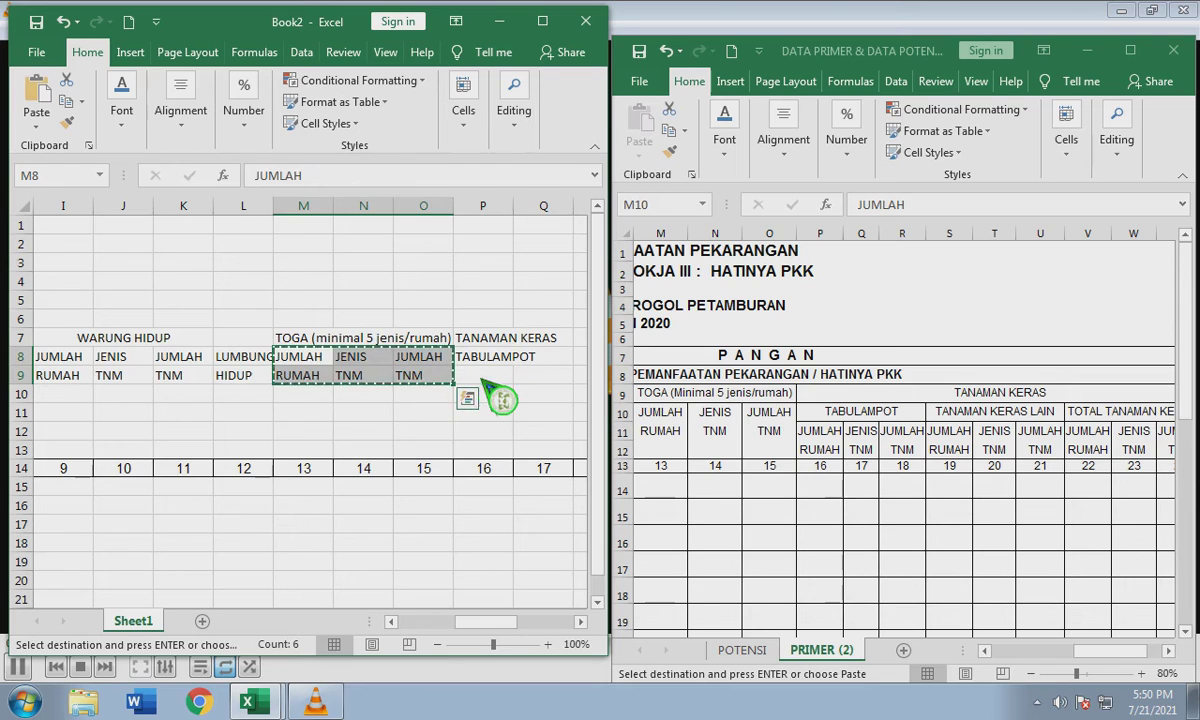
left_click(481, 377)
key("Return")
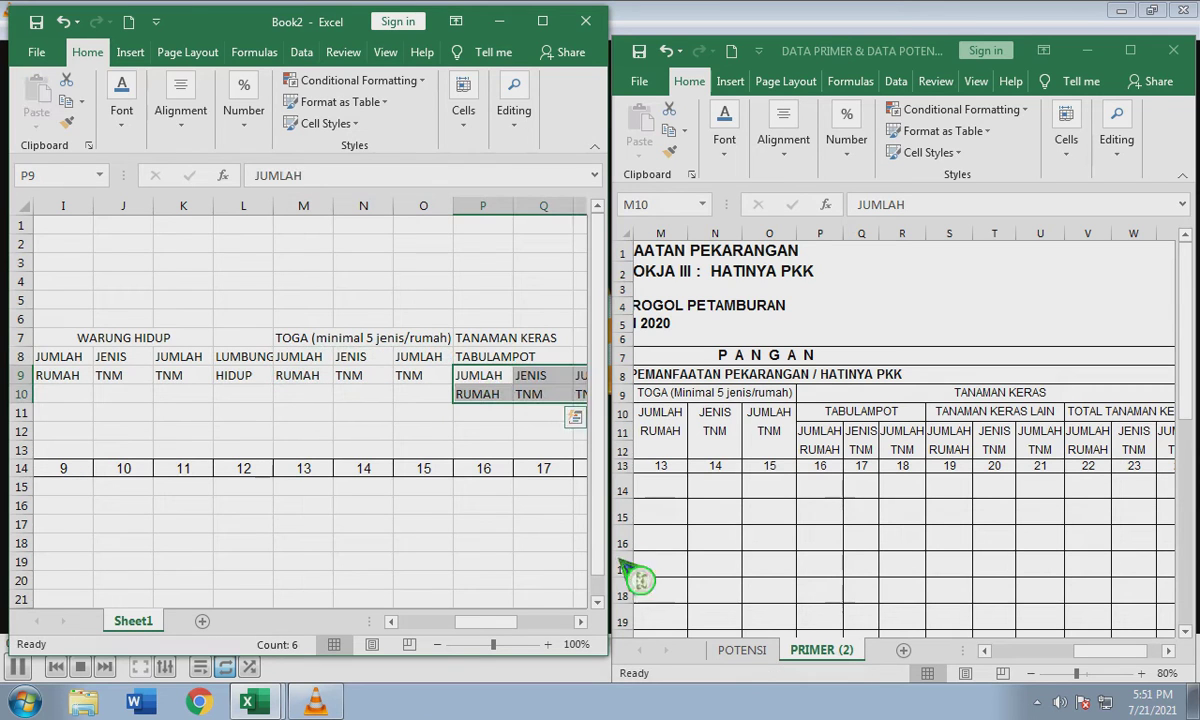
Merge and center the TABULAMPOT subheading across P8:R8.
left_click(581, 621)
left_click(581, 621)
left_click(581, 621)
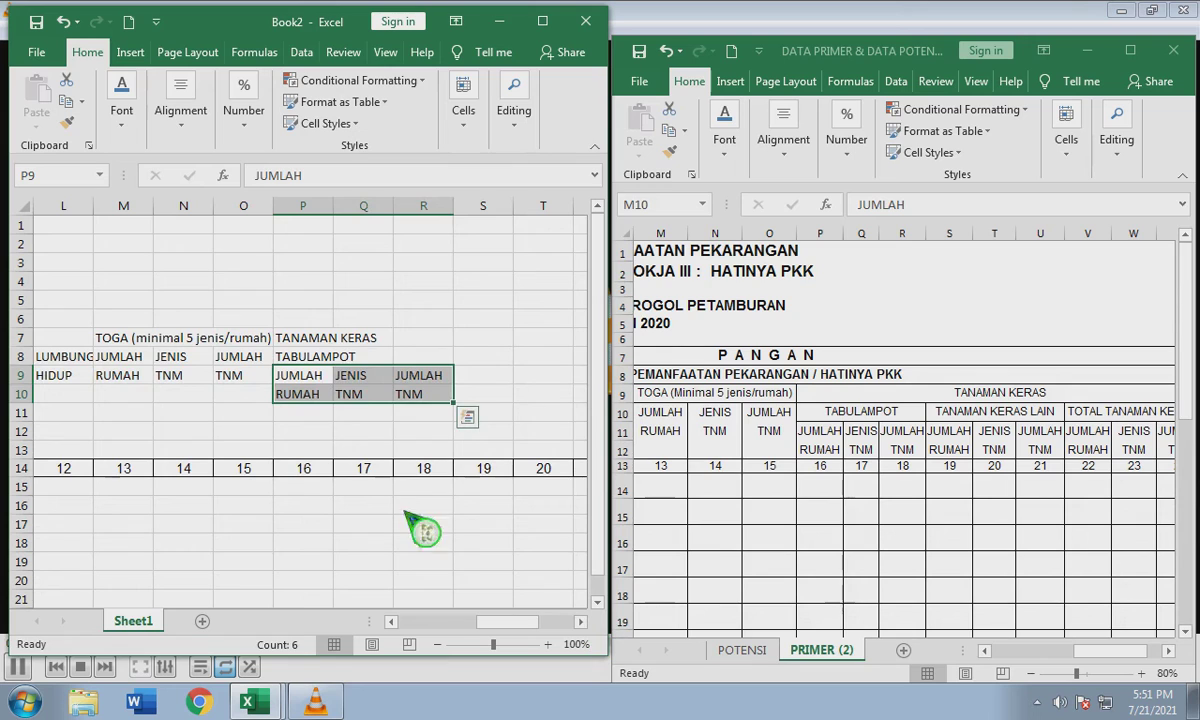
left_click_drag(303, 358, 421, 364)
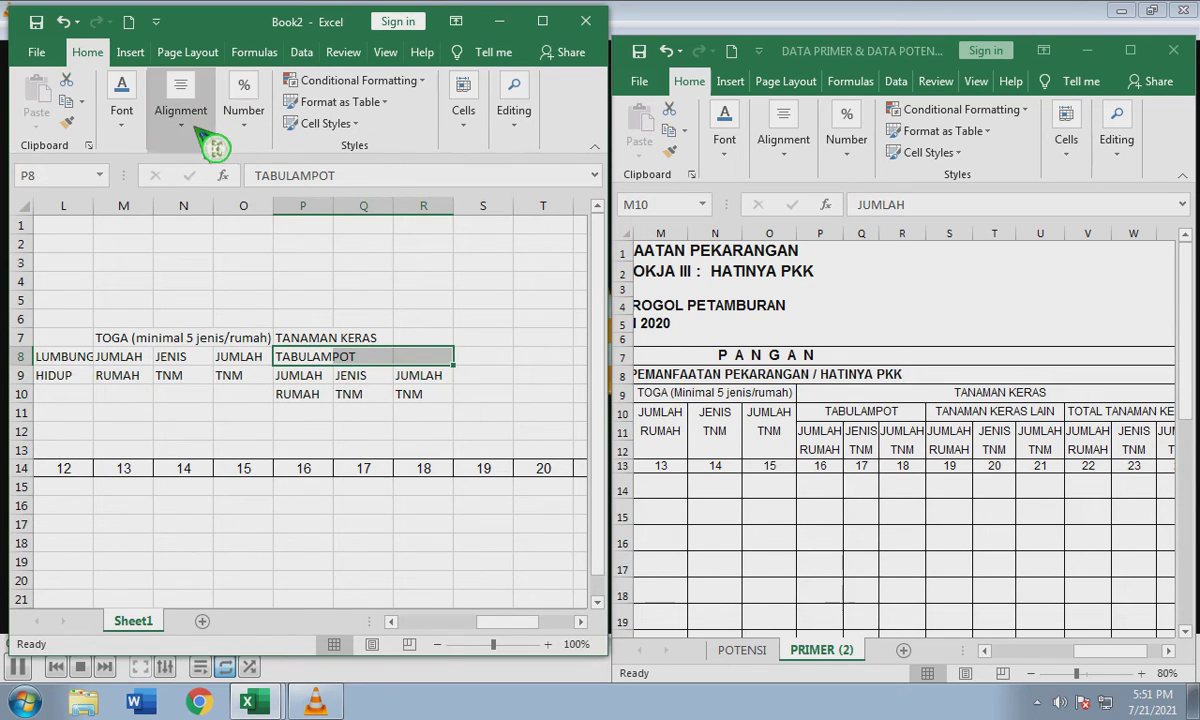
left_click(200, 95)
left_click(322, 200)
Enter the subheading TANAMAN KERAS LAIN in S8, beside TABULAMPOT.
left_click(482, 352)
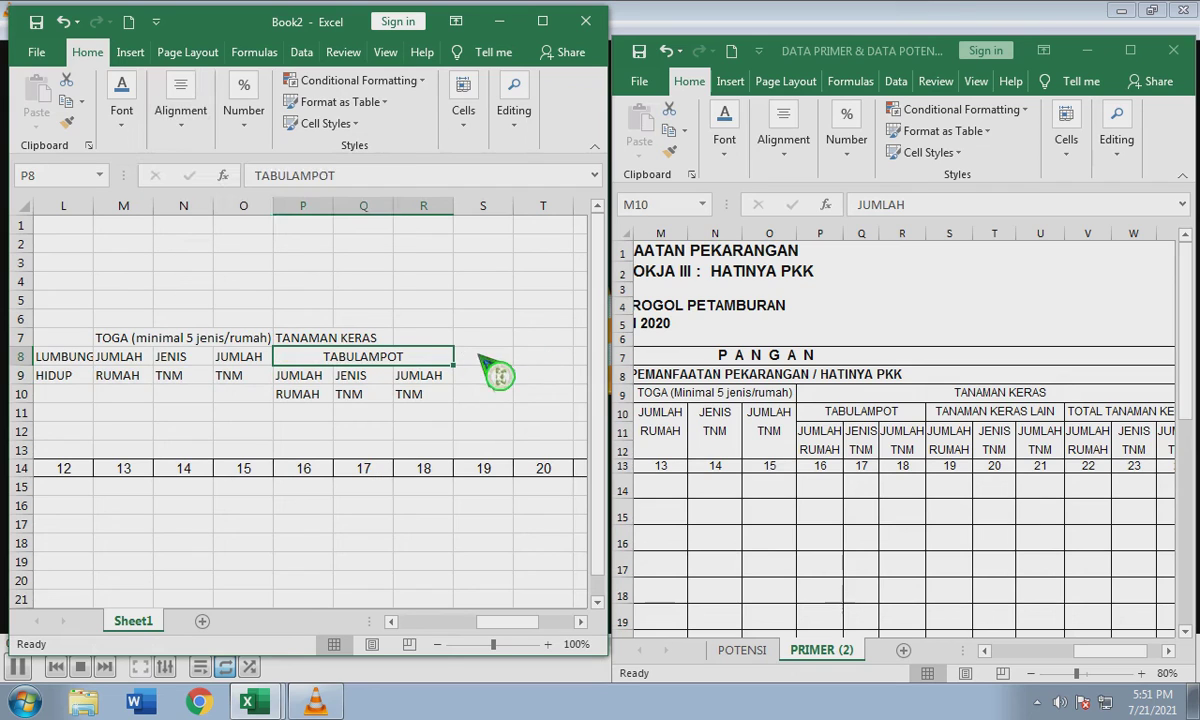
left_click(497, 359)
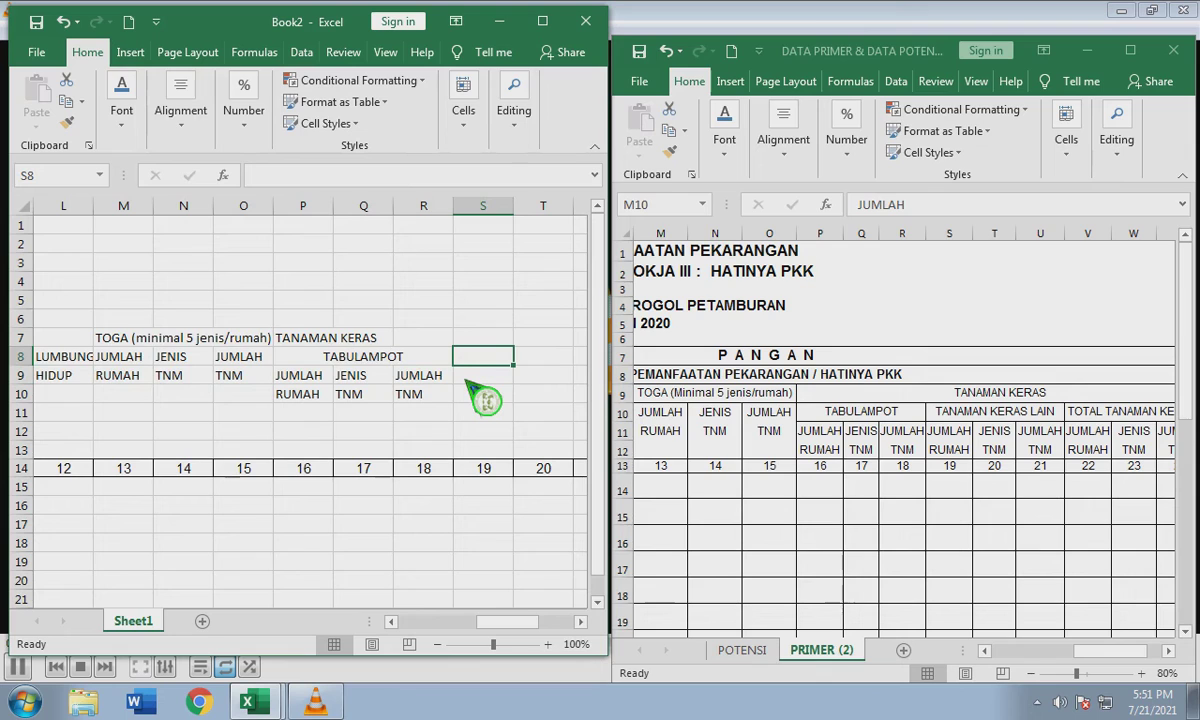
type("TA")
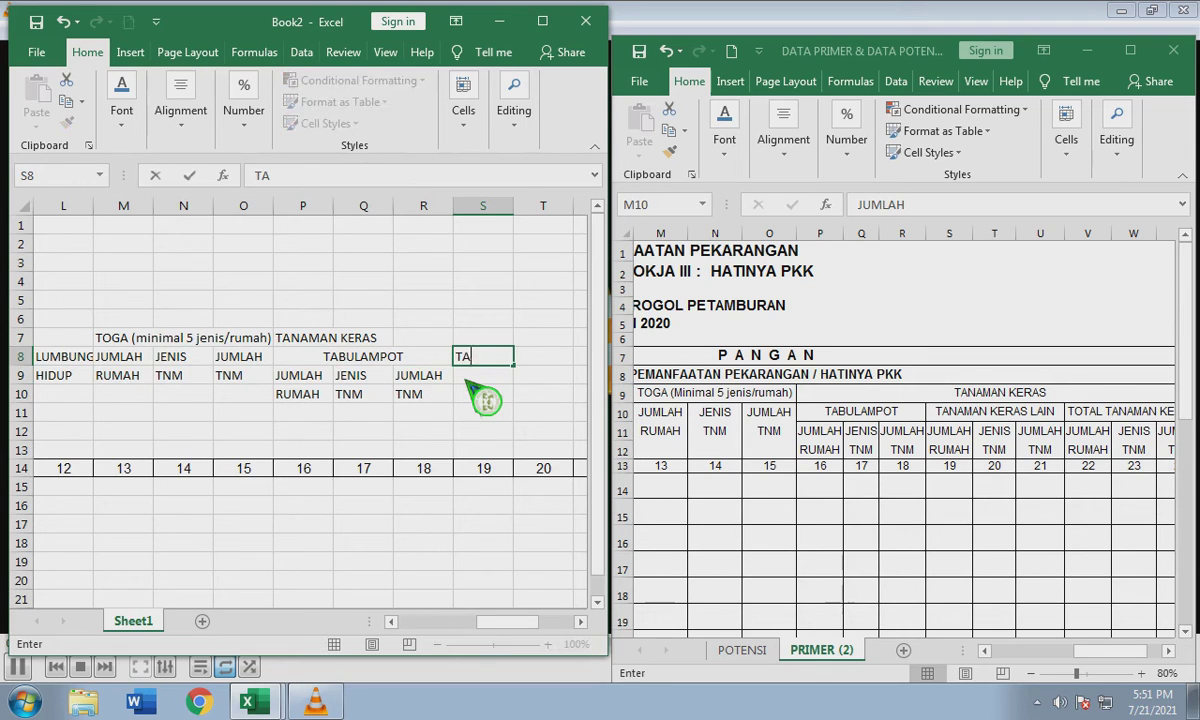
type("NAMAN KERAS LAIN")
key("Up")
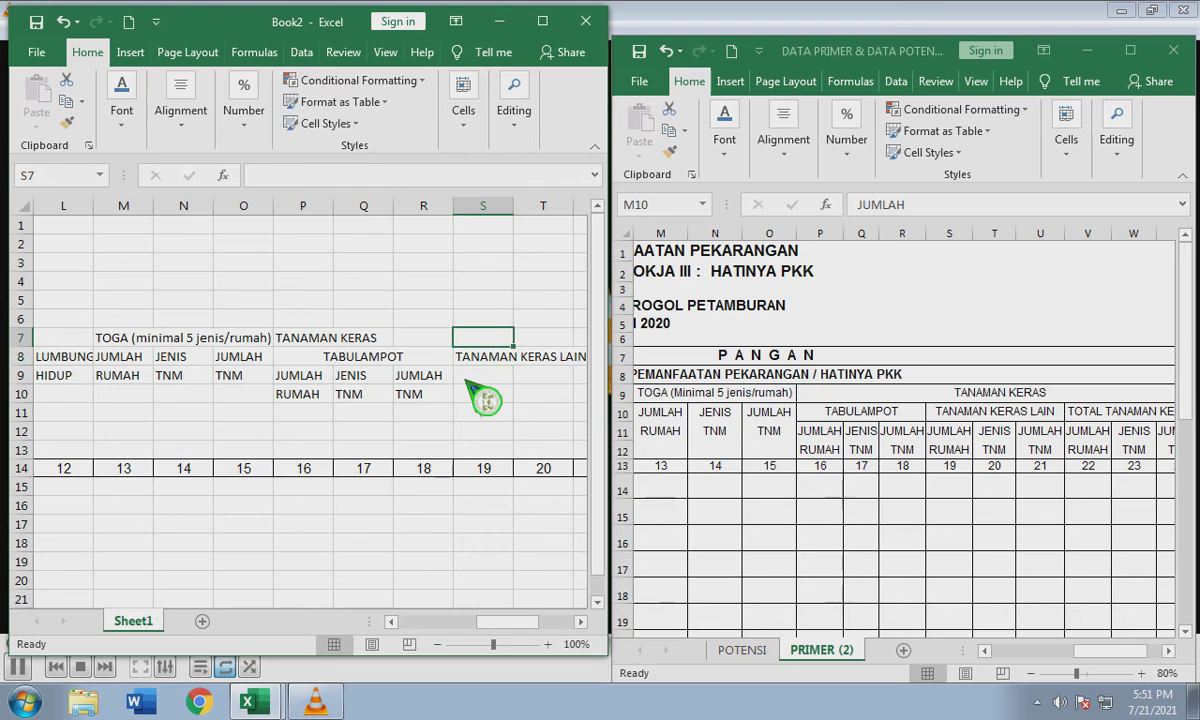
Copy the TABULAMPOT subheadings in P9:R10 to S9:U10 under TANAMAN KERAS LAIN.
left_click_drag(300, 377, 495, 383)
key("Tab")
key("Tab")
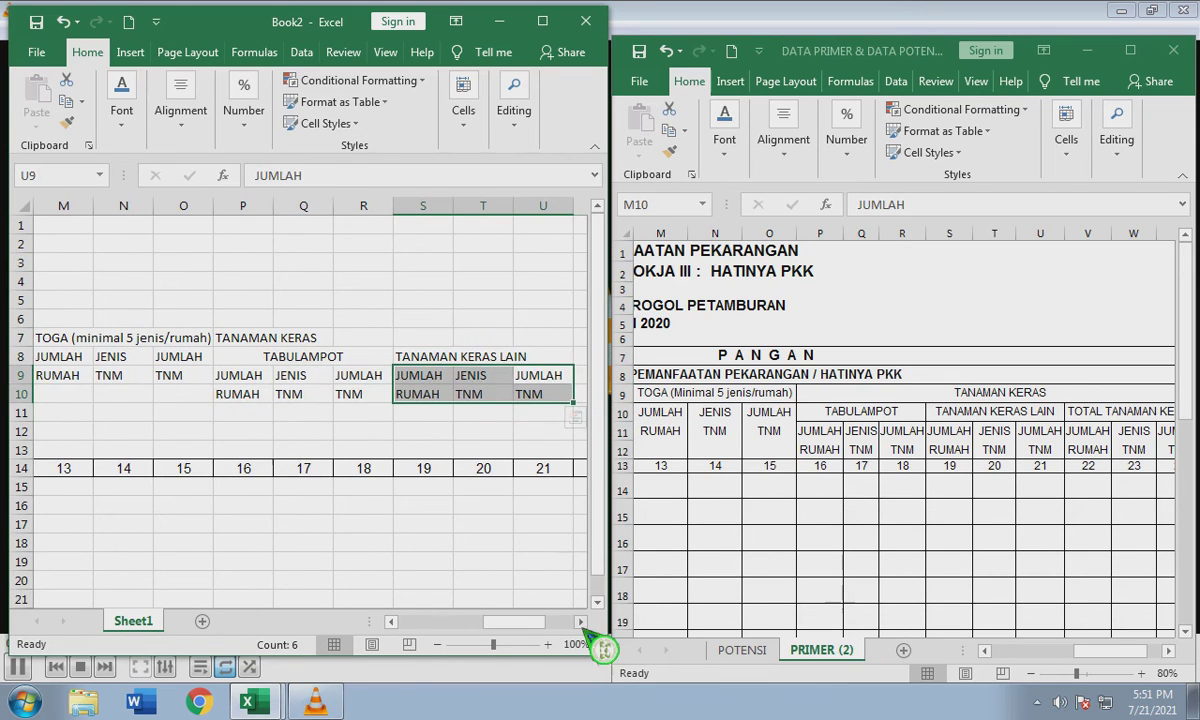
Merge and center the TANAMAN KERAS LAIN subheading across S8:U8.
scroll(610, 650, "right", 2)
left_click_drag(300, 356, 430, 370)
left_click(181, 110)
left_click(330, 201)
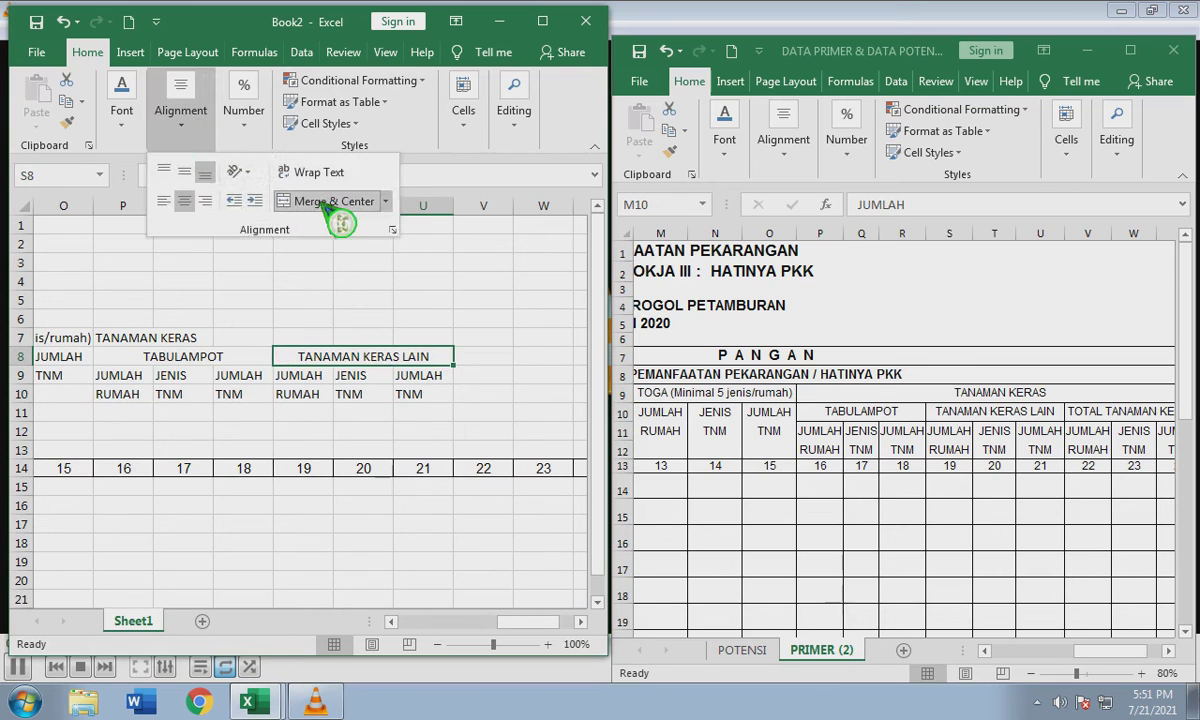
Enter the subheading TOTAL TANAMAN KERAS in V8, following the reference table.
left_click(486, 357)
left_click(1169, 650)
left_click(1169, 650)
left_click(1169, 650)
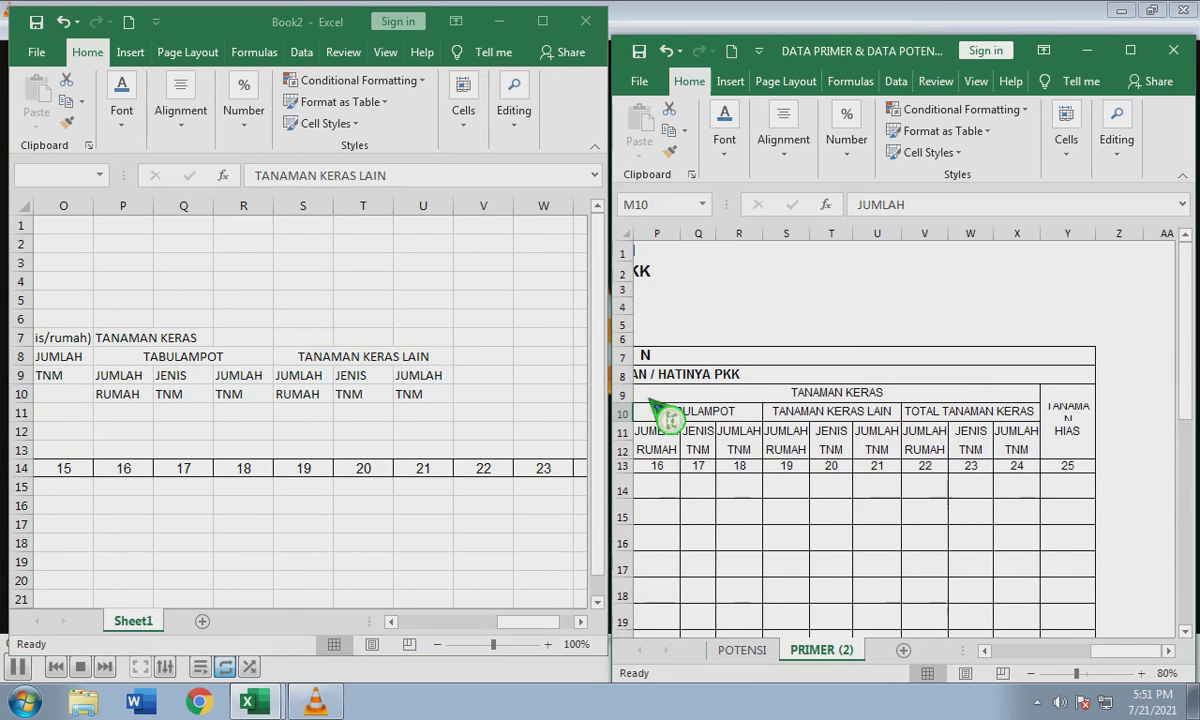
left_click(495, 358)
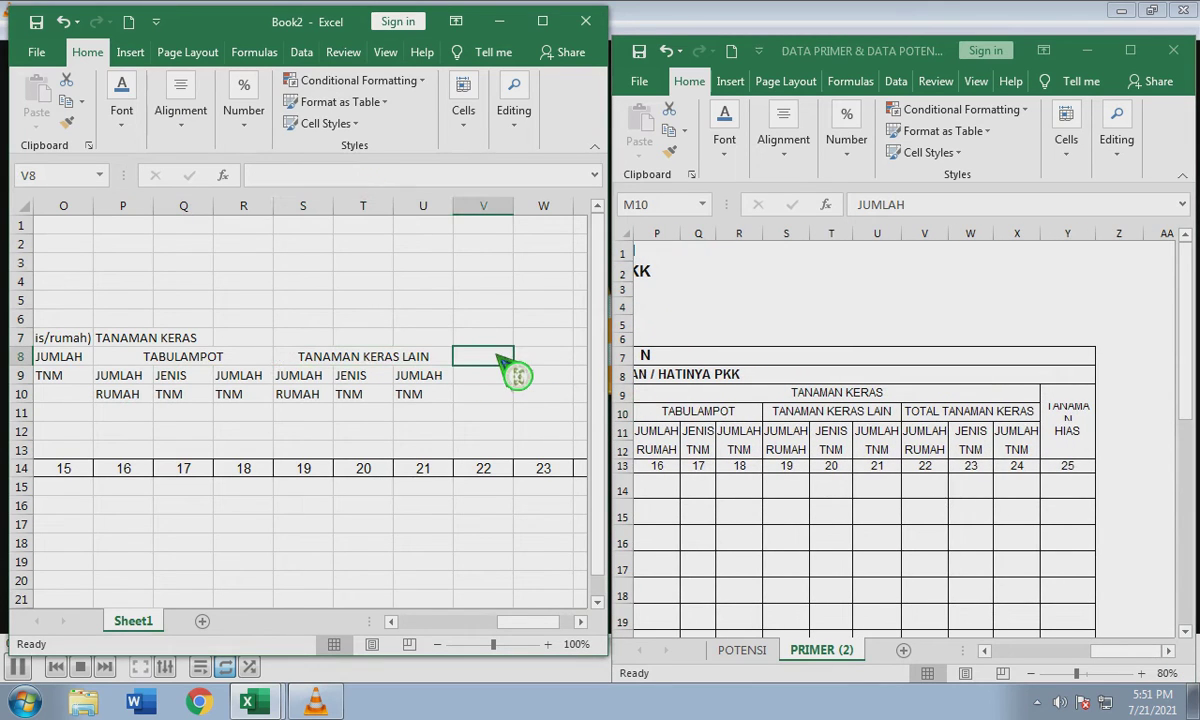
type("TOTAL TA")
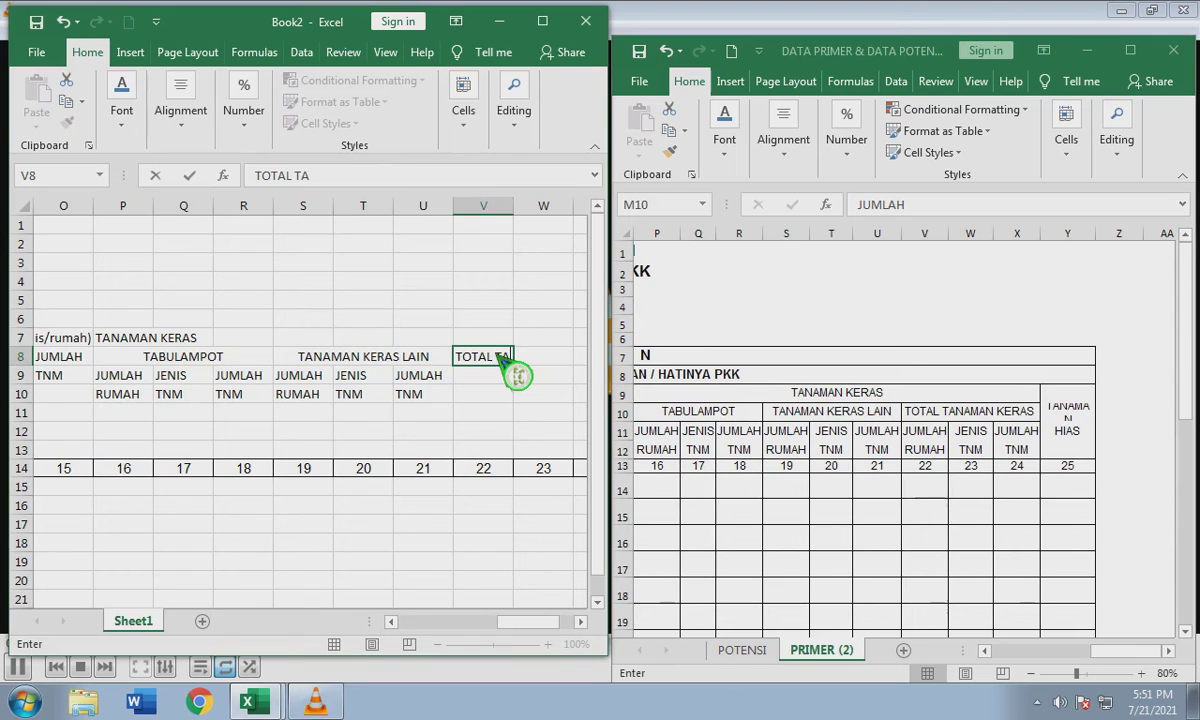
type("NAMAN KERAS")
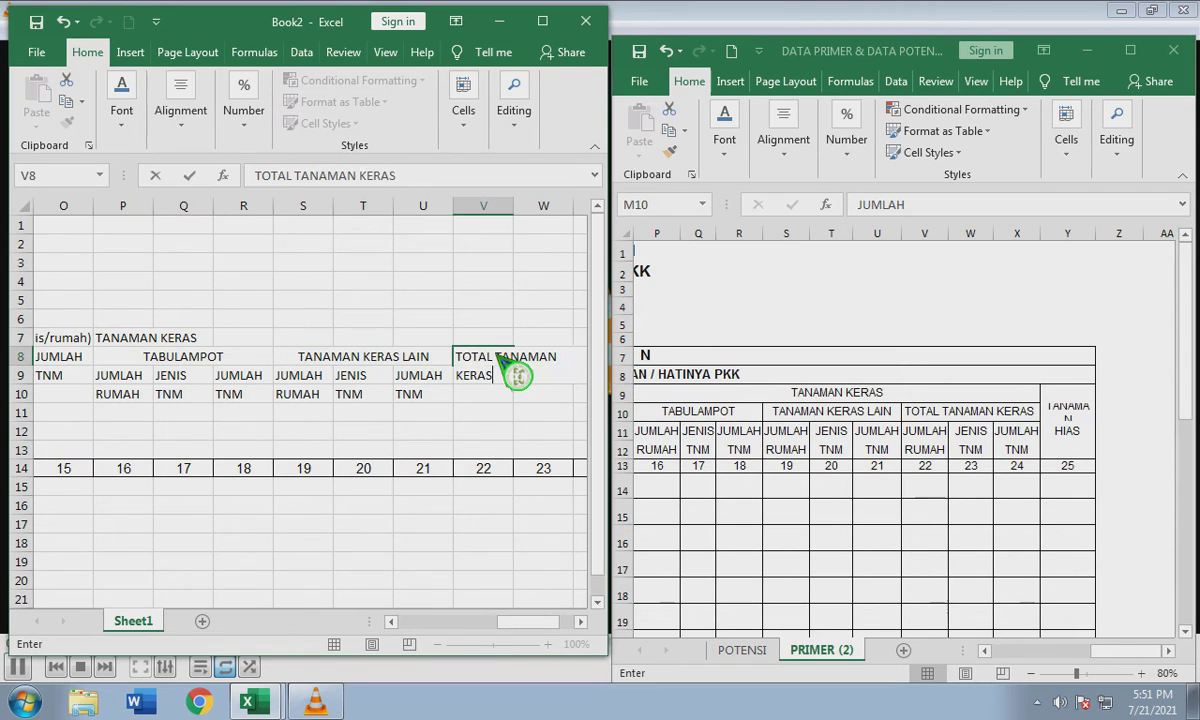
key("Tab")
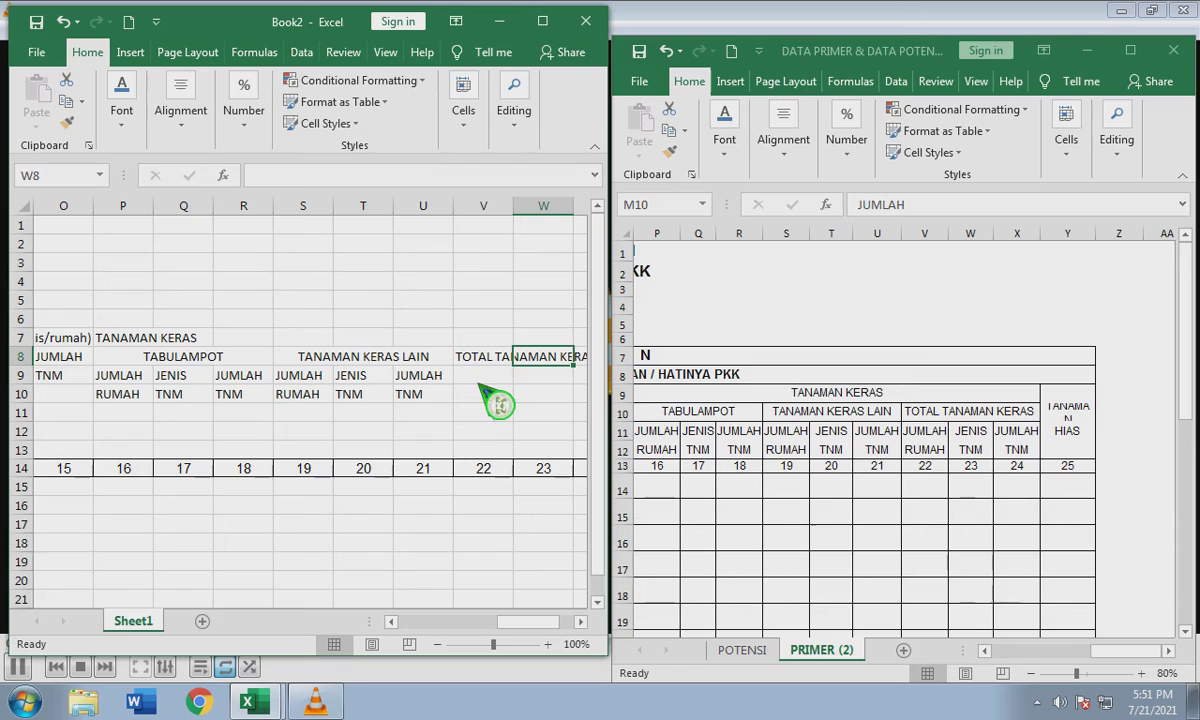
Enter JUMLAH in V9 and RUMAH in V10 under TOTAL TANAMAN KERAS.
left_click(479, 377)
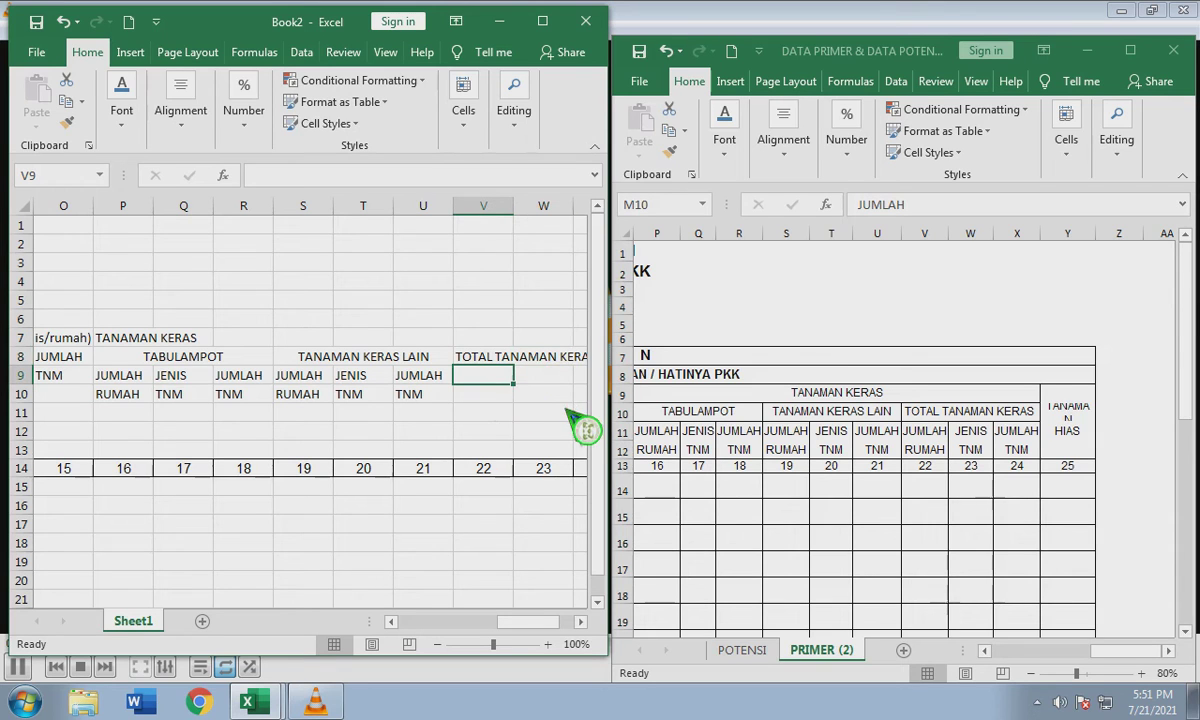
type("JUMLAH")
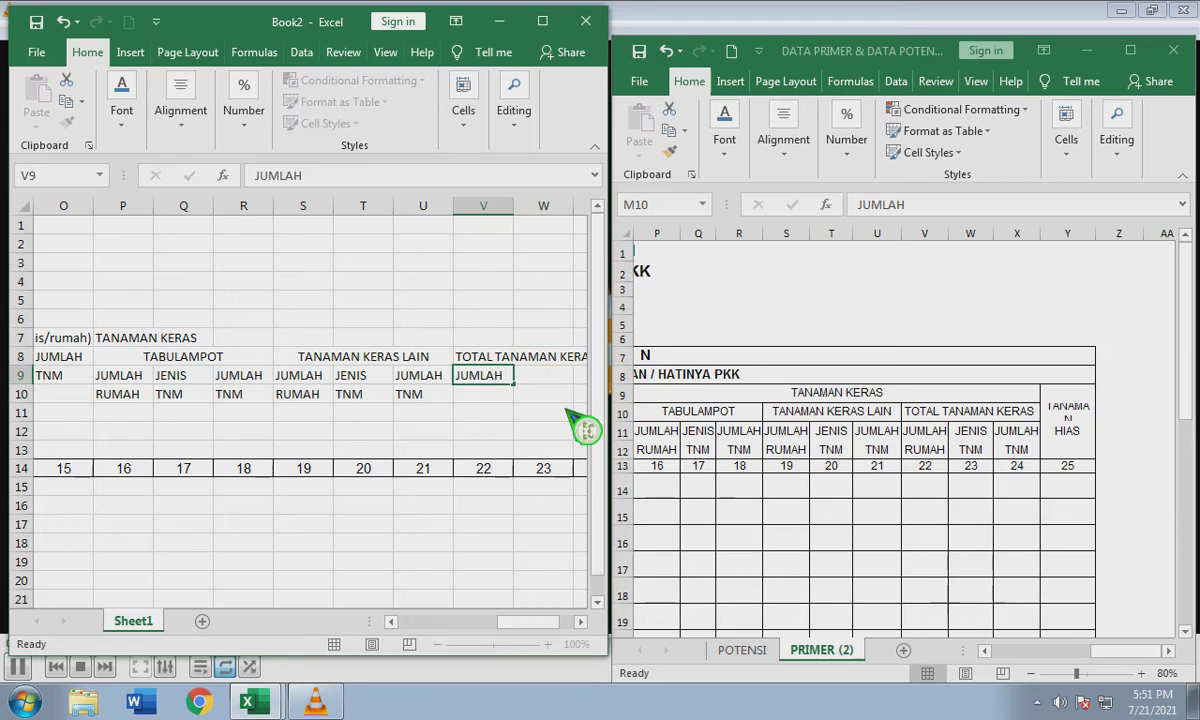
key("Return")
type("RUMAH")
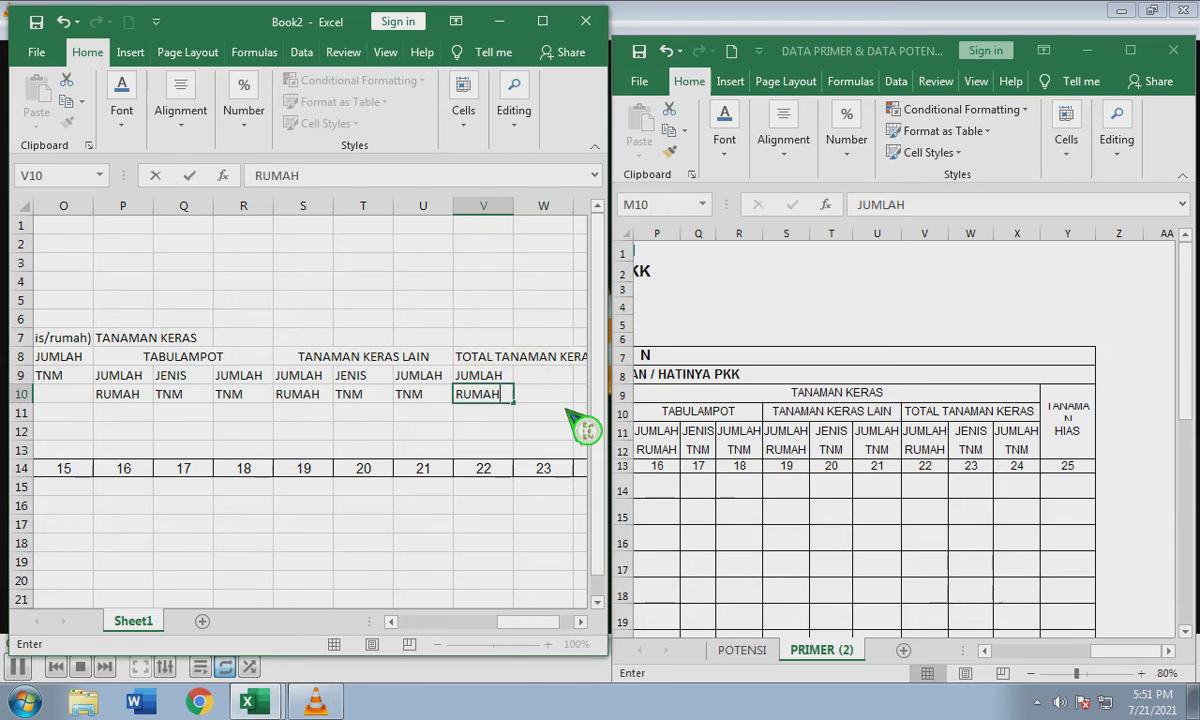
key("Tab")
key("Up")
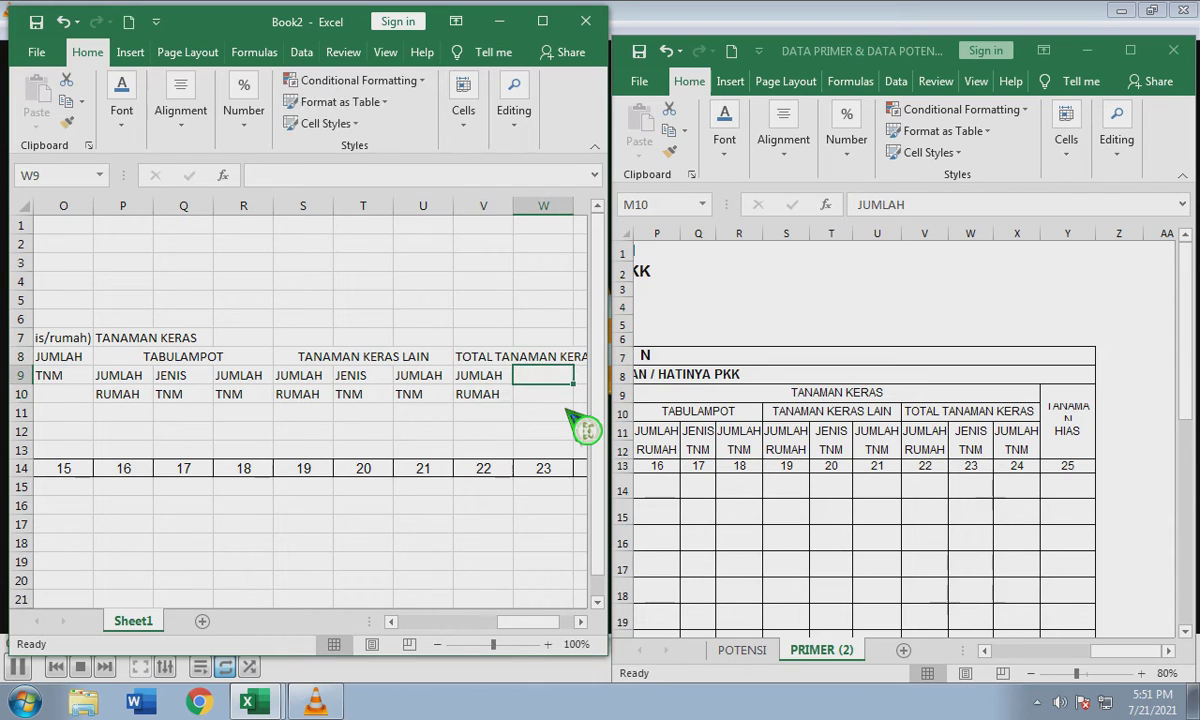
Enter JENIS in W9 and TNM in W10 as the second subheading under TOTAL TANAMAN KERAS.
type("JENIS")
key("Return")
type("TNM")
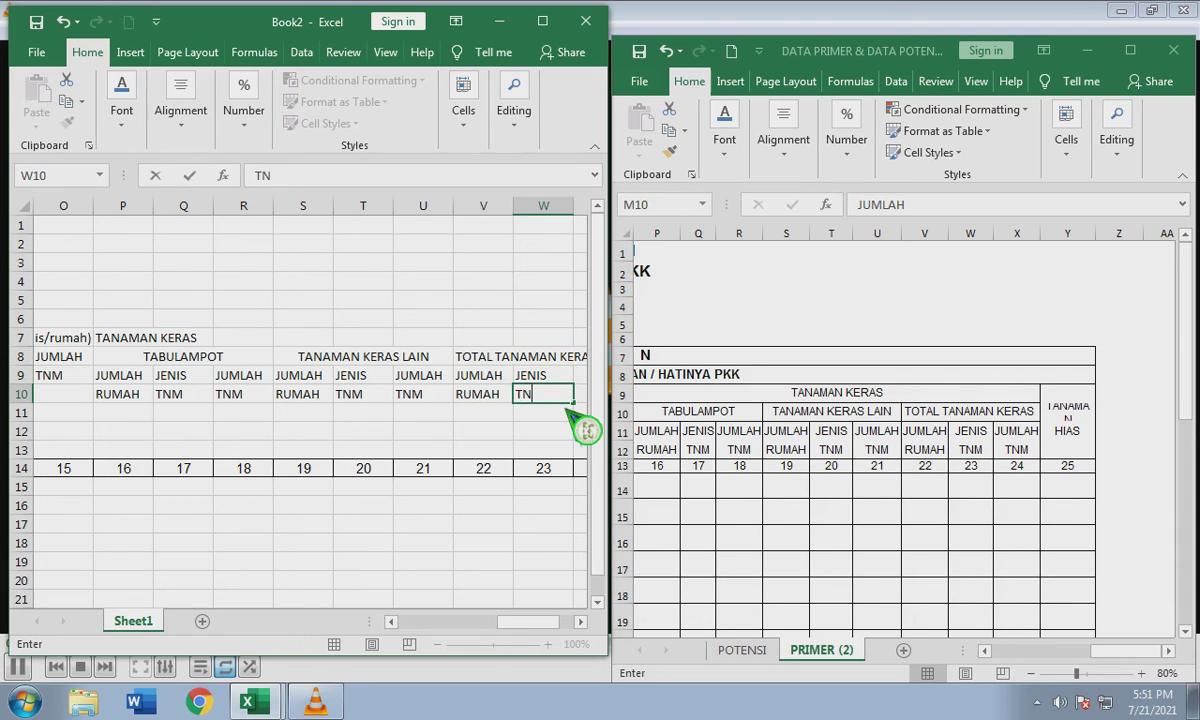
key("Tab")
key("Up")
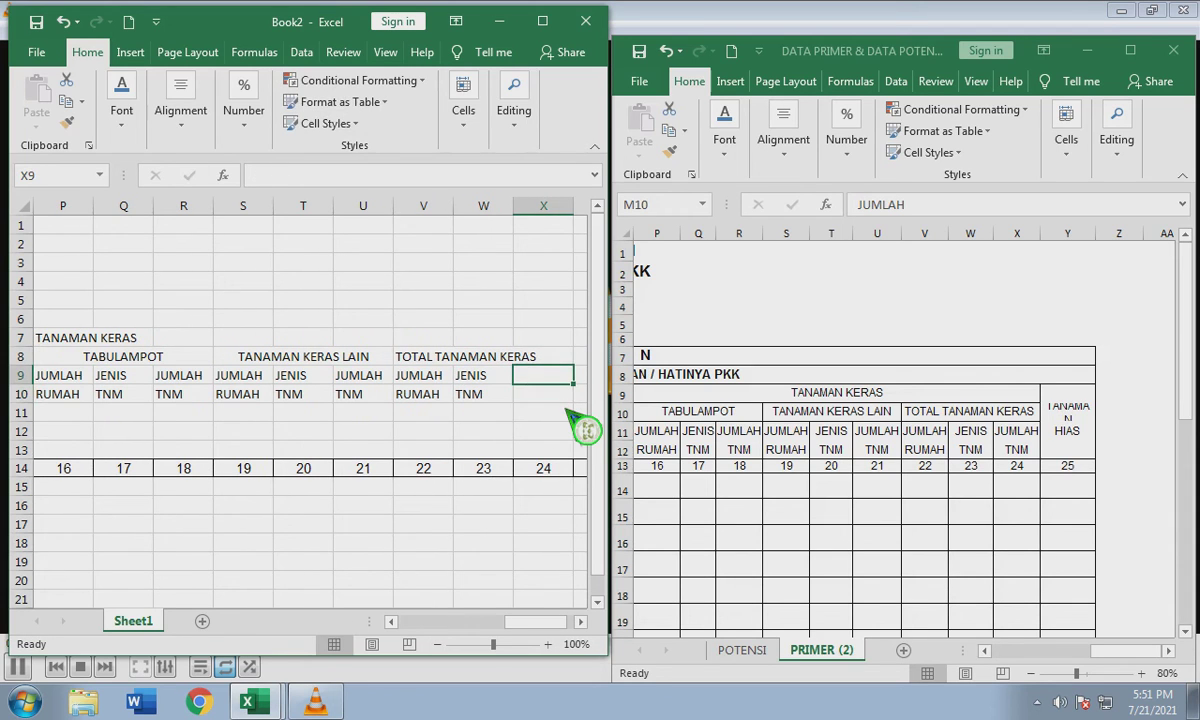
Enter JUMLAH in X9 and TNM in X10 as the third subheading under TOTAL TANAMAN KERAS.
type("JUMLAH")
key("Return")
type("TNM")
key("Tab")
Enter the column 25 heading as TANAMAN in Y8 and HIAS in Y9.
key("Up")
key("Up")
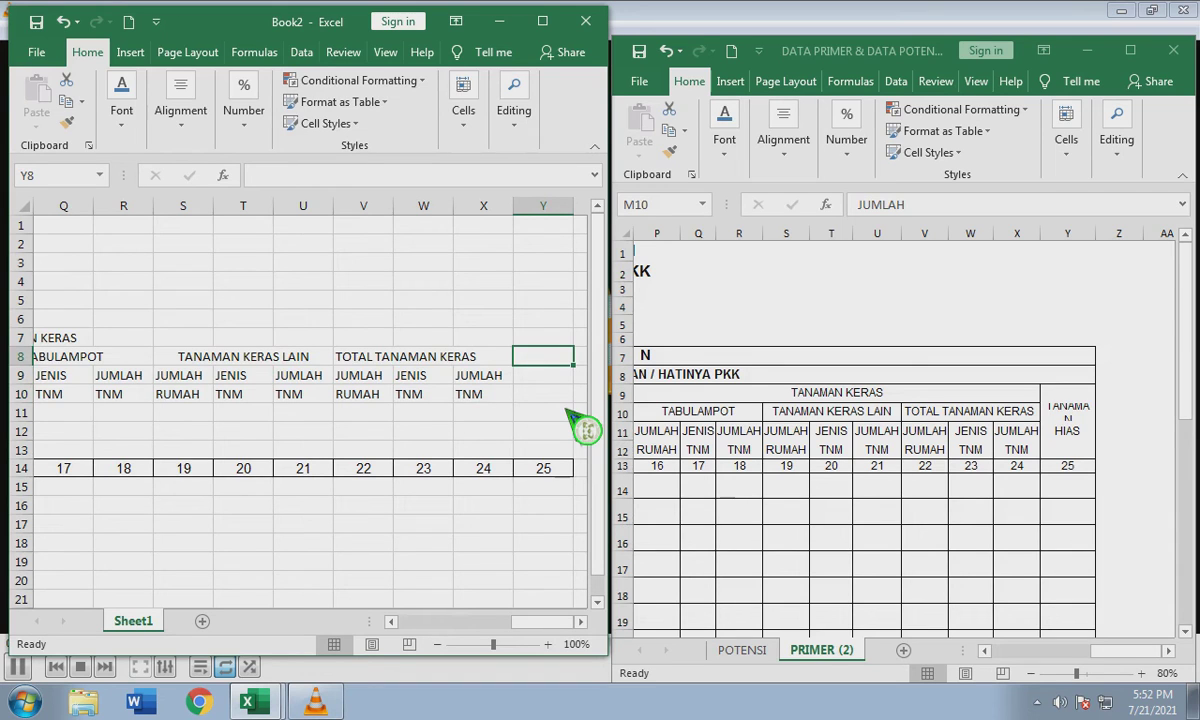
type("TANAMAN")
key("Return")
type("HIAS")
key("Return")
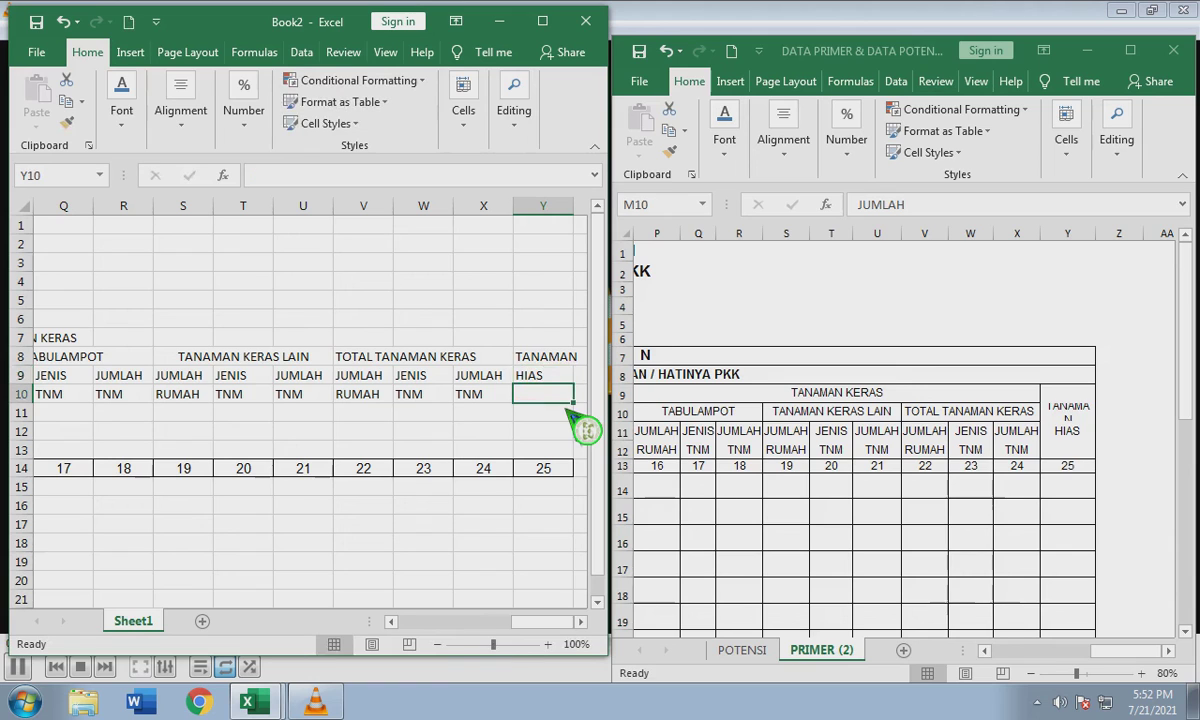
Compare the extent of the TANAMAN HIAS heading and the header row width with the reference table.
left_click_drag(546, 345, 557, 471)
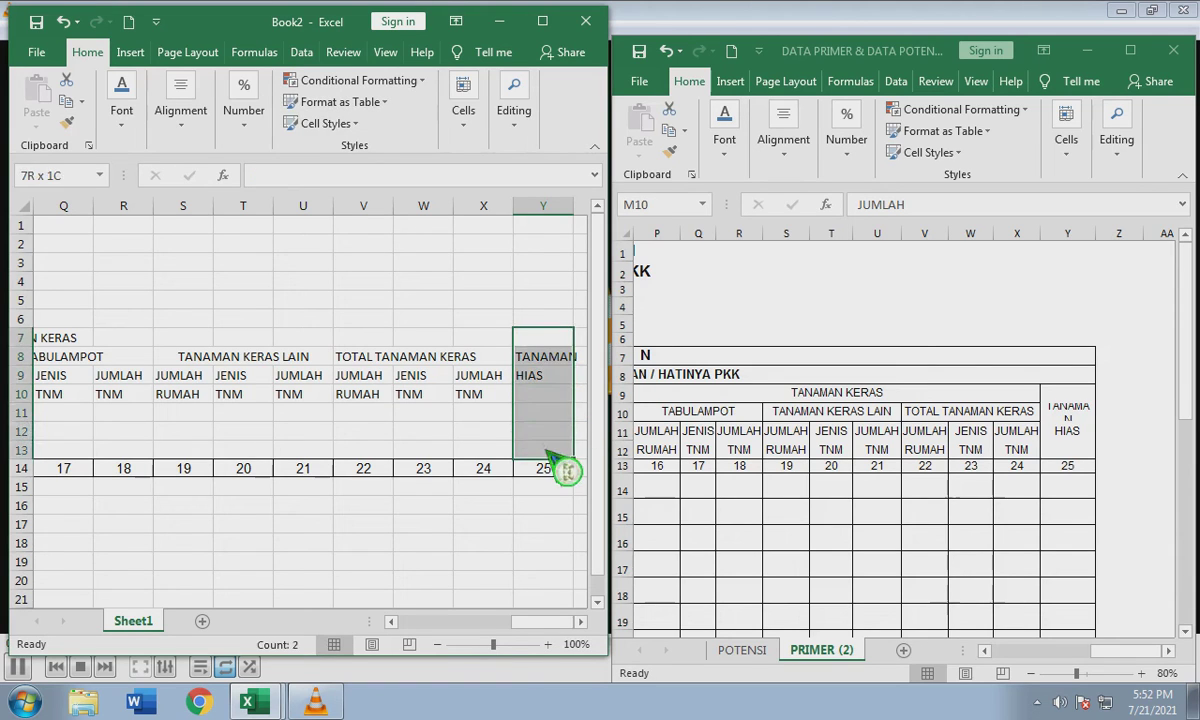
left_click(1070, 453)
left_click(1072, 409)
left_click(1073, 395)
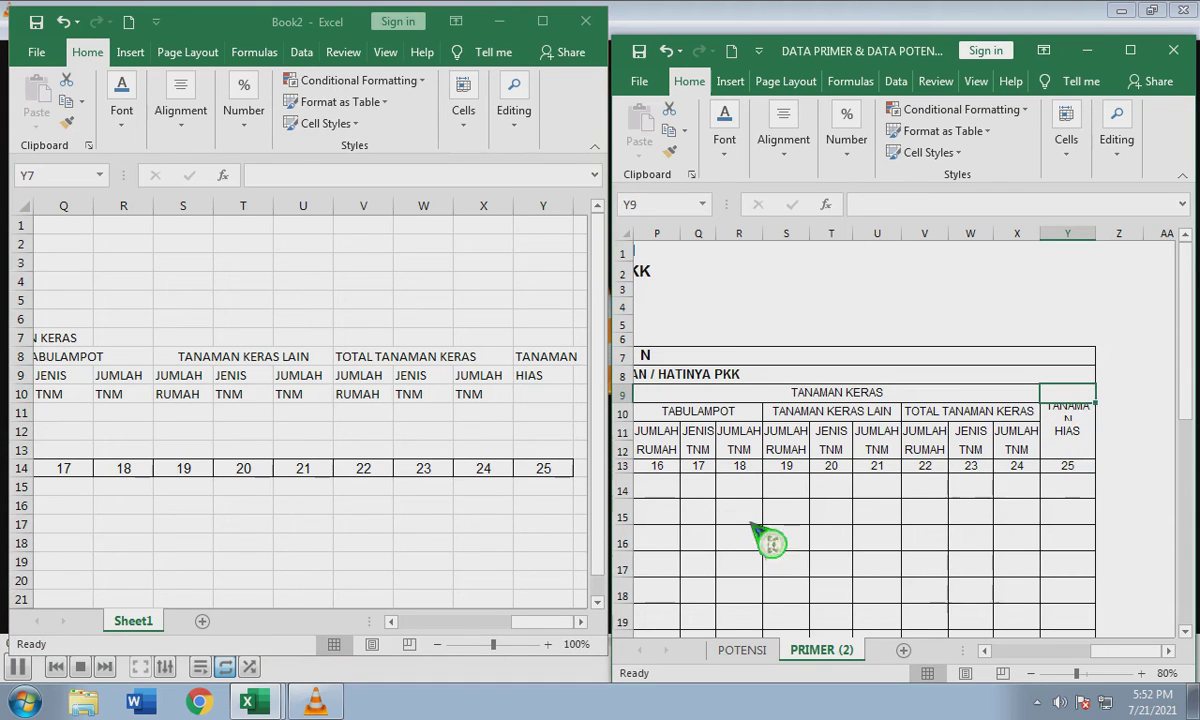
left_click(555, 470)
left_click(554, 473)
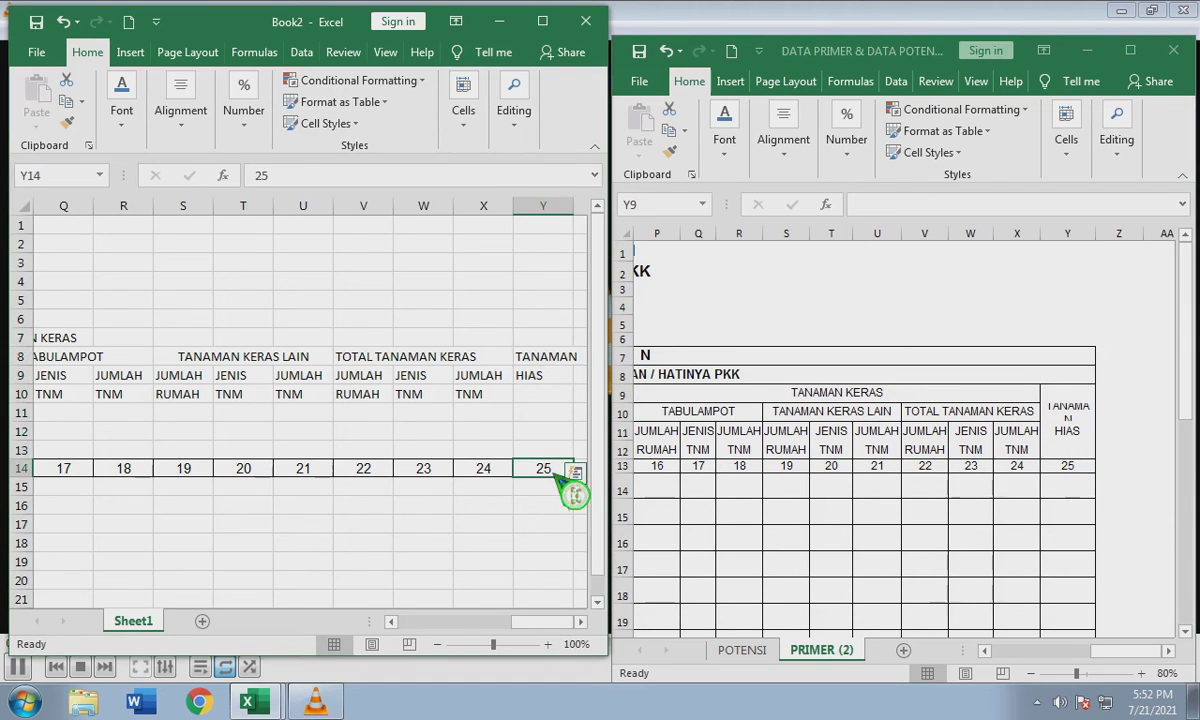
left_click_drag(546, 320, 24, 344)
left_click_drag(24, 343, 24, 343)
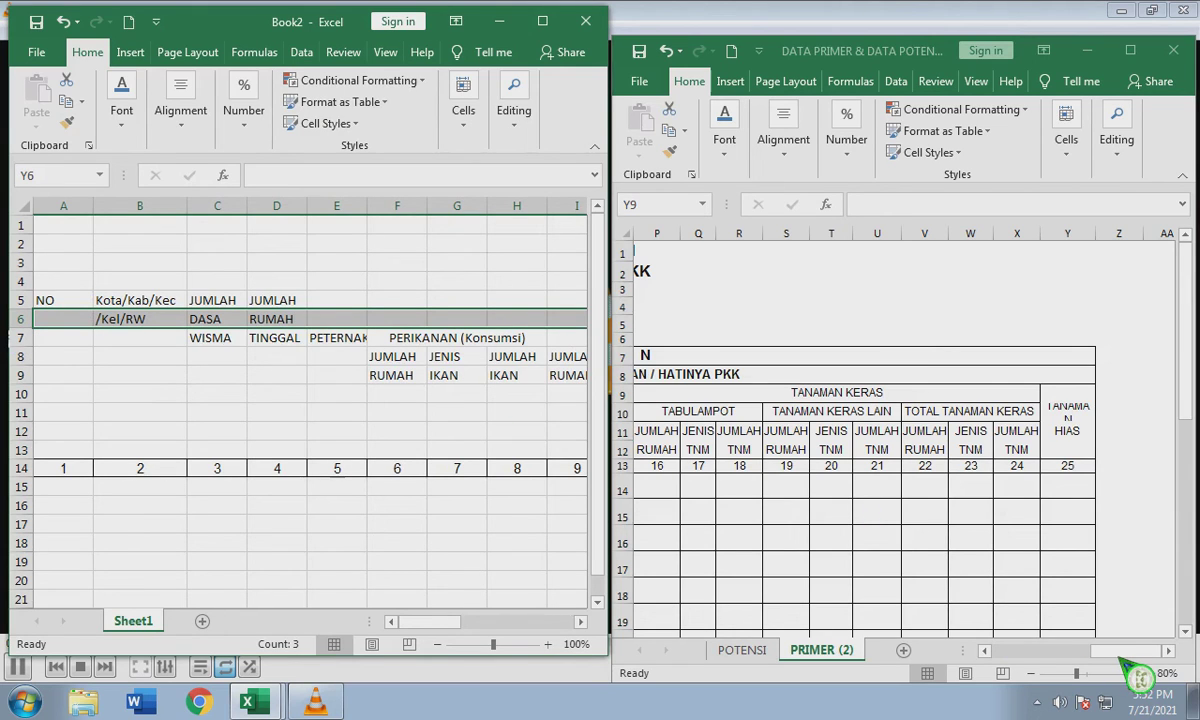
left_click_drag(1123, 658, 1123, 658)
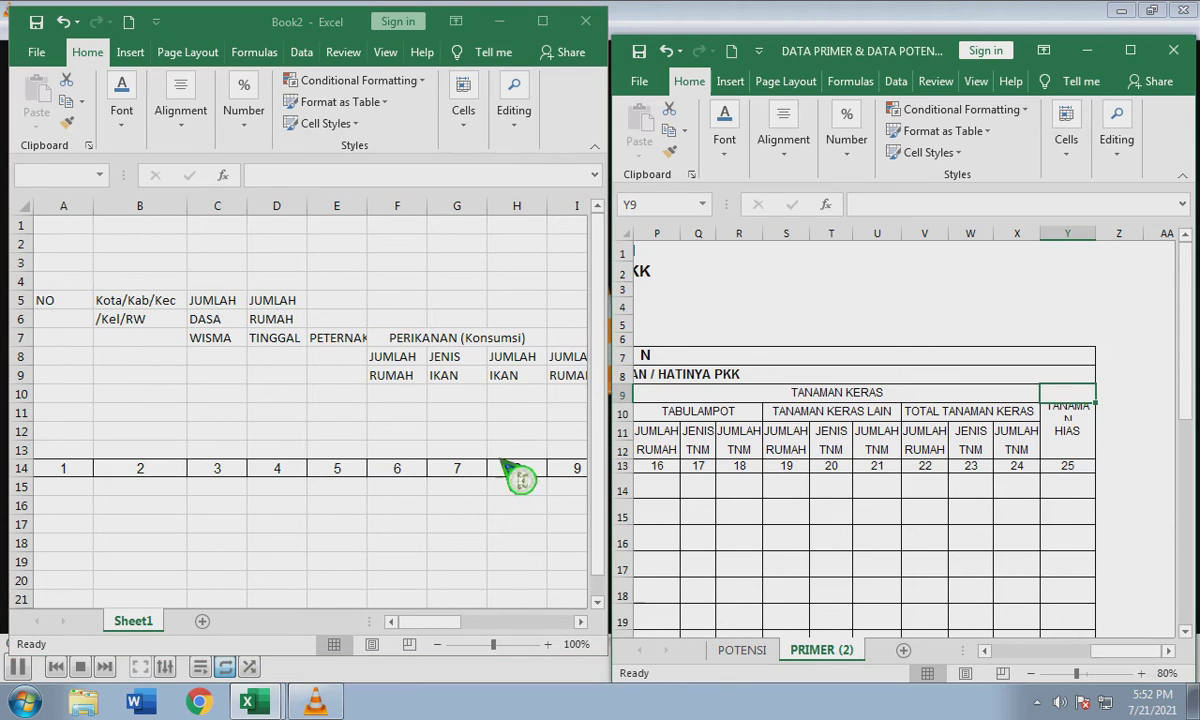
left_click(585, 623)
left_click_drag(585, 623, 585, 623)
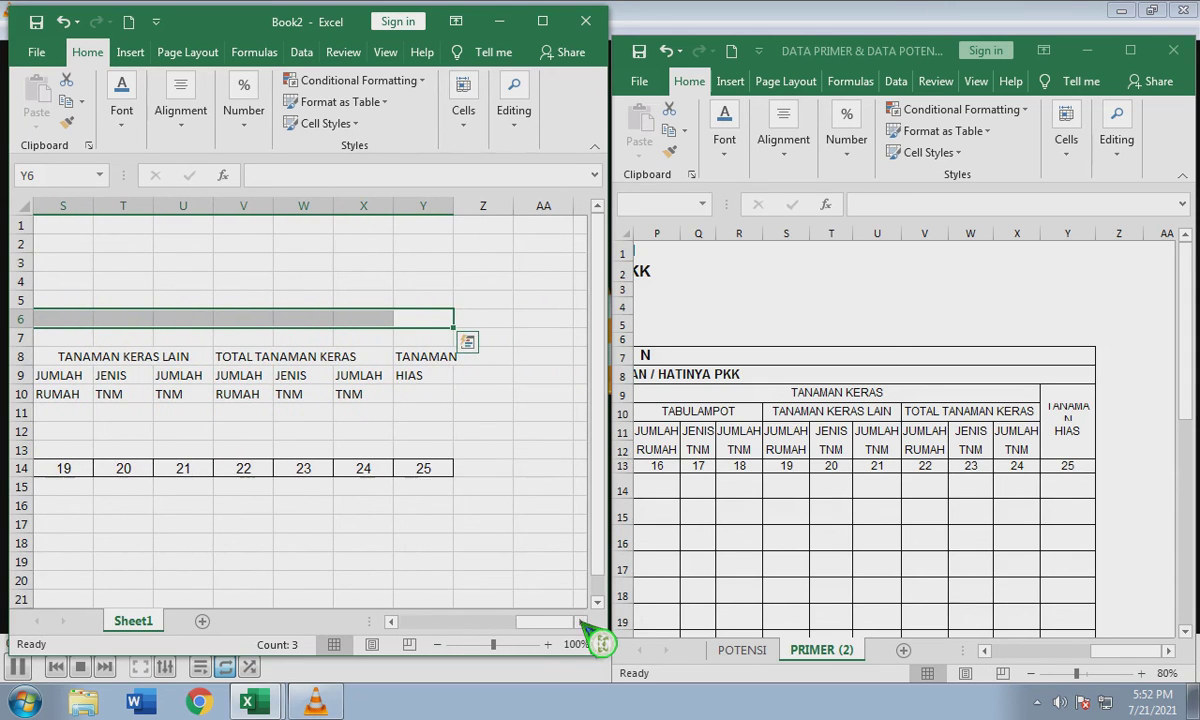
Hide the gridlines in the new worksheet.
left_click(441, 358)
left_click_drag(440, 360, 437, 410)
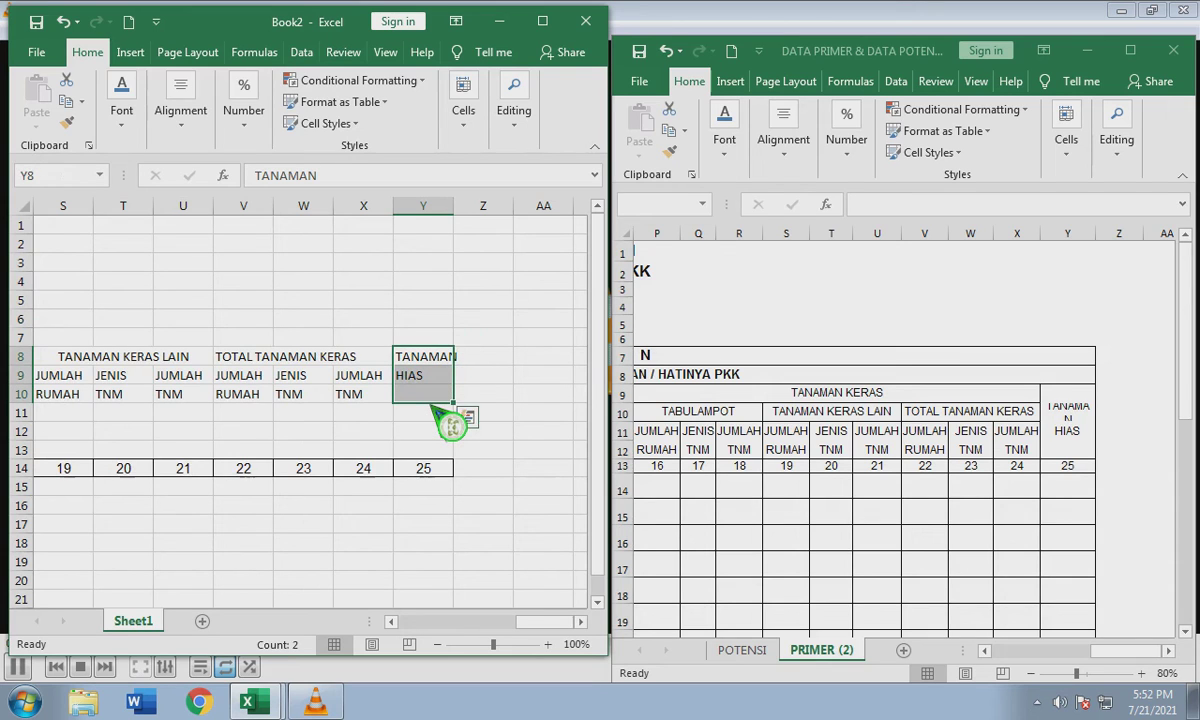
left_click(385, 52)
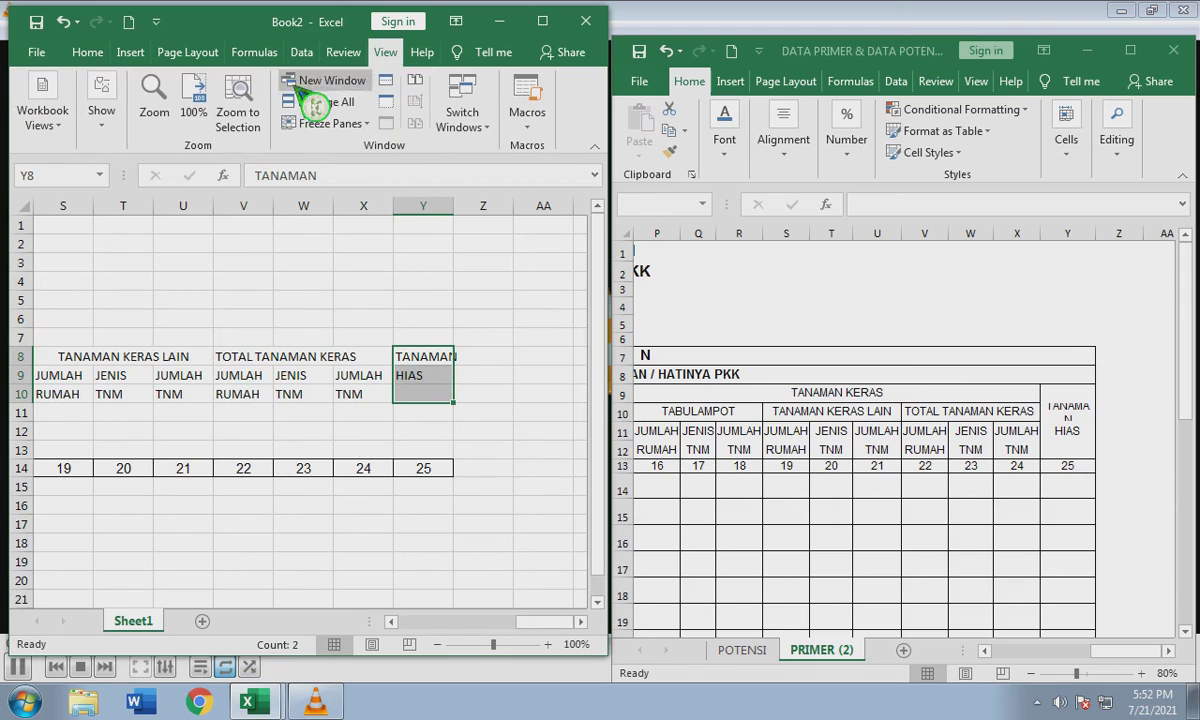
left_click(114, 134)
left_click(116, 203)
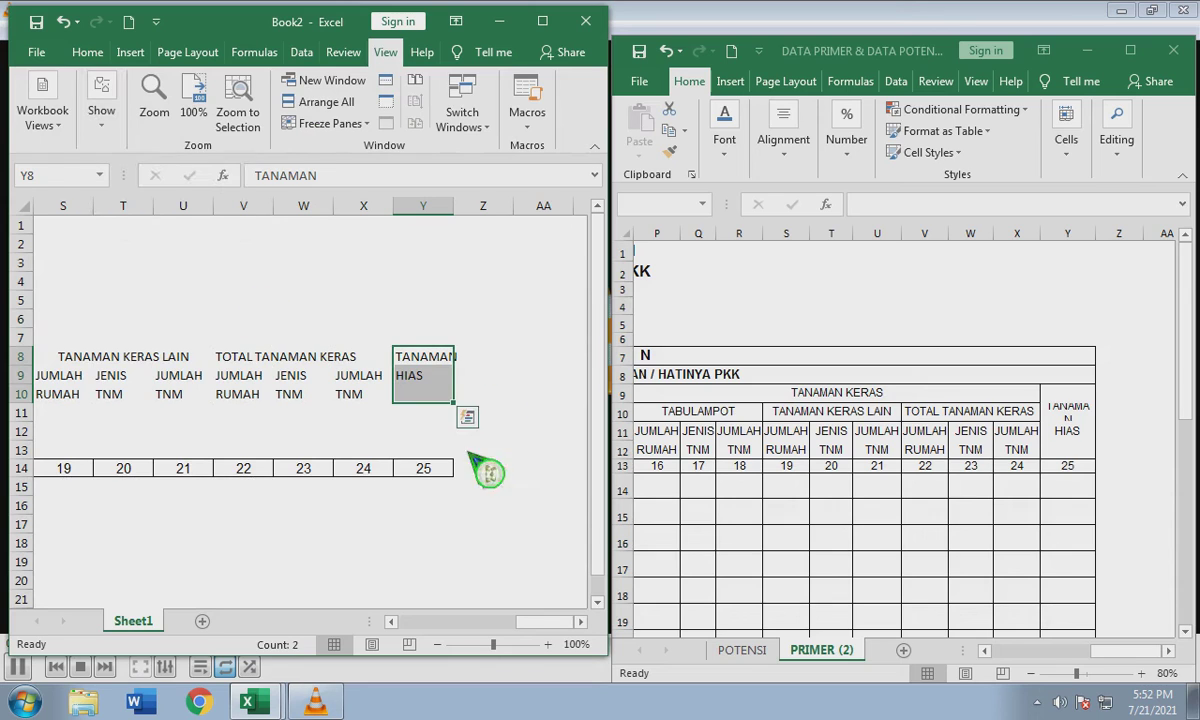
Apply outside borders to the TANAMAN HIAS heading cells Y7:Y10.
left_click(543, 468)
left_click(430, 358)
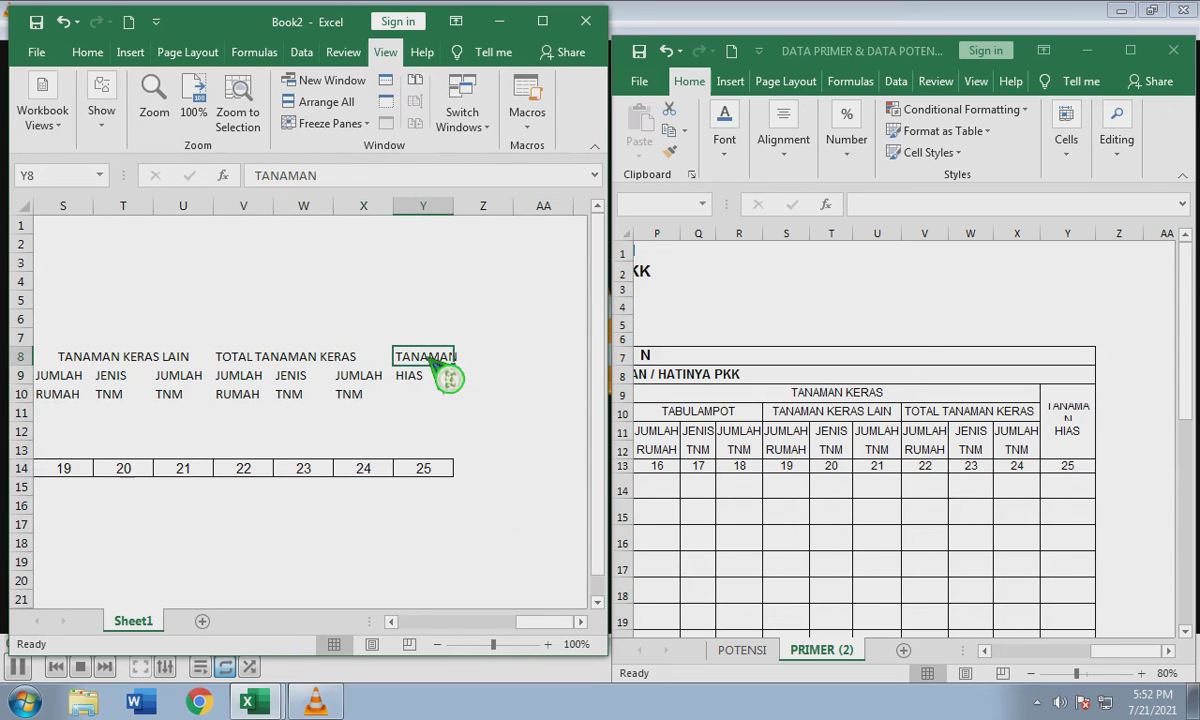
left_click_drag(424, 332, 424, 400)
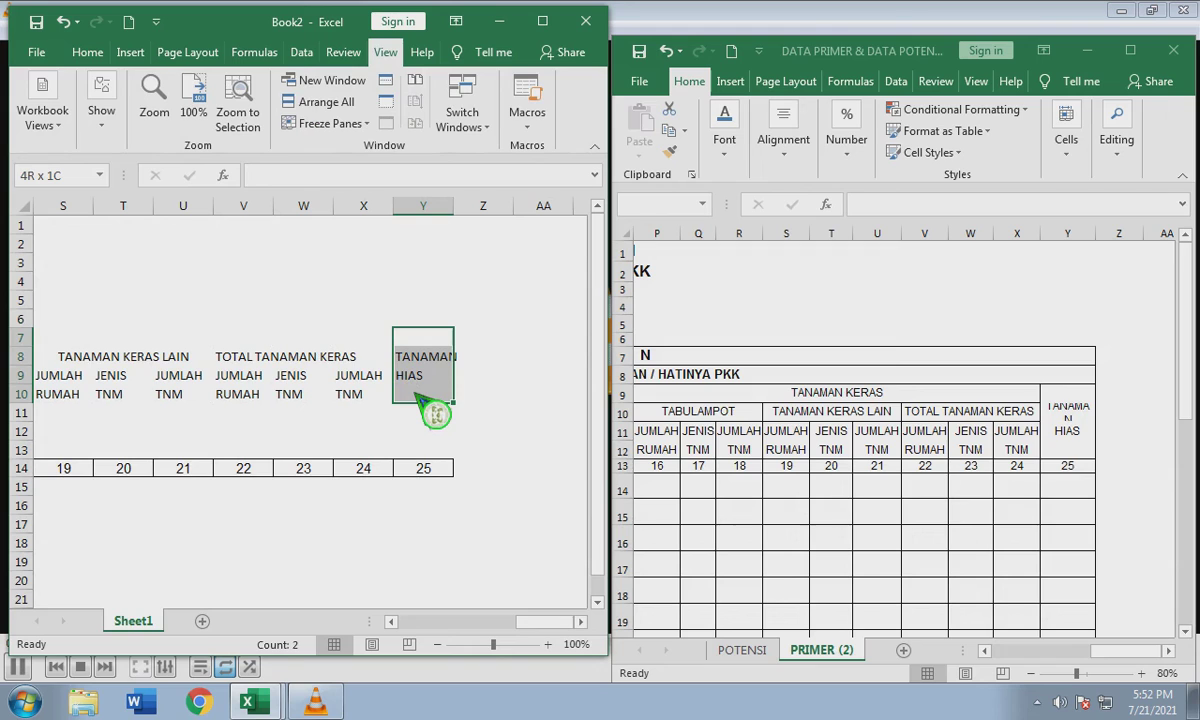
left_click_drag(424, 411, 424, 402)
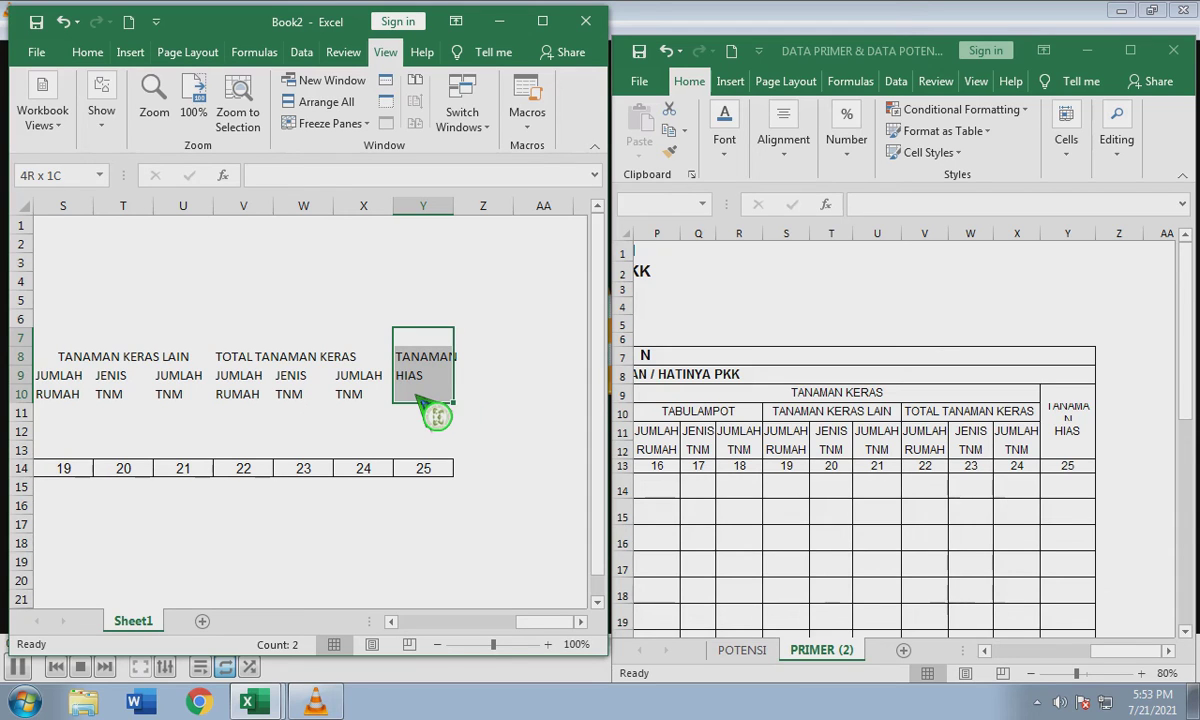
left_click(120, 130)
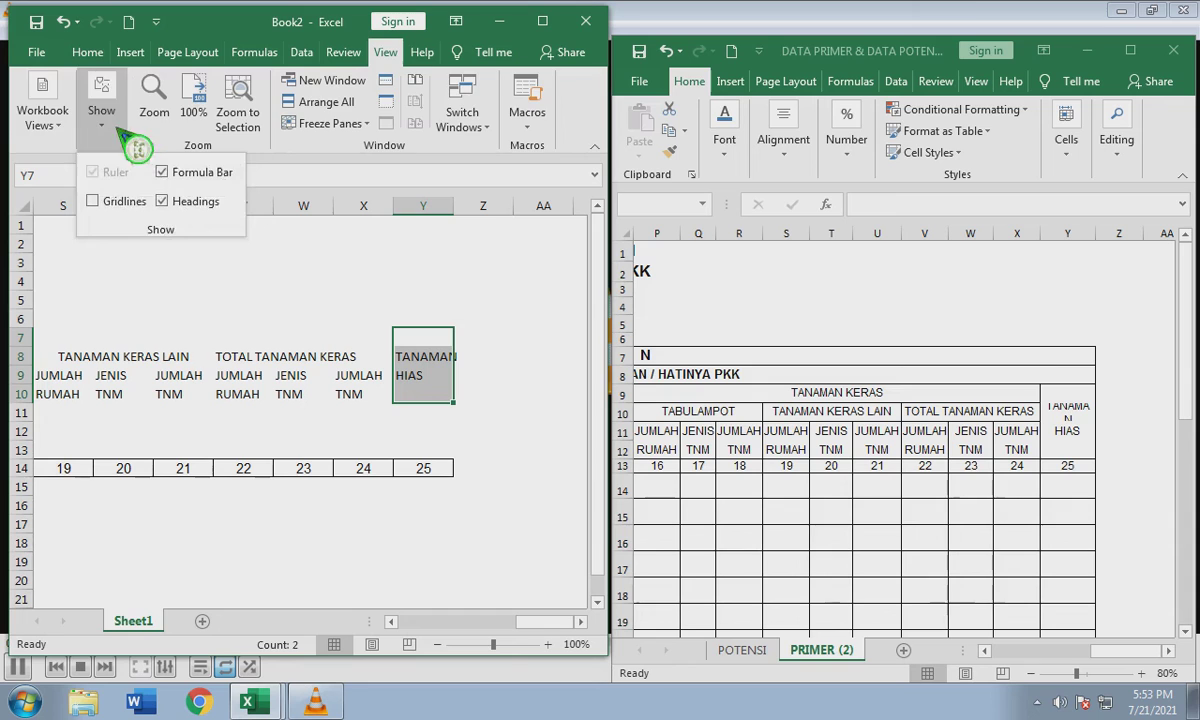
left_click(107, 78)
left_click(87, 52)
left_click(181, 112)
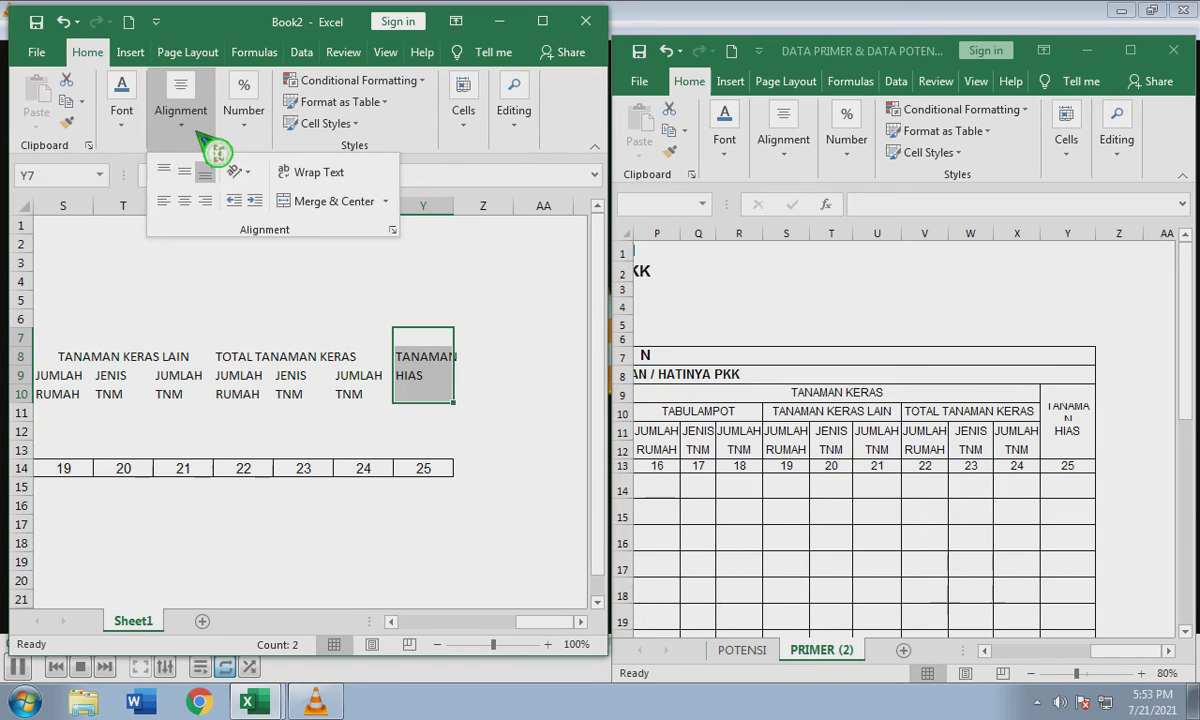
left_click(127, 122)
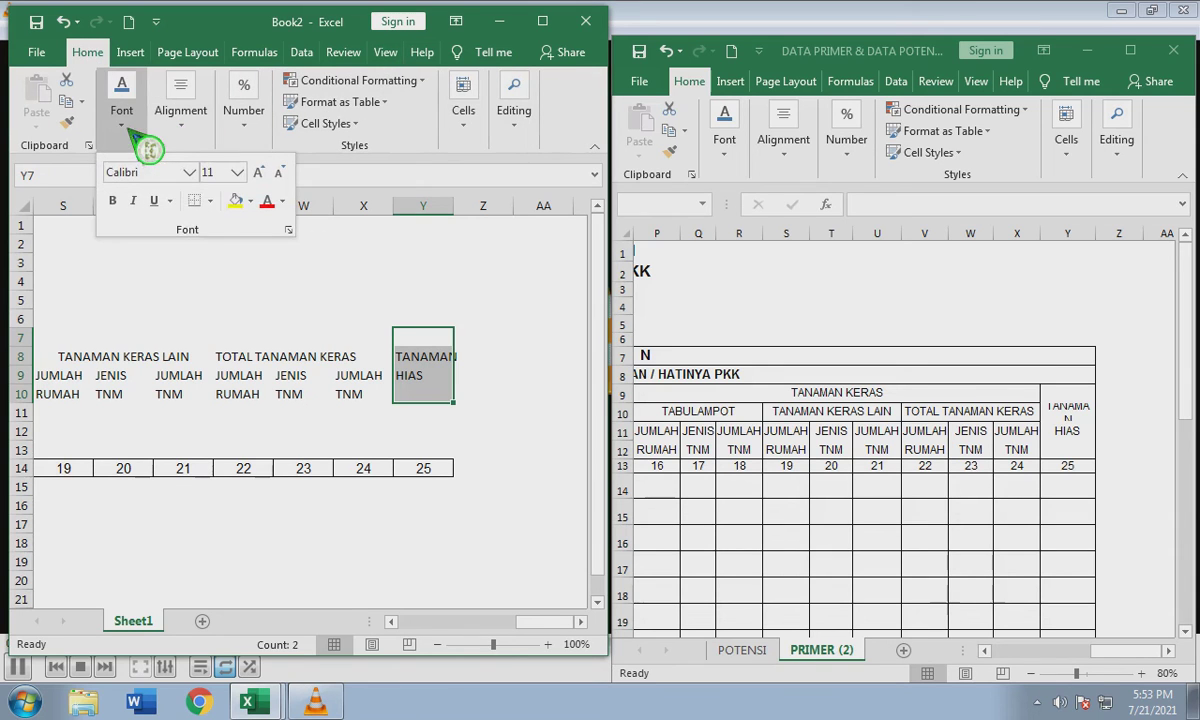
left_click(211, 201)
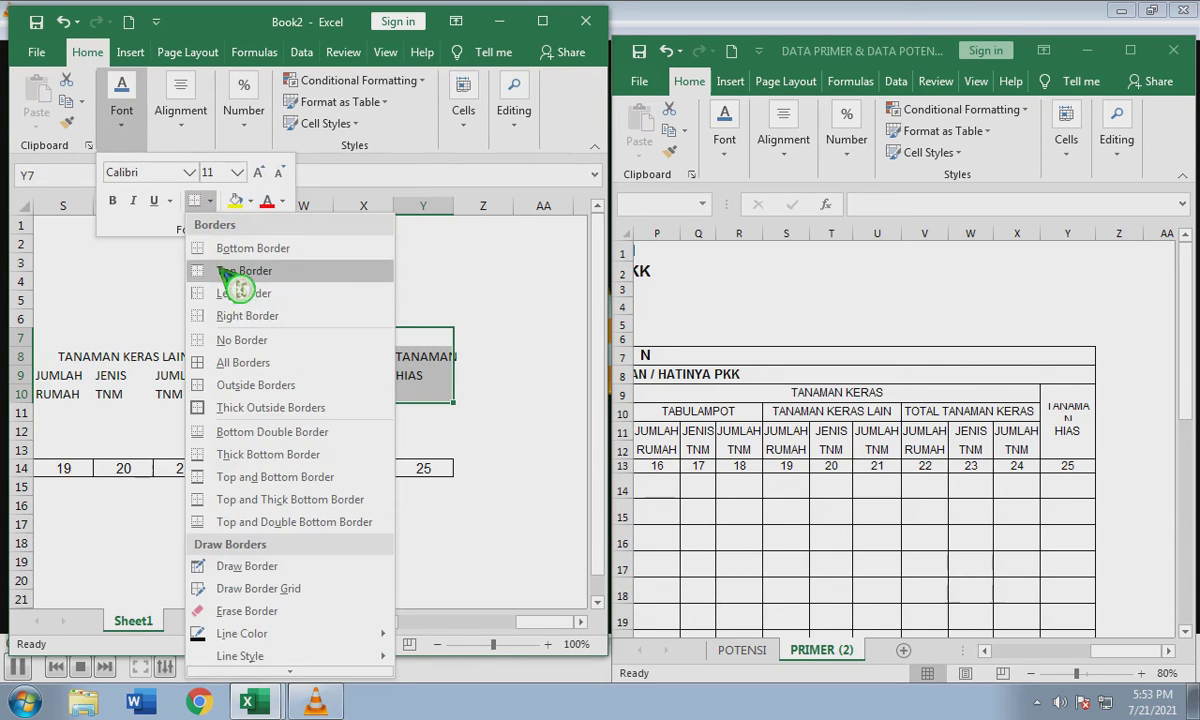
left_click(262, 386)
Apply outside borders around the TOTAL TANAMAN KERAS subheadings V9:X10 and around the middle cells W9:W10.
left_click_drag(229, 380, 366, 404)
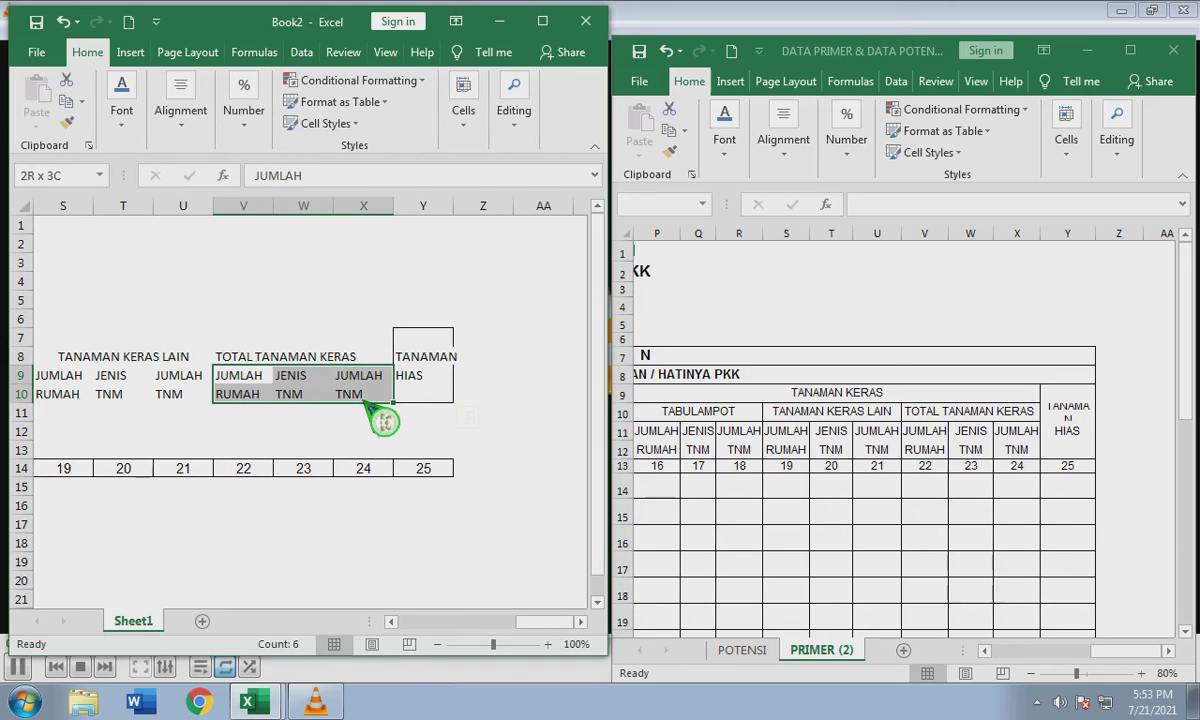
left_click(125, 120)
left_click(198, 205)
left_click(301, 368)
left_click_drag(303, 381, 316, 404)
left_click(124, 122)
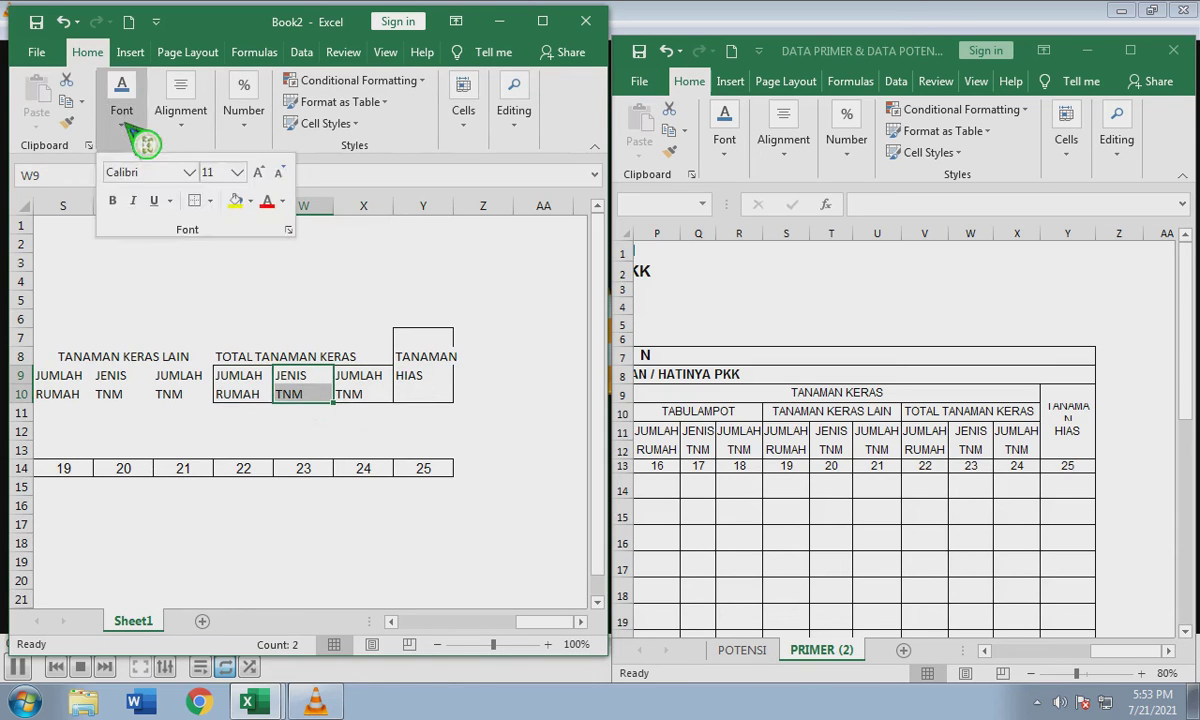
left_click(196, 197)
Merge and center the TOTAL TANAMAN KERAS subheading across V8:X8.
left_click(228, 350)
left_click_drag(228, 352, 358, 357)
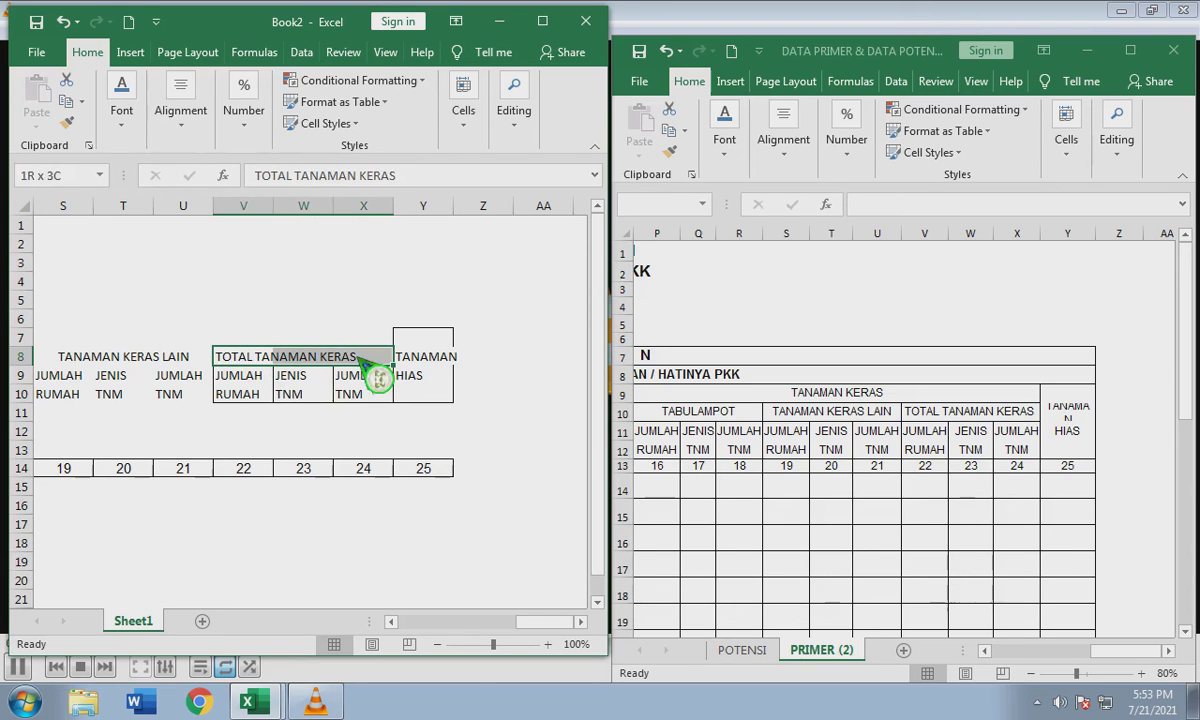
left_click(182, 112)
left_click(320, 201)
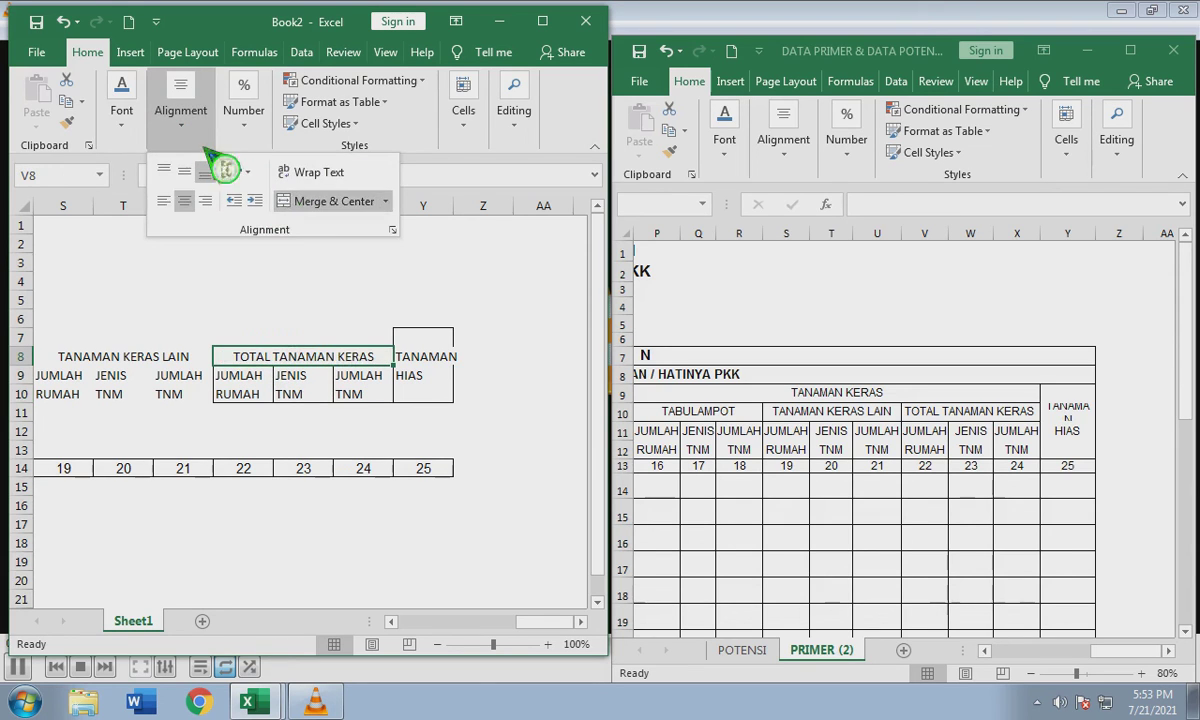
Apply outside borders to the merged TOTAL TANAMAN KERAS subheading in V8:X8 and the TANAMAN KERAS LAIN subheading in S8:U8.
left_click(122, 112)
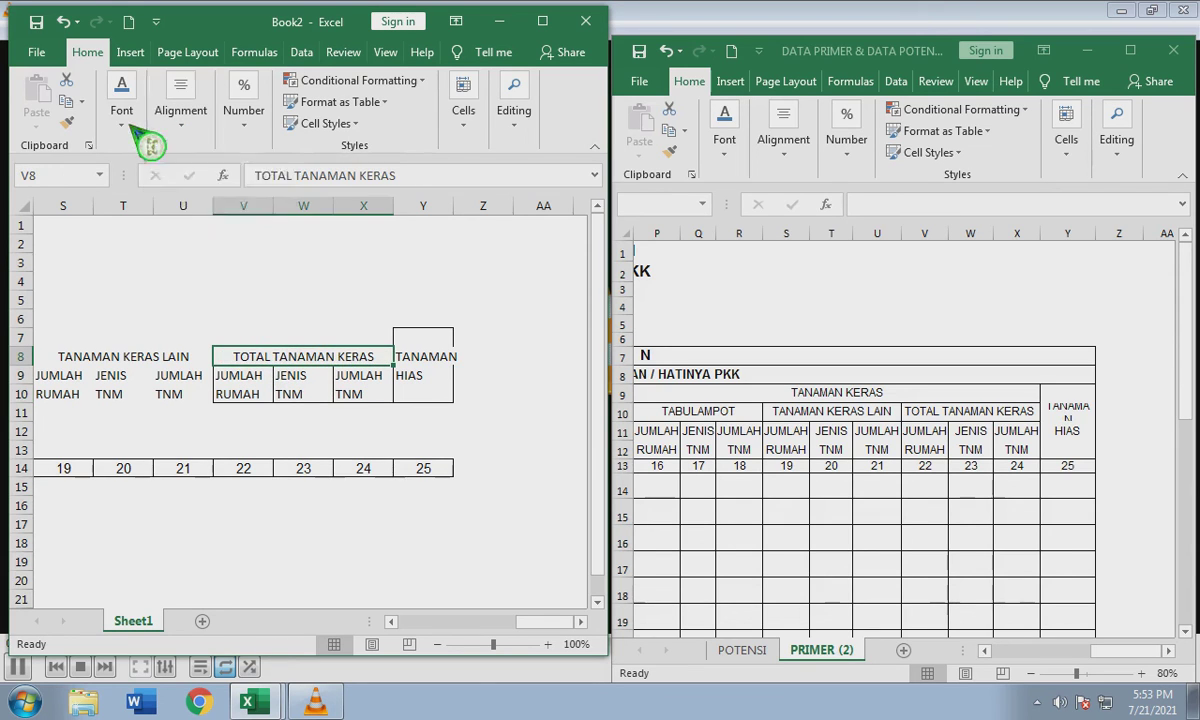
left_click(154, 348)
left_click(155, 350)
left_click(146, 108)
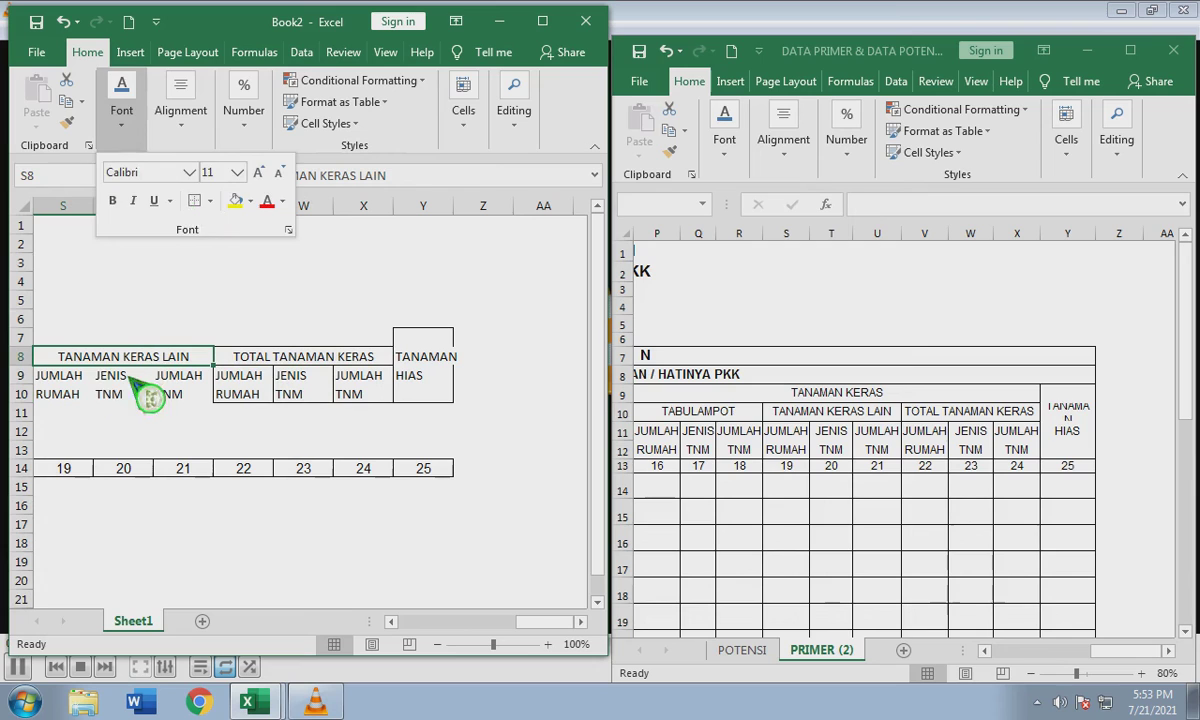
Apply outside borders around the TANAMAN KERAS LAIN column labels S9:U10 and around the middle JENIS TNM cells T9:T10.
left_click(70, 384)
left_click_drag(70, 384, 183, 397)
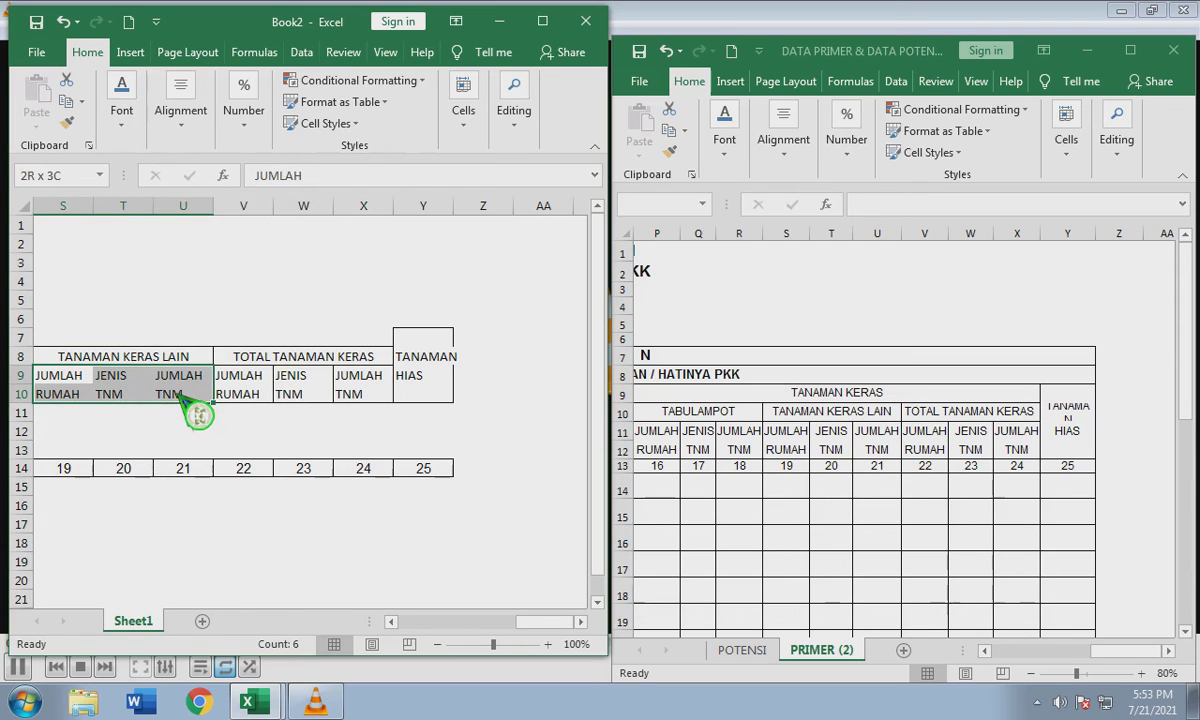
left_click(135, 118)
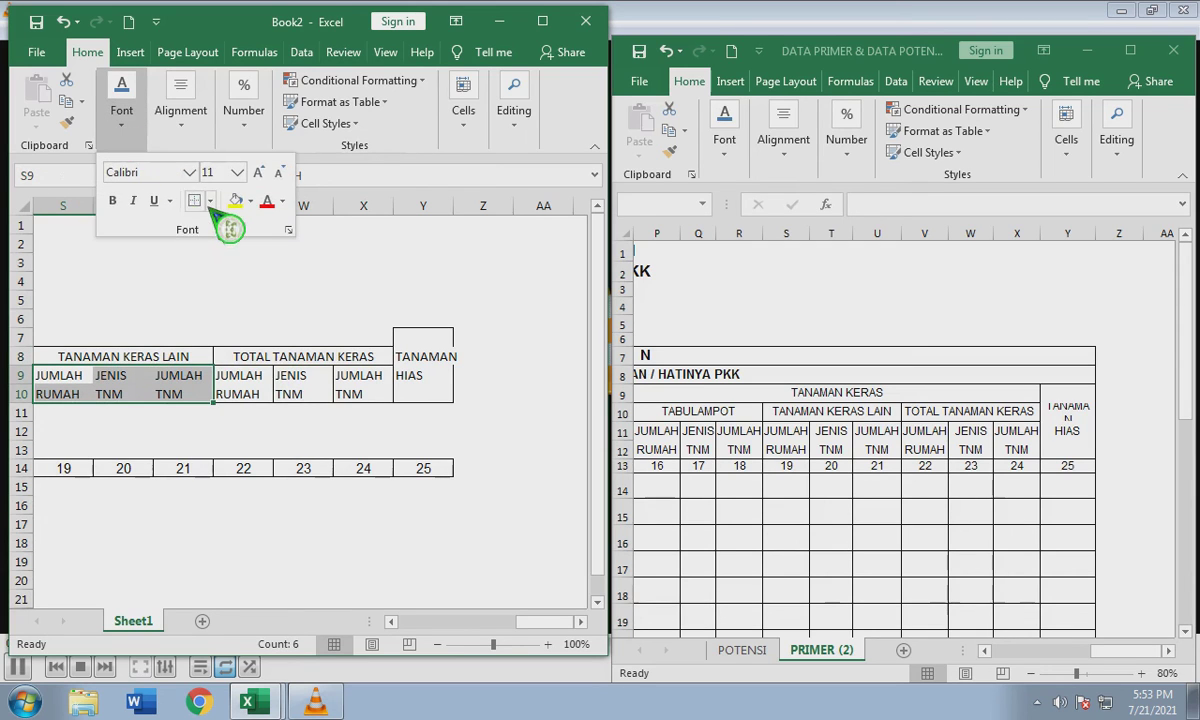
left_click(133, 378)
left_click_drag(133, 378, 133, 392)
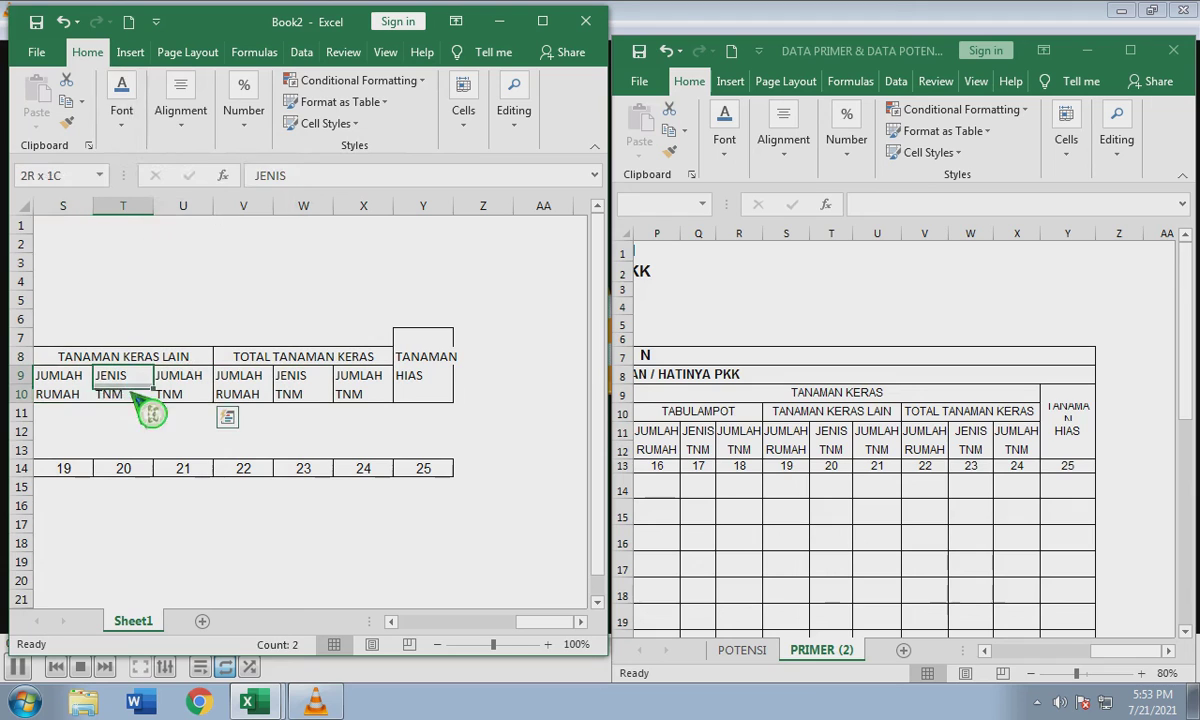
left_click(122, 118)
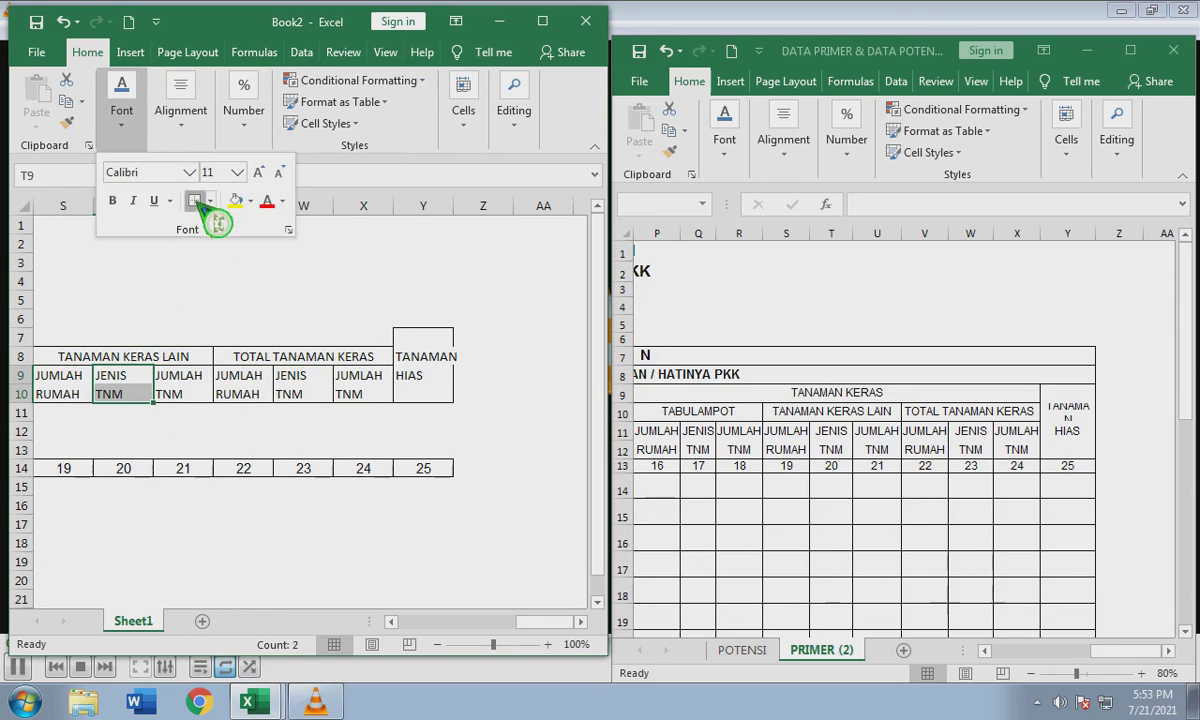
Apply outside borders to the merged TABULAMPOT subheading in P8:R8.
left_click(237, 396)
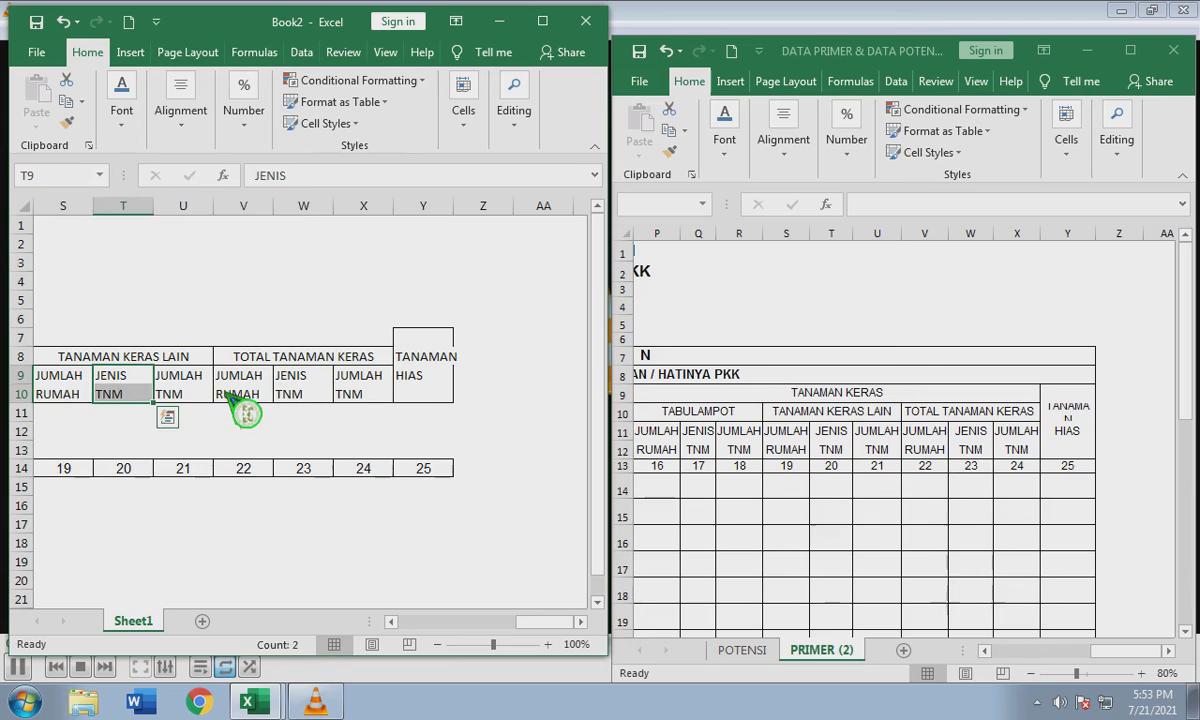
left_click(237, 396)
key("Left")
key("Left")
key("Left")
key("Left")
key("Left")
key("Left")
key("Left")
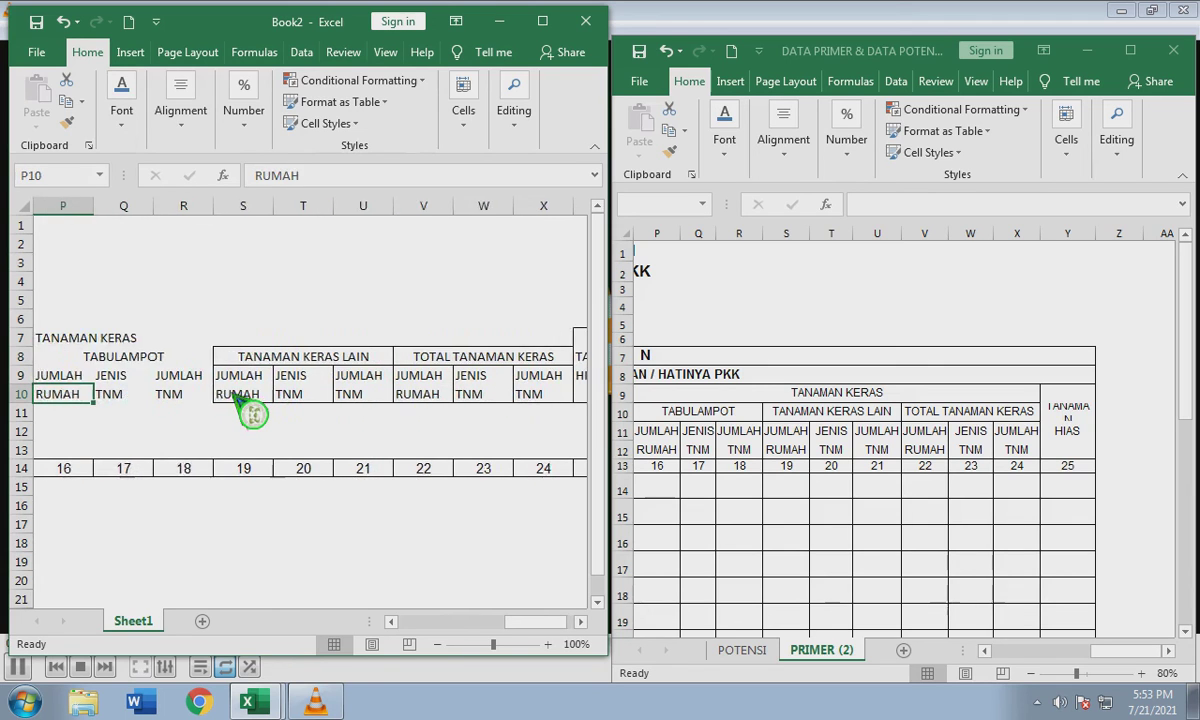
left_click(210, 358)
left_click(122, 115)
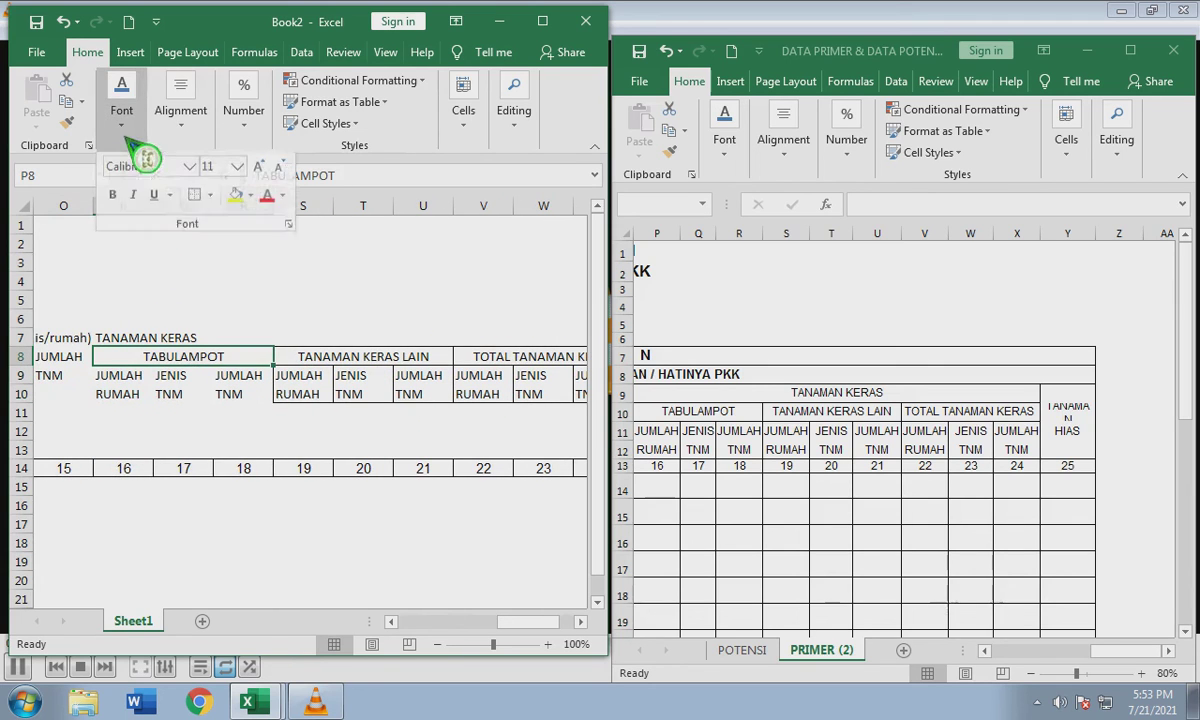
Apply outside borders around the TABULAMPOT column labels P9:R10 and around the middle JENIS TNM cells Q9:Q10.
left_click(139, 395)
left_click_drag(139, 383, 242, 408)
left_click(176, 110)
left_click(140, 145)
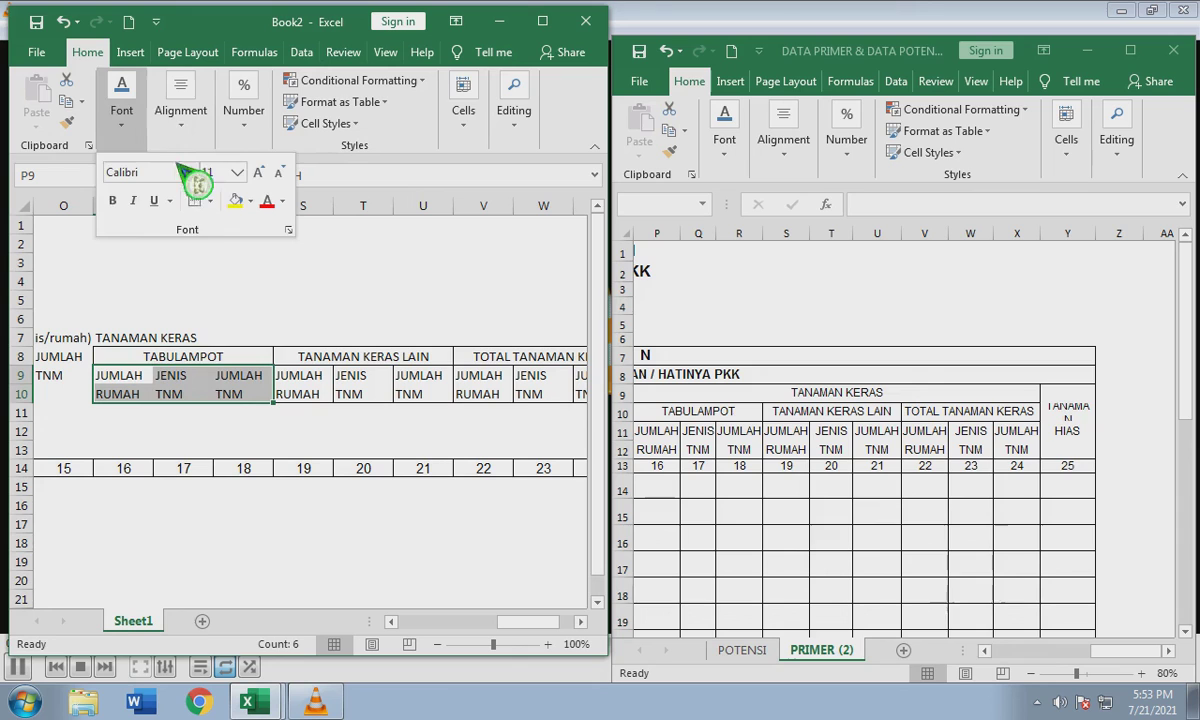
left_click(190, 382)
left_click_drag(178, 382, 187, 400)
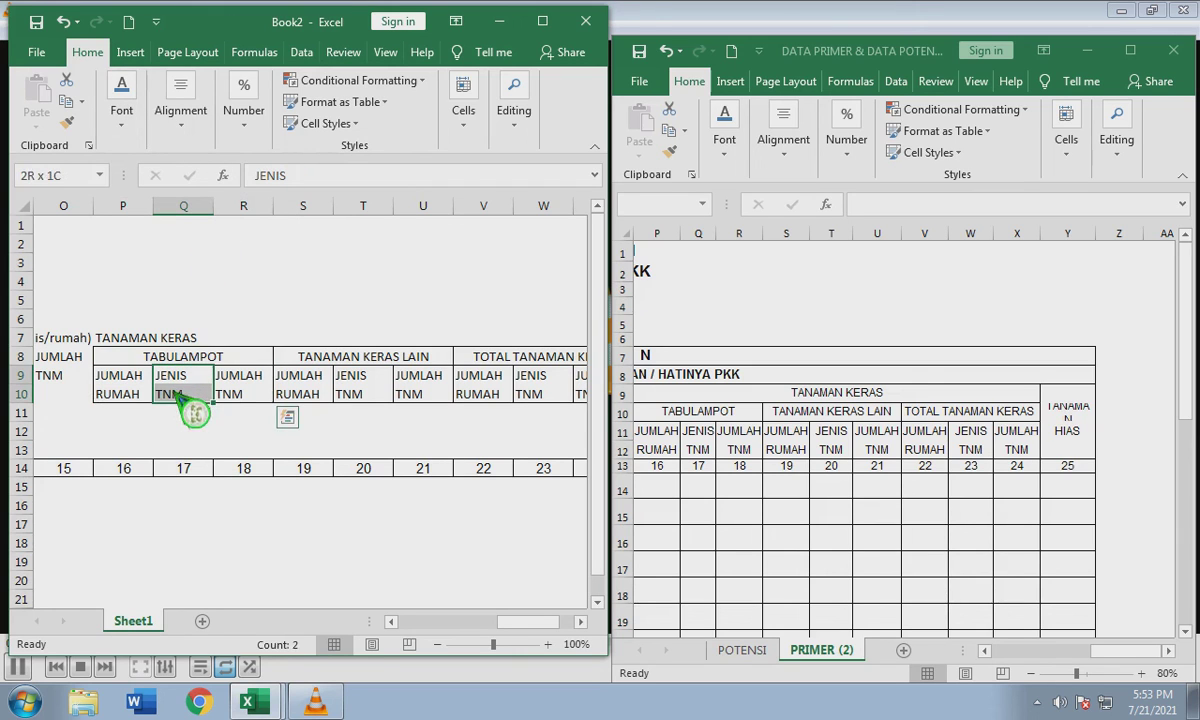
left_click(121, 118)
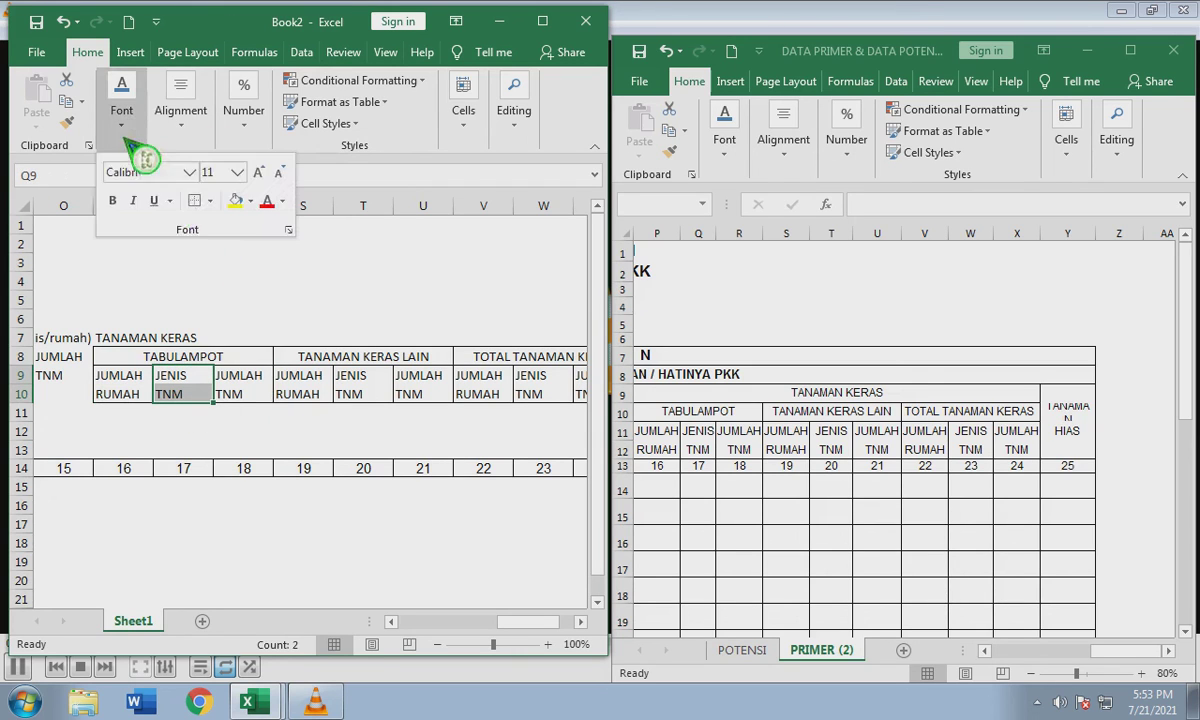
Apply outside borders around the TOGA column labels M8:O10 and around the middle JENIS TNM cells N8:N10.
left_click(82, 392)
left_click_drag(88, 398, 320, 388)
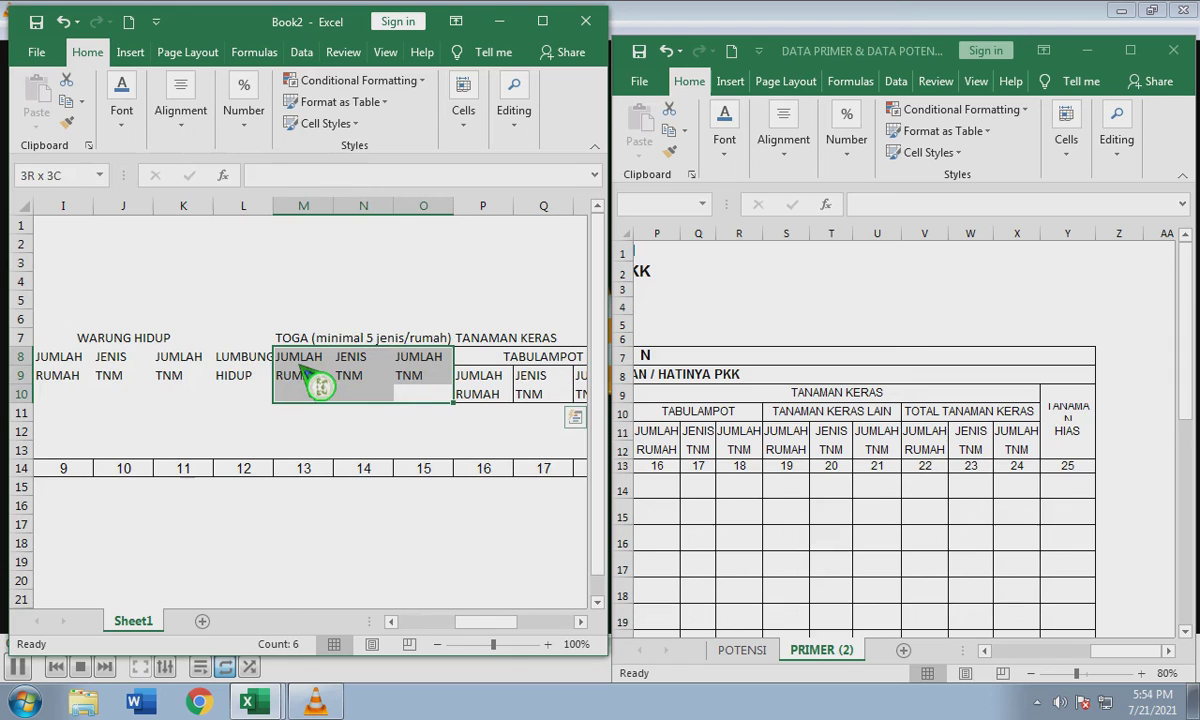
left_click(128, 128)
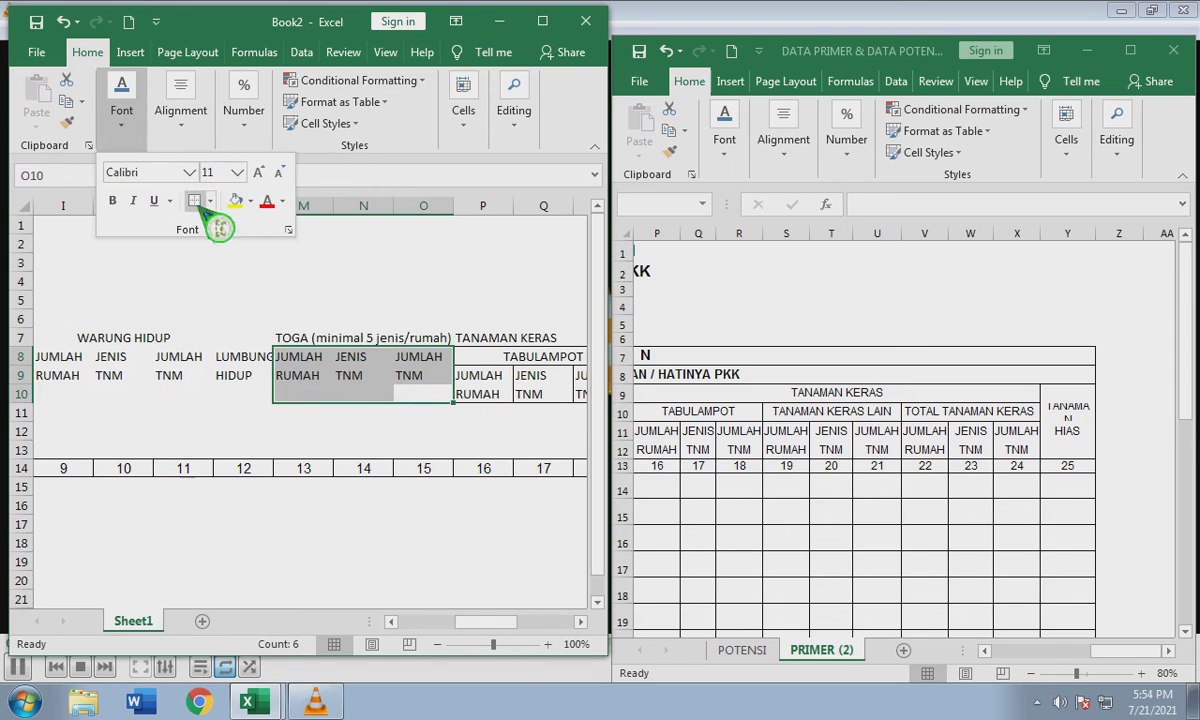
left_click(358, 358)
left_click_drag(358, 358, 354, 387)
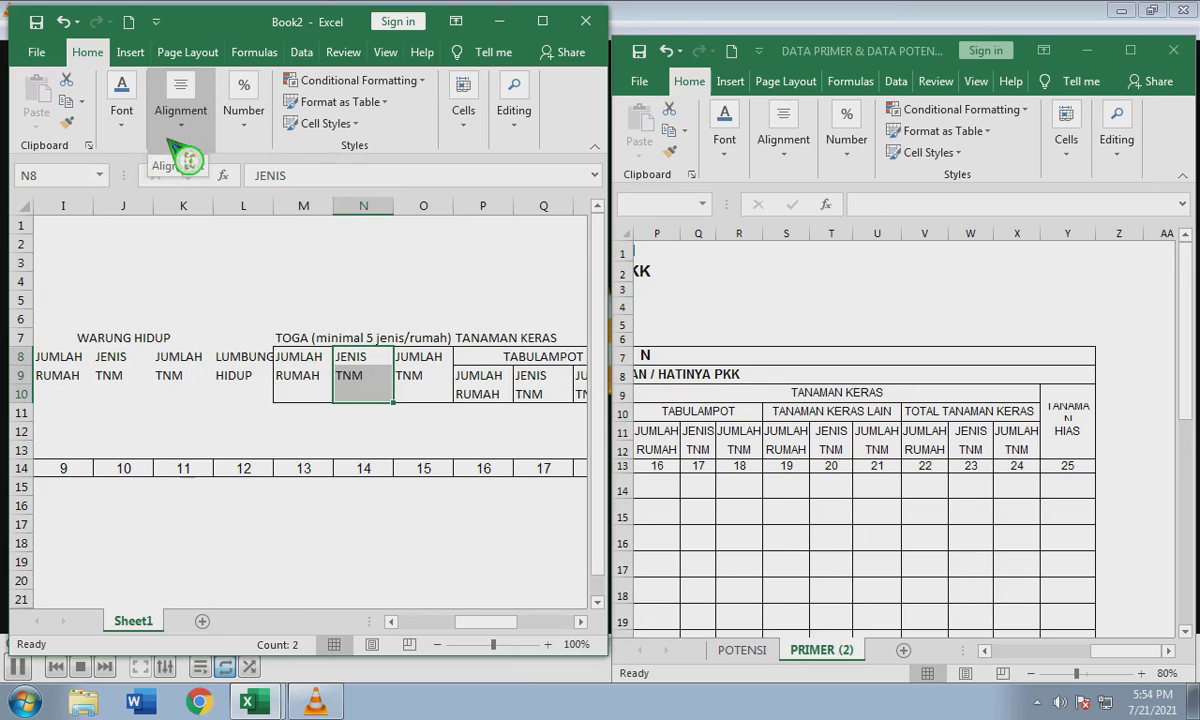
left_click(181, 100)
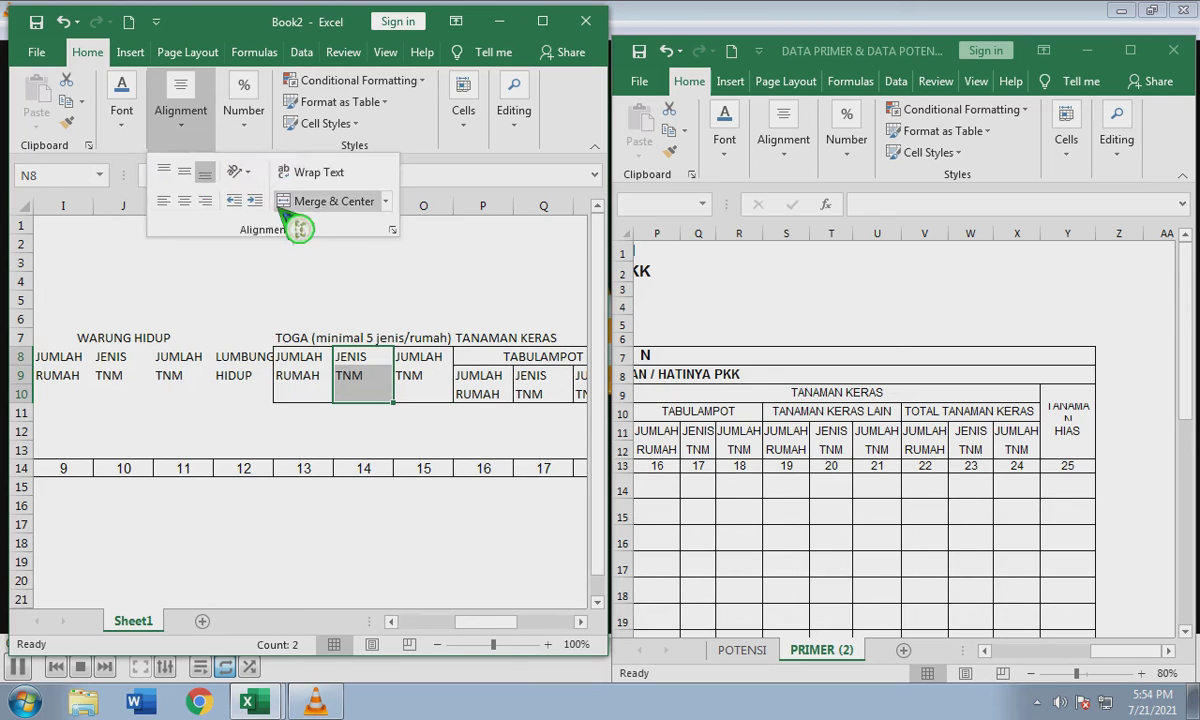
left_click(124, 118)
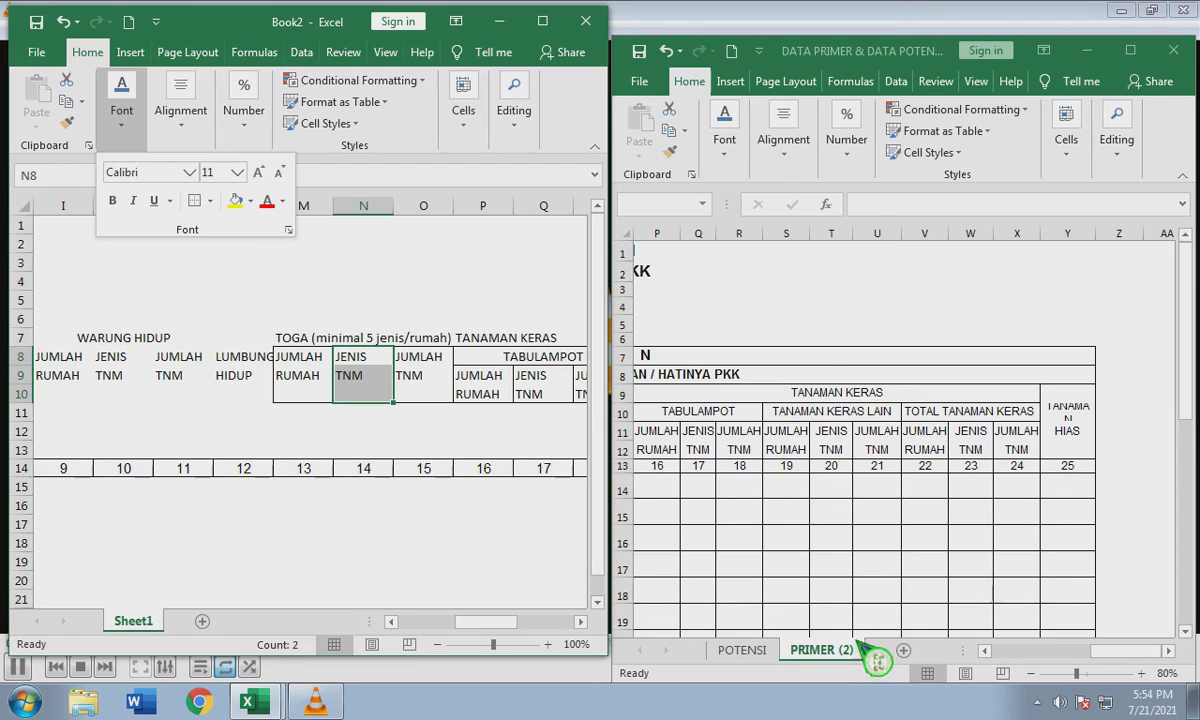
key("Escape")
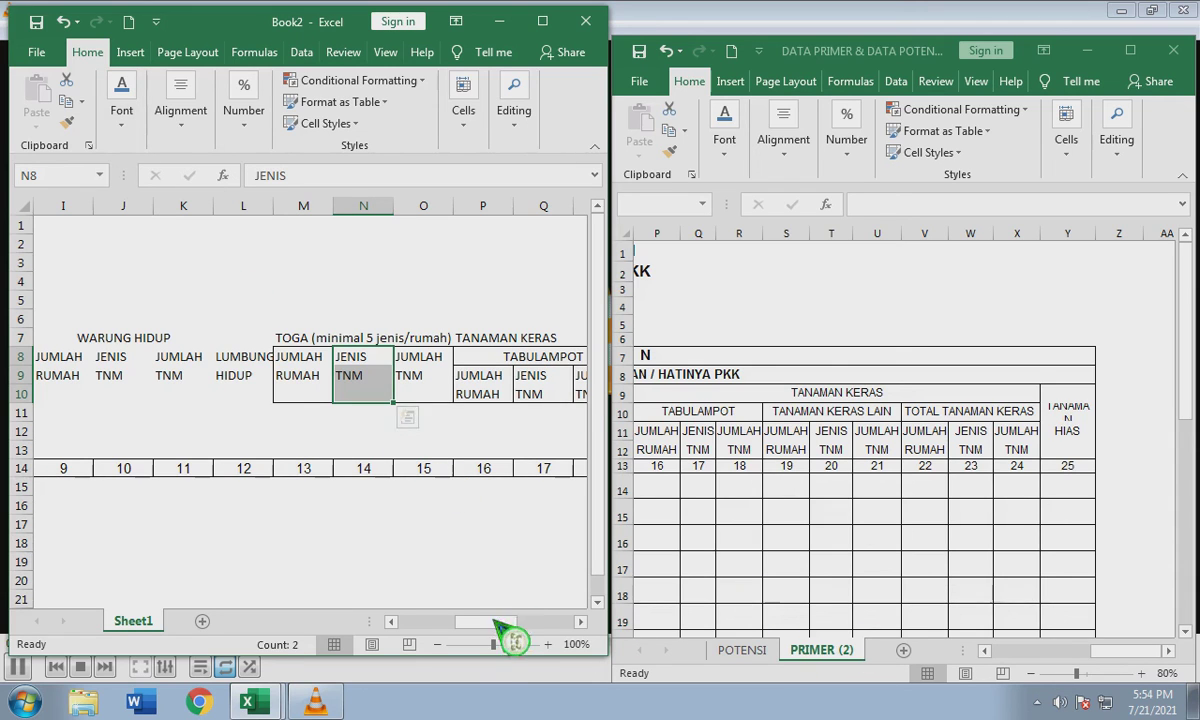
Select the row 7 heading cells from X7 back to M7, spanning the TANAMAN KERAS and TOGA headings.
left_click(581, 621)
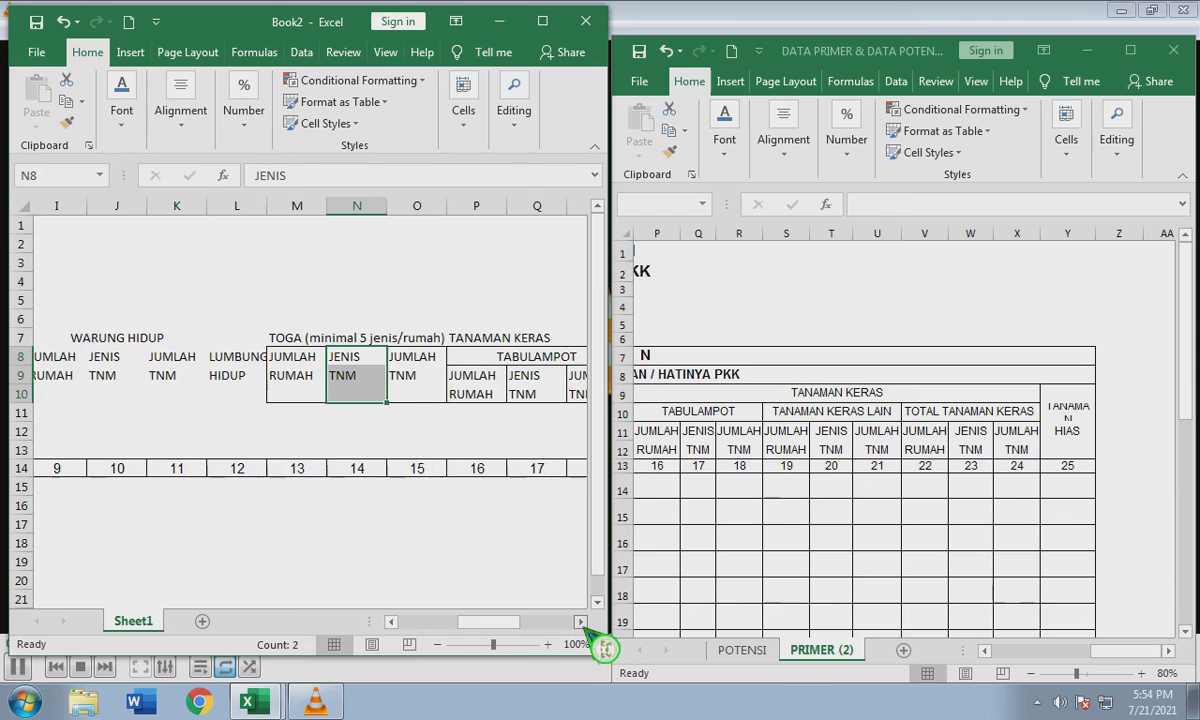
left_click(581, 621)
left_click(581, 621)
left_click(581, 621)
left_click(581, 621)
left_click(581, 621)
left_click(581, 621)
left_click(581, 621)
left_click(581, 621)
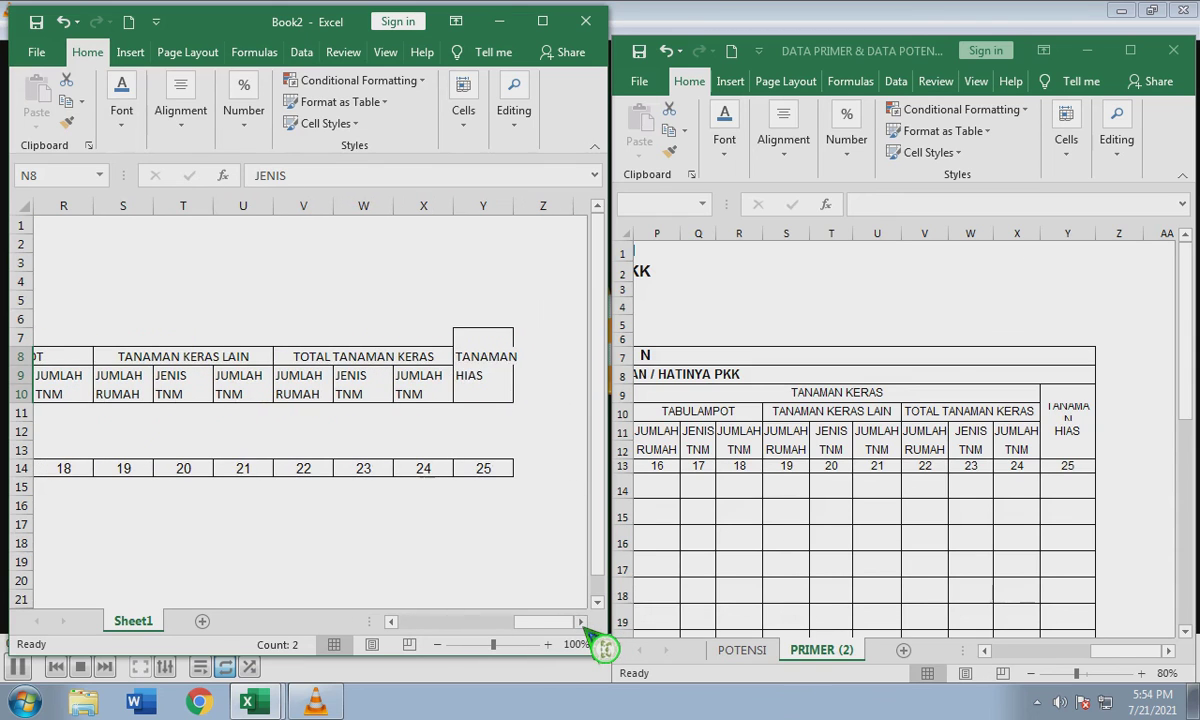
left_click_drag(440, 338, 240, 360)
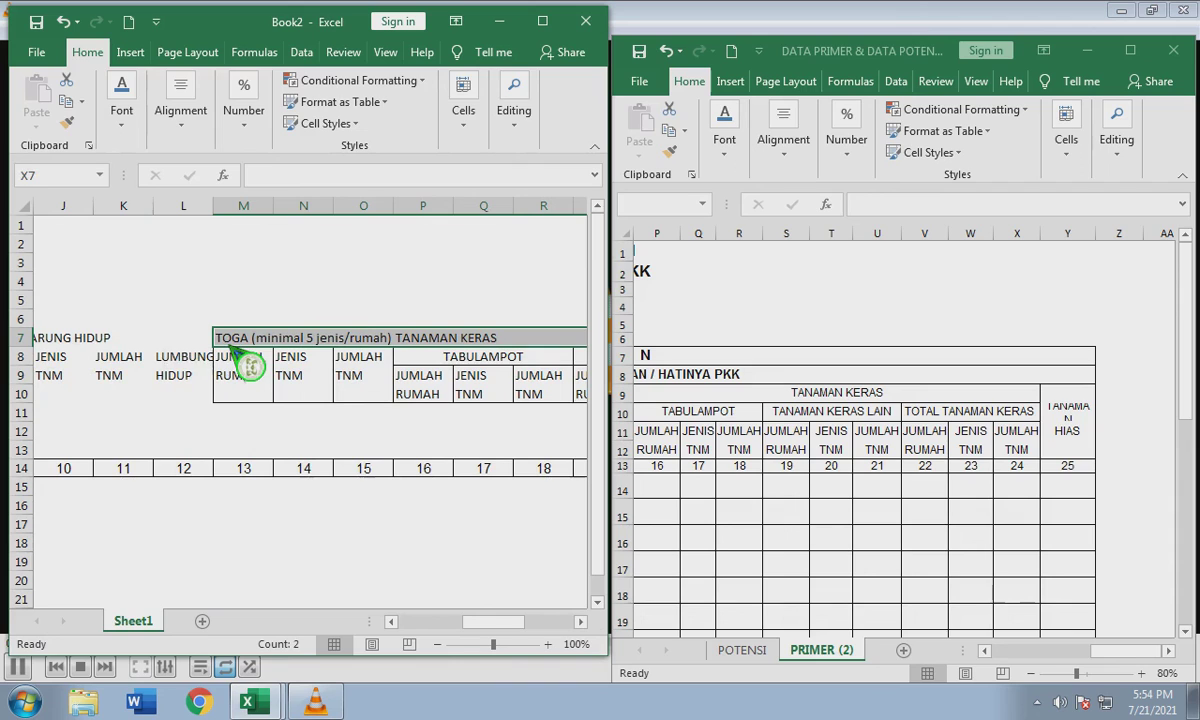